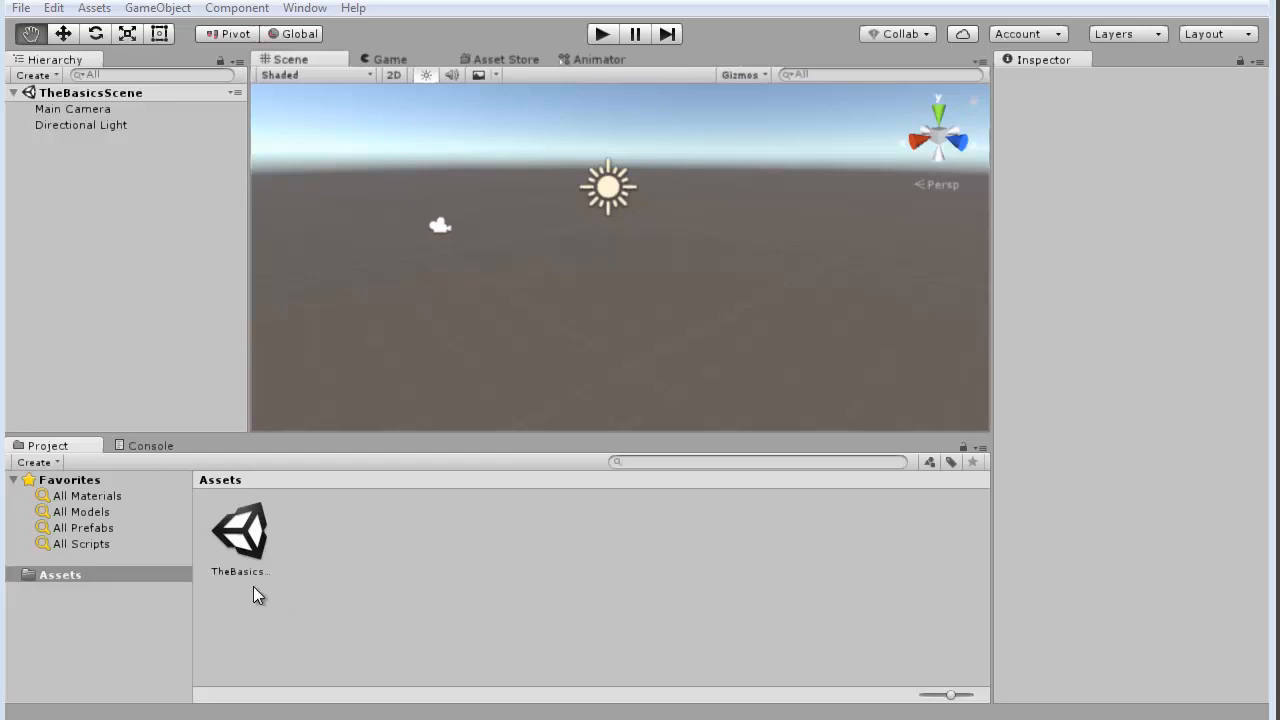
Step: Examine the empty scene from several angles and distances by orbiting, zooming and panning the view
left_click(232, 540)
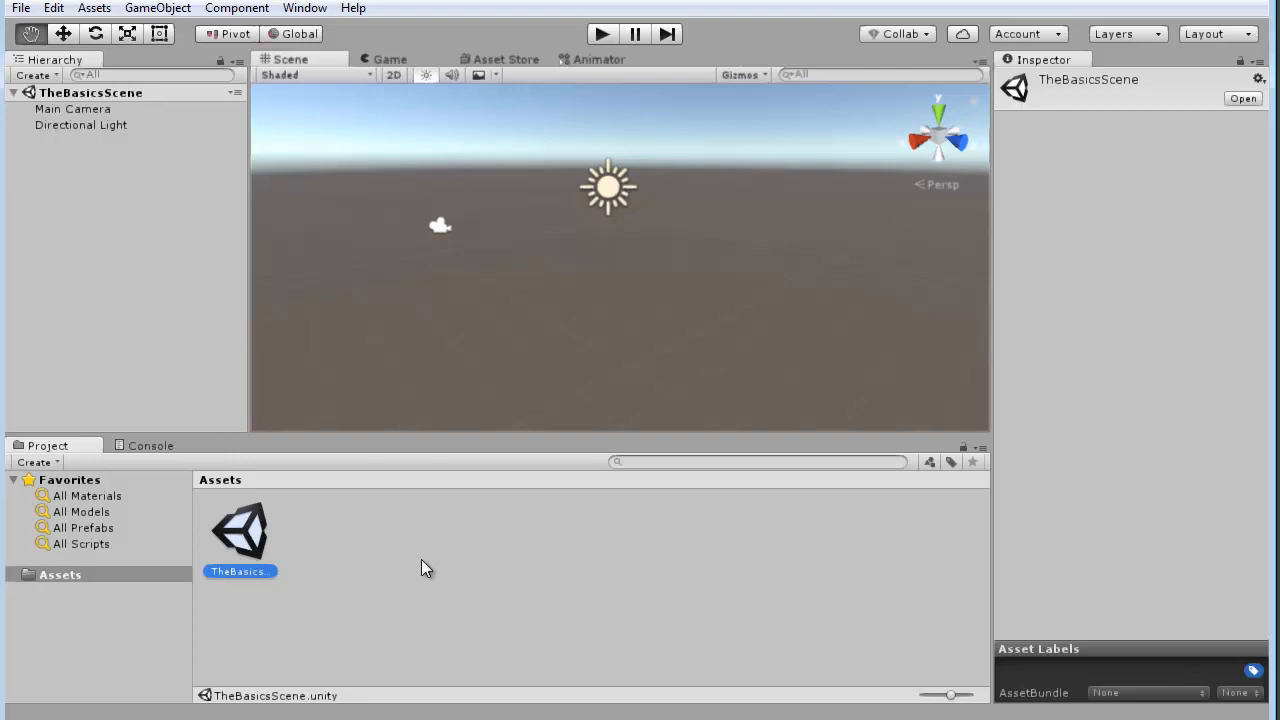
key("alt")
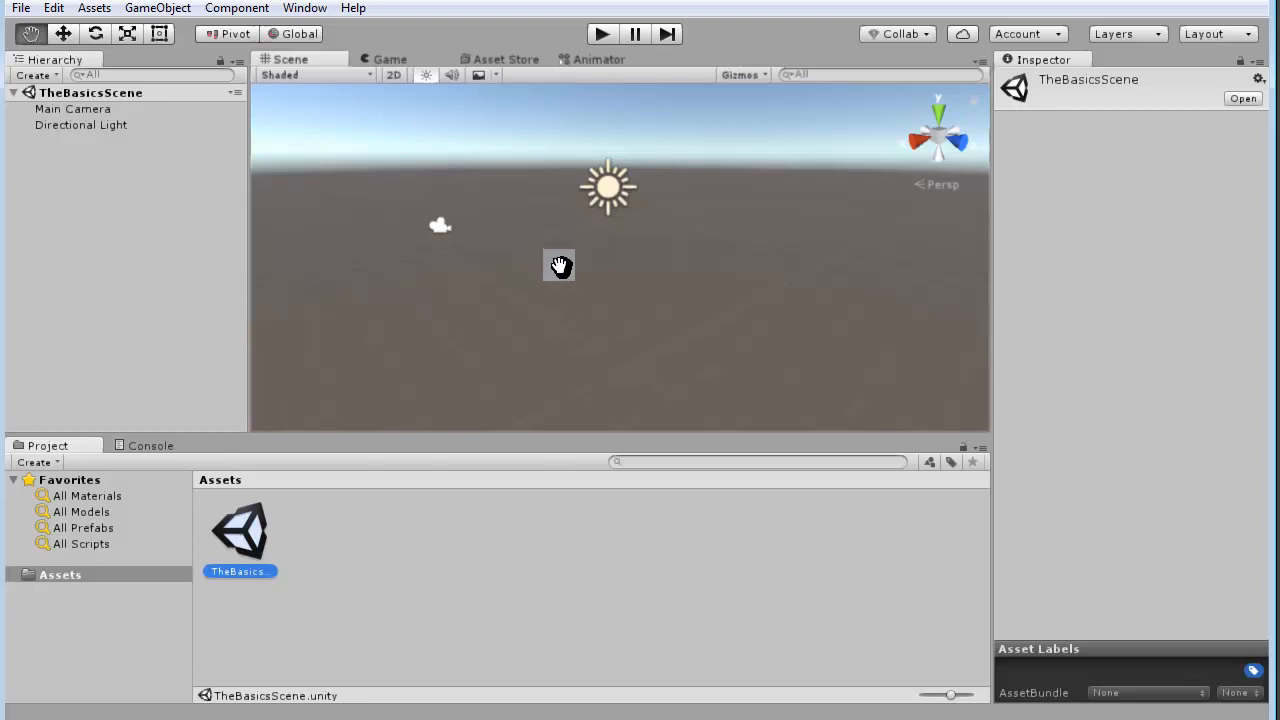
left_click_drag(569, 301, 506, 291, "alt")
right_click_drag(506, 291, 478, 285, "alt")
left_click_drag(478, 285, 272, 258, "alt")
right_click_drag(436, 259, 749, 261, "alt")
left_click_drag(630, 272, 681, 326, "alt")
left_click_drag(578, 302, 705, 325)
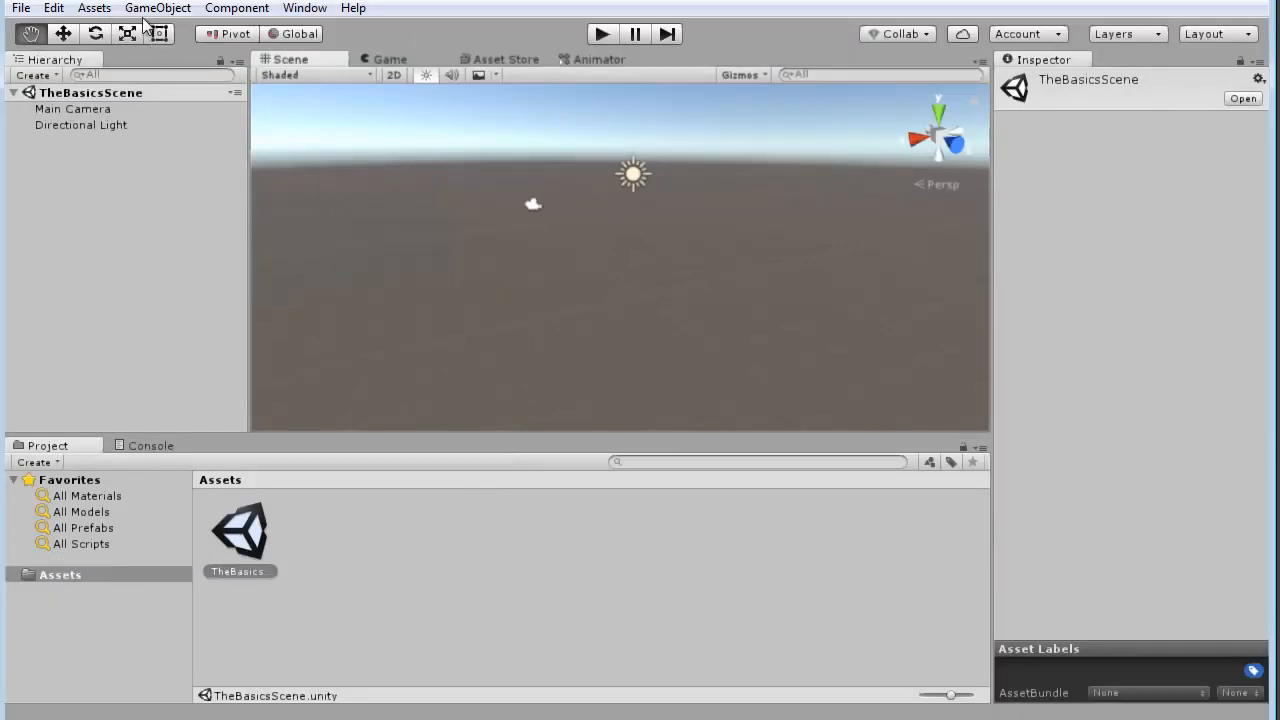
Step: Add a 3D plane to the scene and rename it Ground
left_click(157, 8)
mouse_move(160, 78)
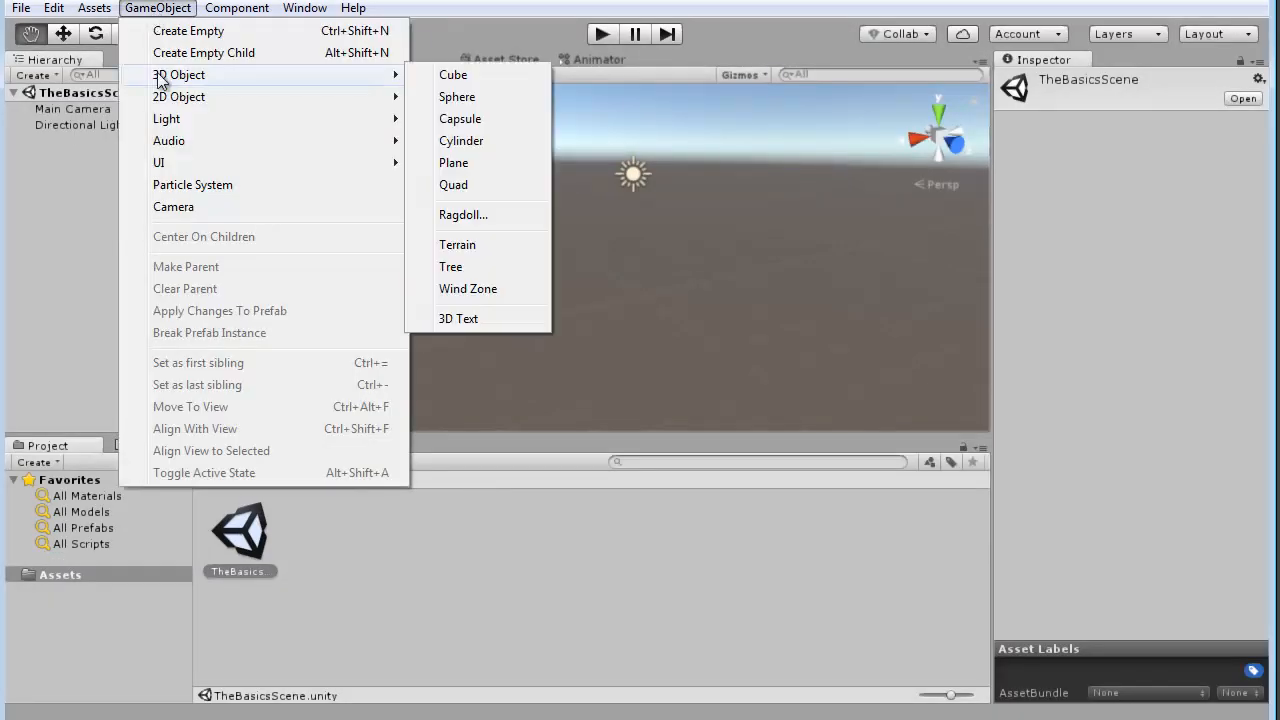
left_click(442, 165)
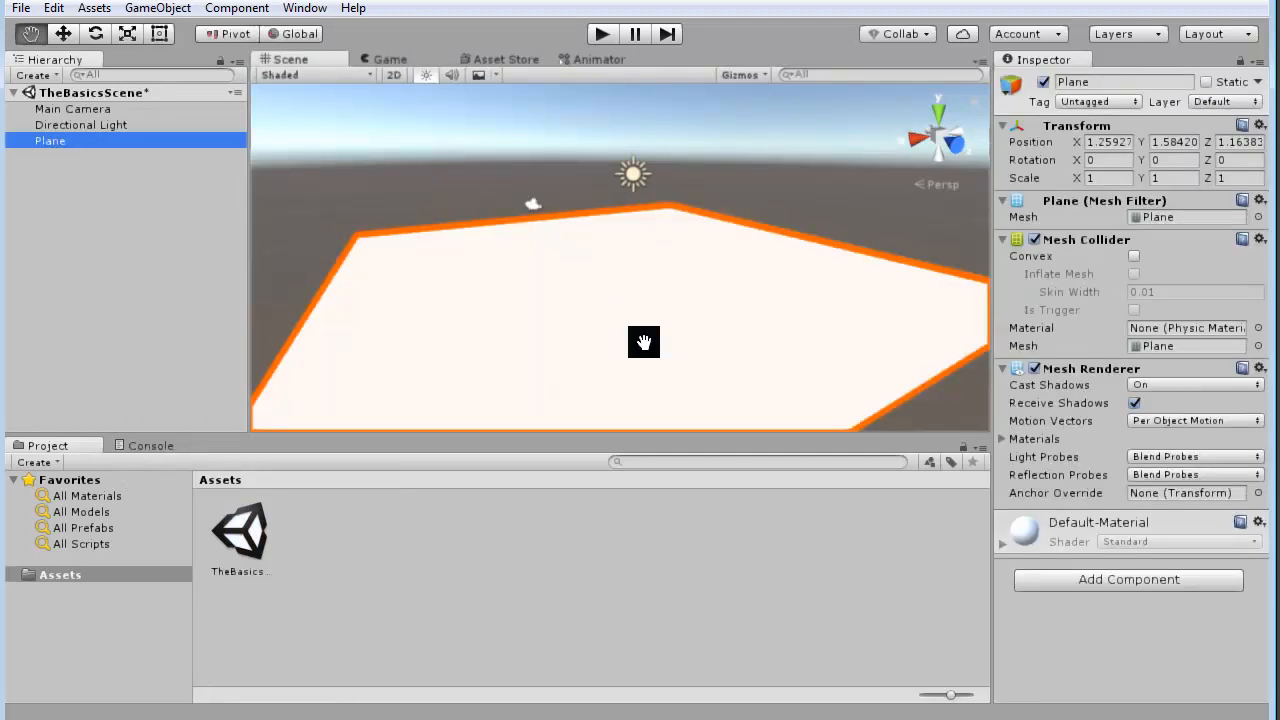
left_click_drag(662, 337, 595, 242, "alt")
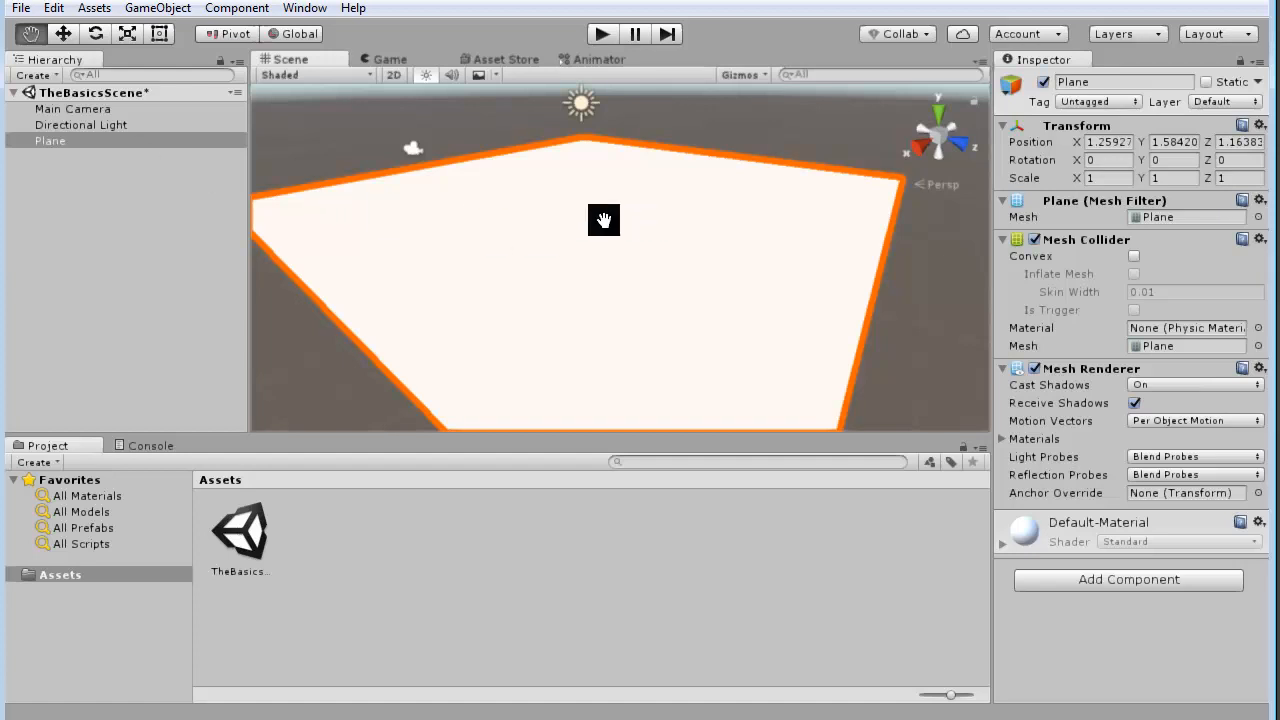
left_click_drag(580, 320, 597, 223, "alt")
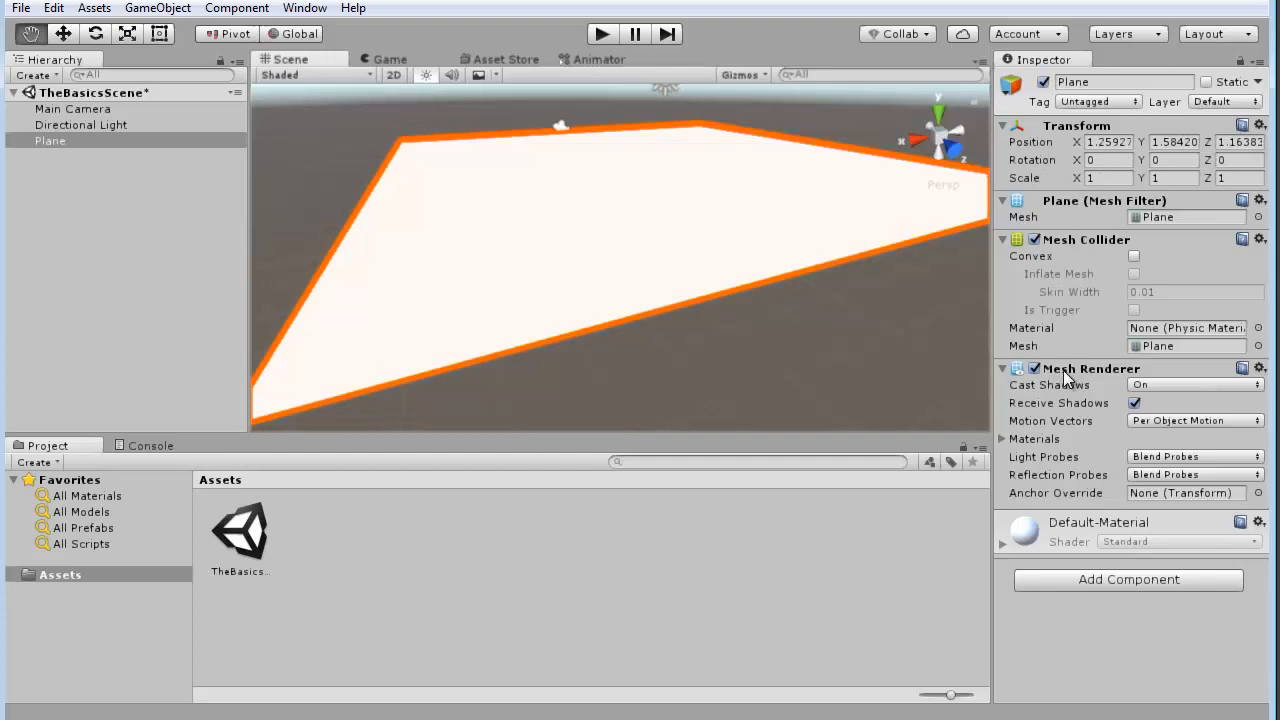
left_click(1098, 82)
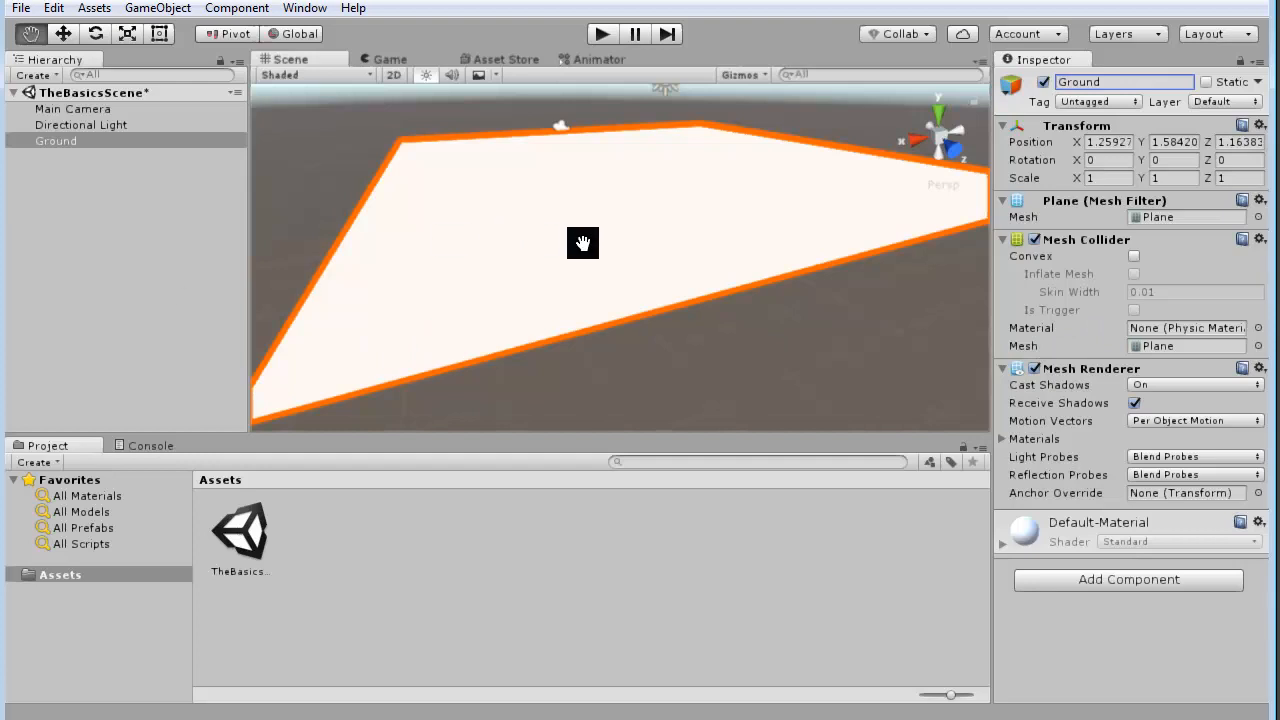
Step: Raise the Directional Light above the Ground plane to a height of about Y 6.29
left_click_drag(556, 228, 646, 400)
right_click_drag(595, 318, 691, 276, "alt")
left_click_drag(691, 276, 626, 231, "alt")
right_click_drag(578, 247, 843, 234, "alt")
left_click_drag(762, 240, 766, 206, "alt")
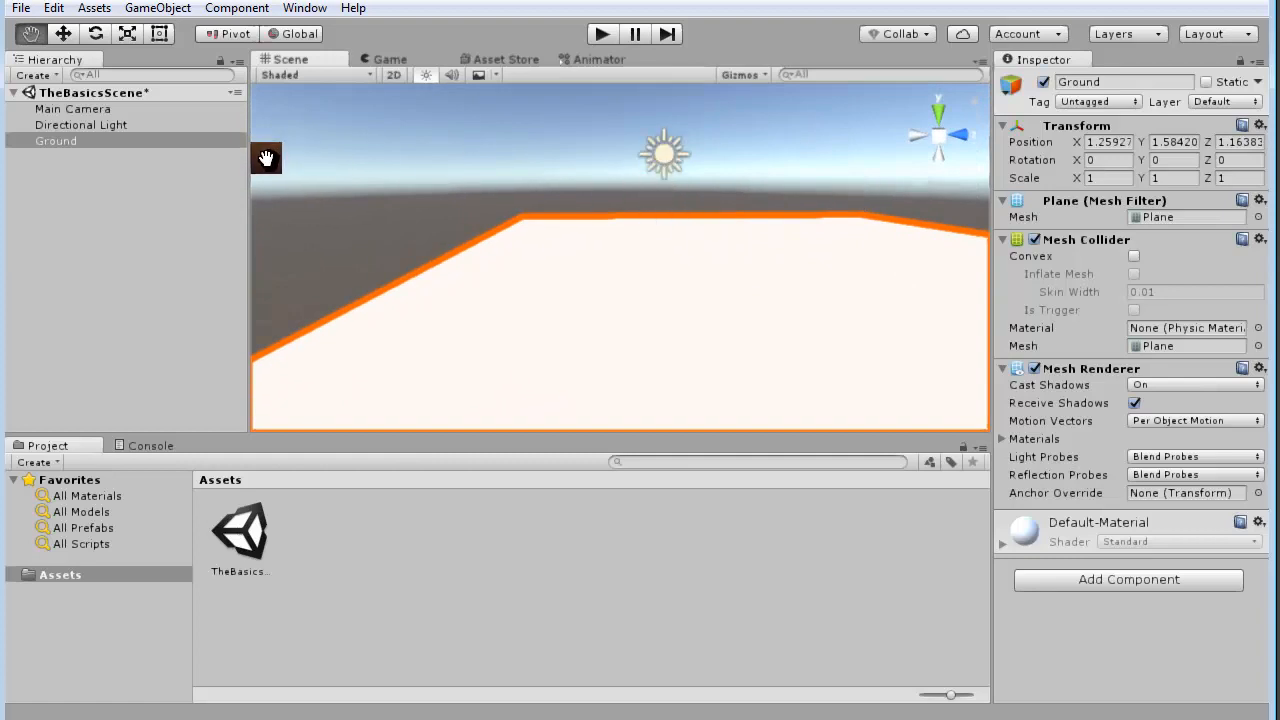
left_click(63, 33)
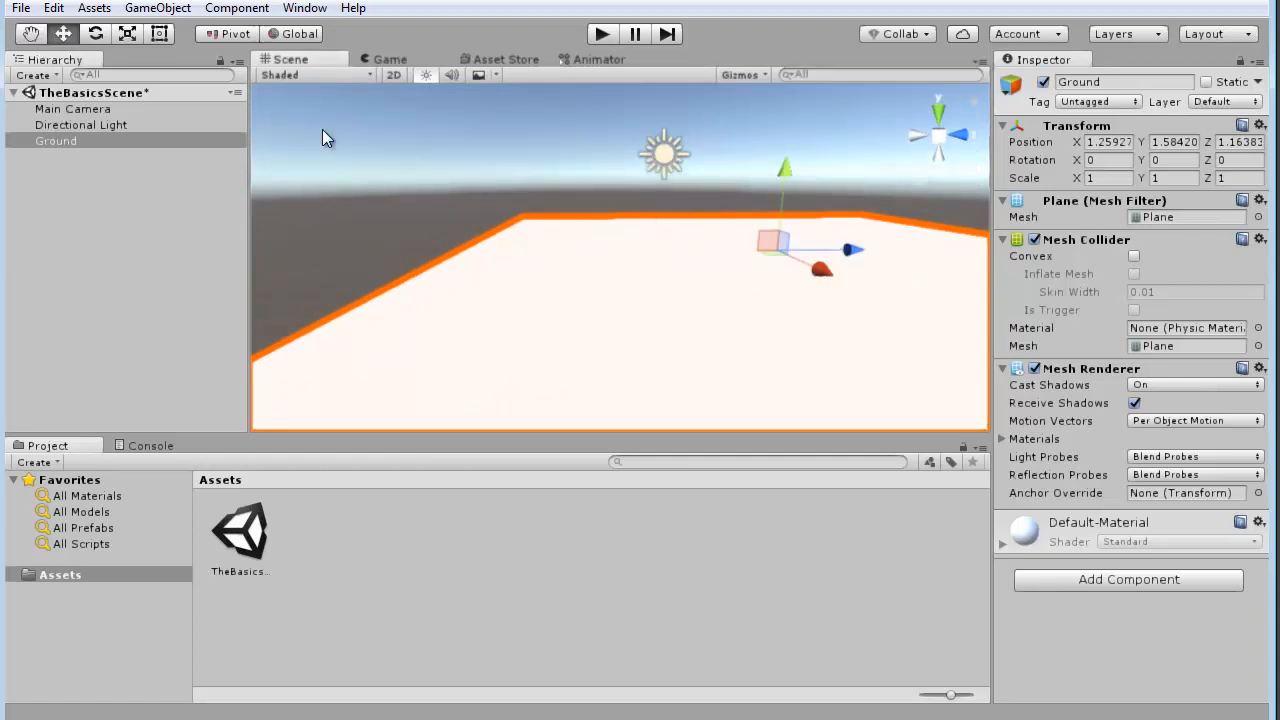
left_click(657, 152)
left_click_drag(720, 309, 426, 277, "alt")
right_click_drag(695, 280, 891, 283, "alt")
left_click_drag(630, 154, 646, 46)
Step: Rotate the Directional Light freehand to change the angle at which it lights the Ground plane
right_click_drag(727, 241, 533, 223, "alt")
middle_click_drag(594, 209, 647, 396, "alt")
left_click_drag(647, 397, 663, 234, "alt")
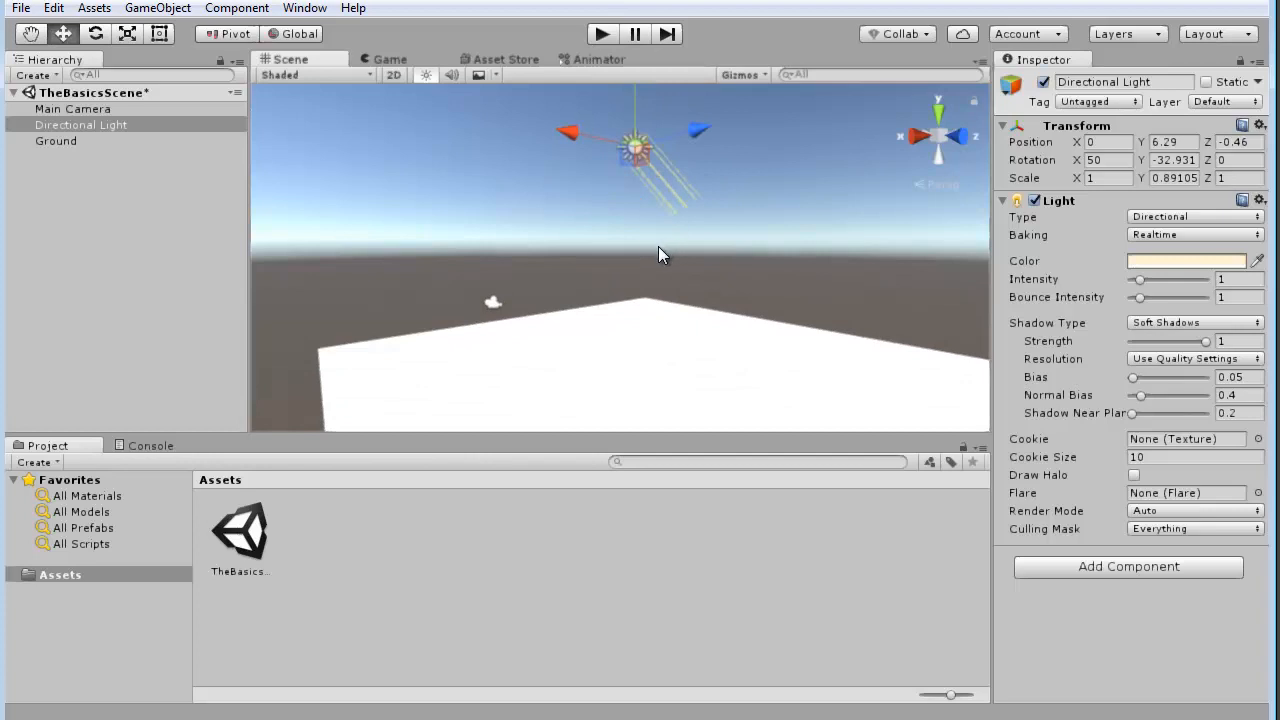
key("e")
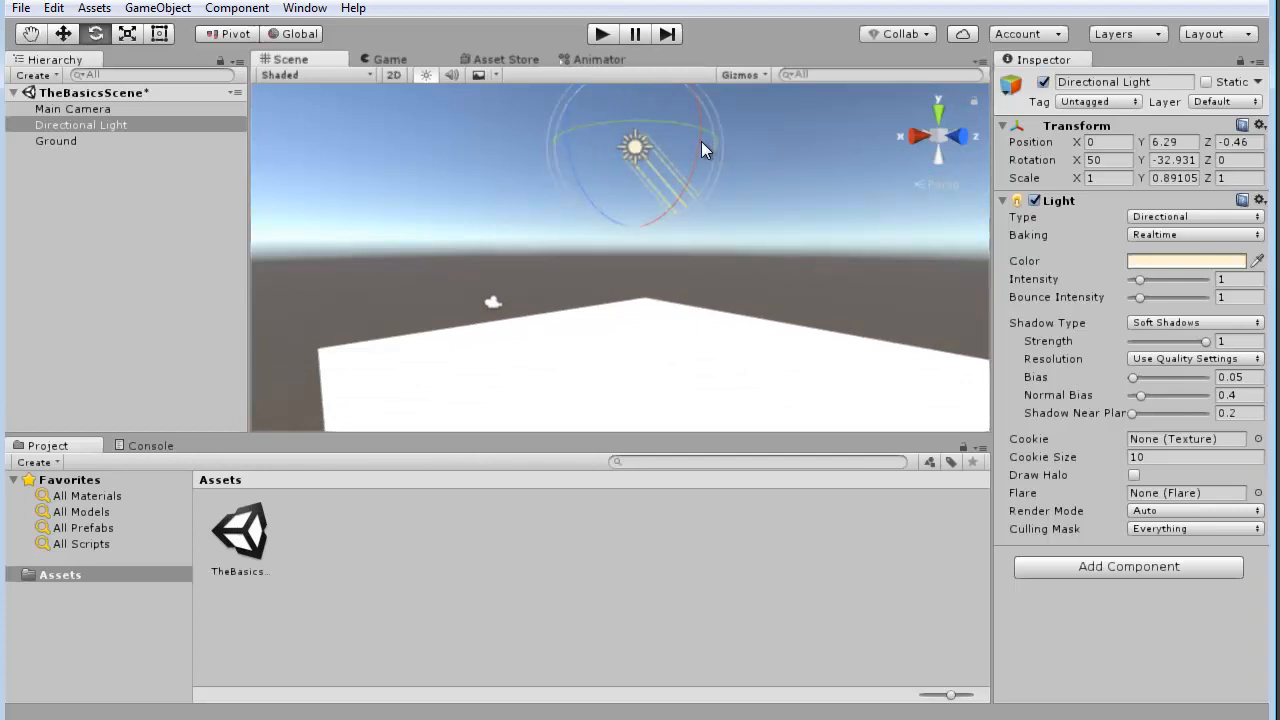
left_click_drag(701, 145, 676, 172)
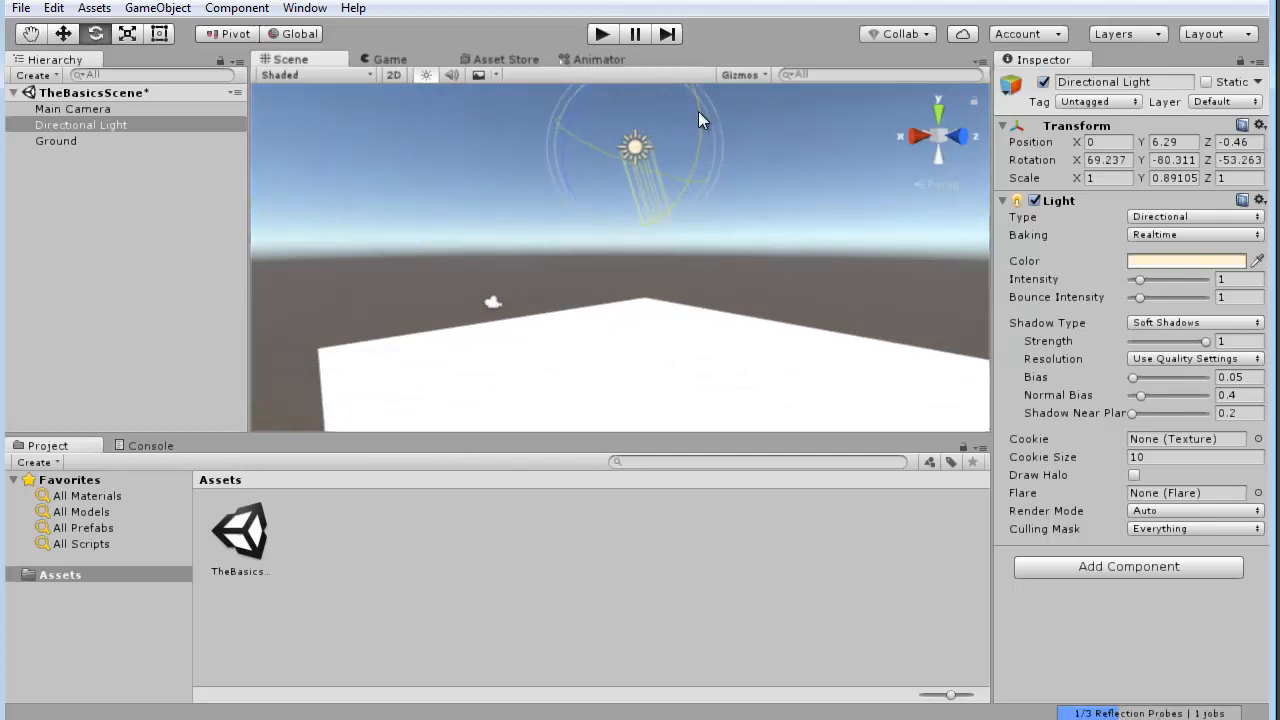
left_click_drag(700, 113, 686, 244)
left_click_drag(700, 127, 698, 180)
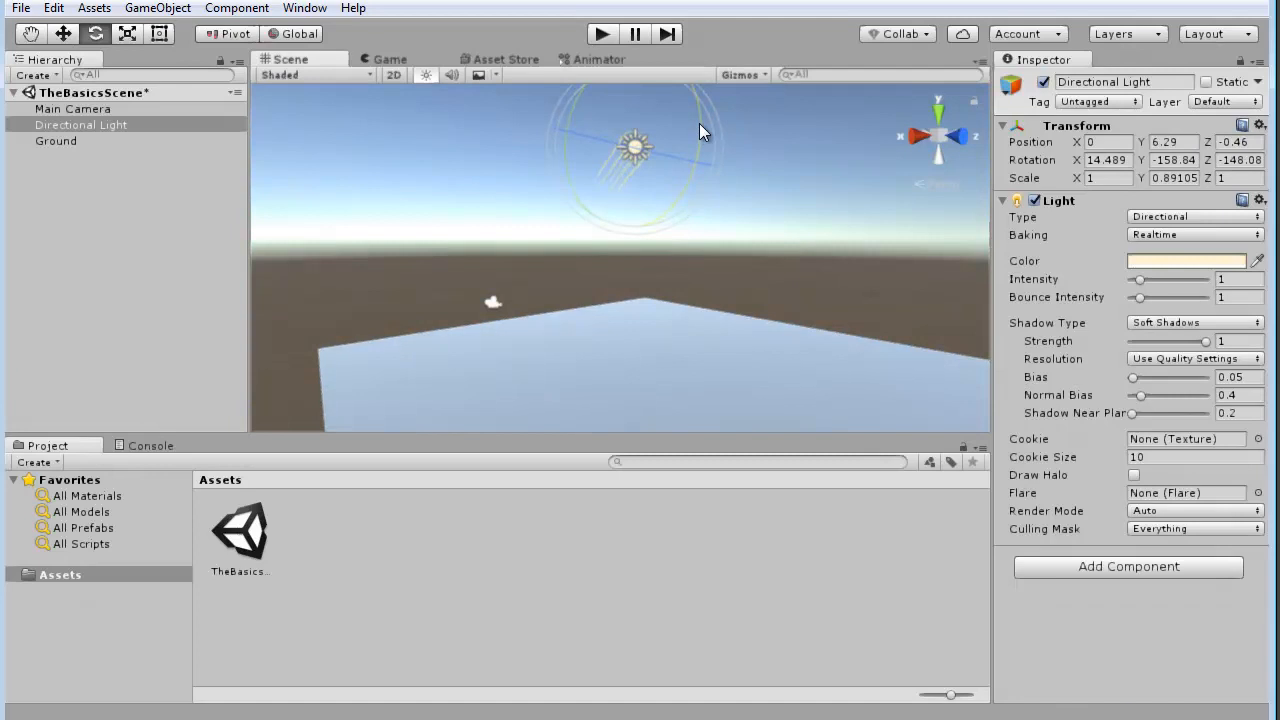
left_click_drag(699, 125, 640, 100)
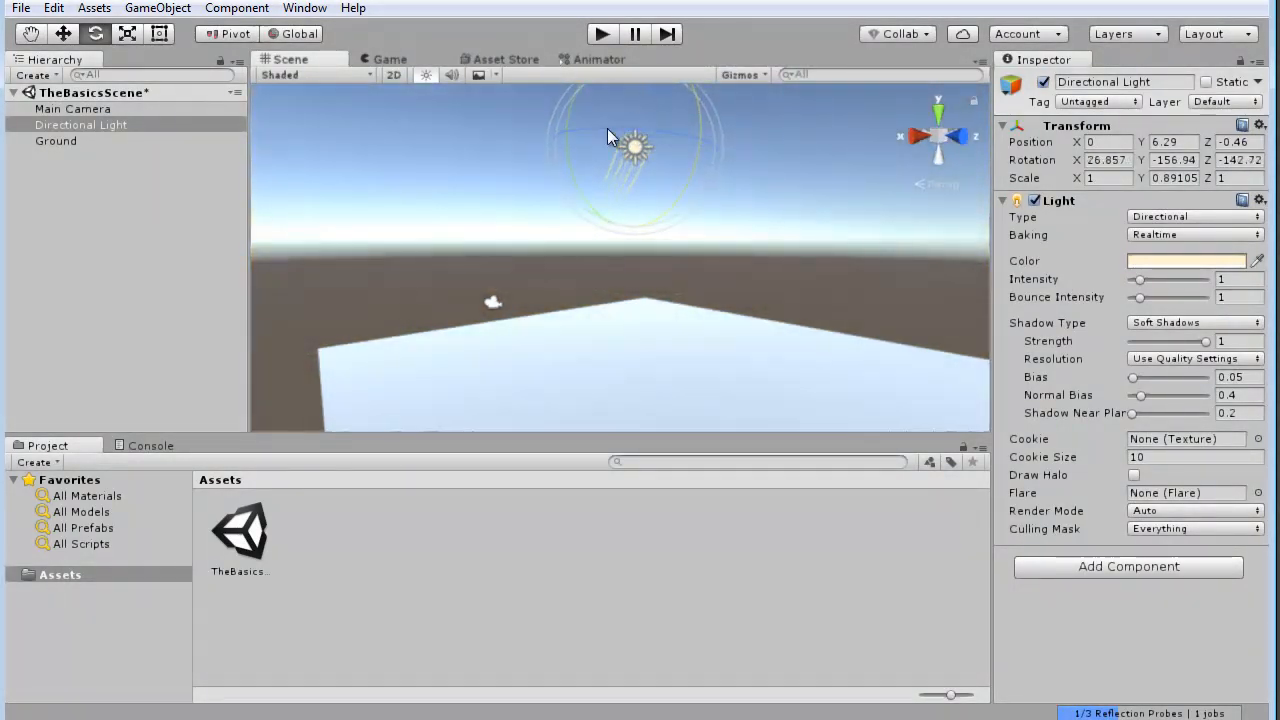
mouse_move(679, 212)
left_mouse_down()
mouse_move(695, 140)
mouse_move(684, 236)
left_mouse_up()
Step: Move the Main Camera forward along its Z axis over the Ground plane, to about Z -2.1
left_click_drag(679, 329, 714, 266, "alt")
left_click(364, 307)
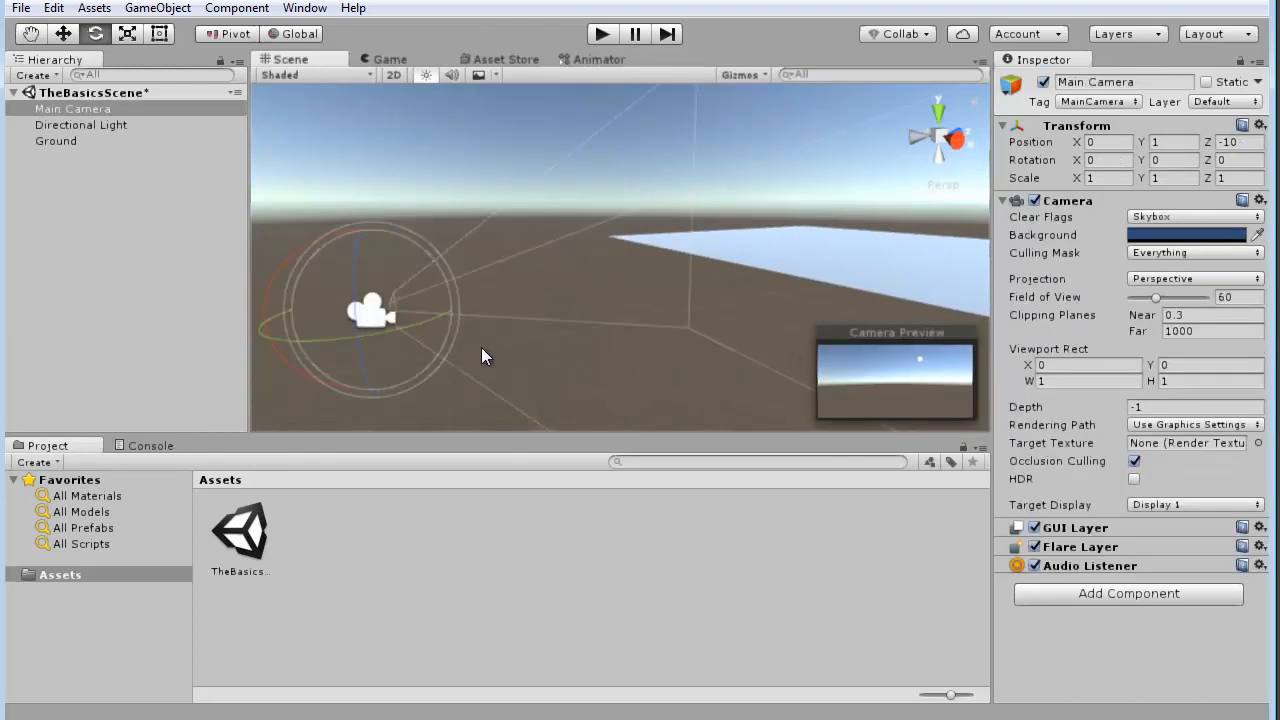
key("w")
left_click_drag(428, 303, 618, 306)
right_click_drag(618, 306, 665, 312, "alt")
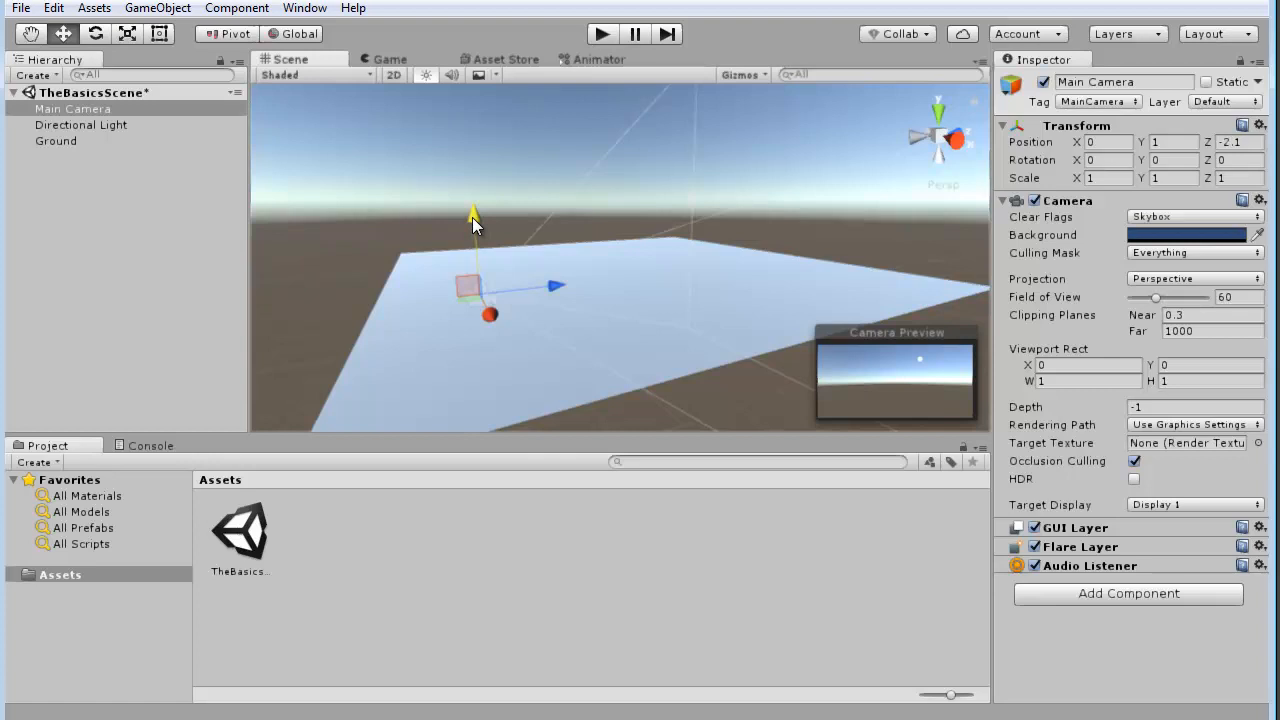
Step: Raise the Main Camera above the Ground plane and set its Y position to exactly 2
left_click_drag(475, 206, 475, 163)
left_click_drag(616, 350, 494, 283, "alt")
middle_click_drag(530, 255, 536, 275)
left_click_drag(536, 275, 596, 275, "alt")
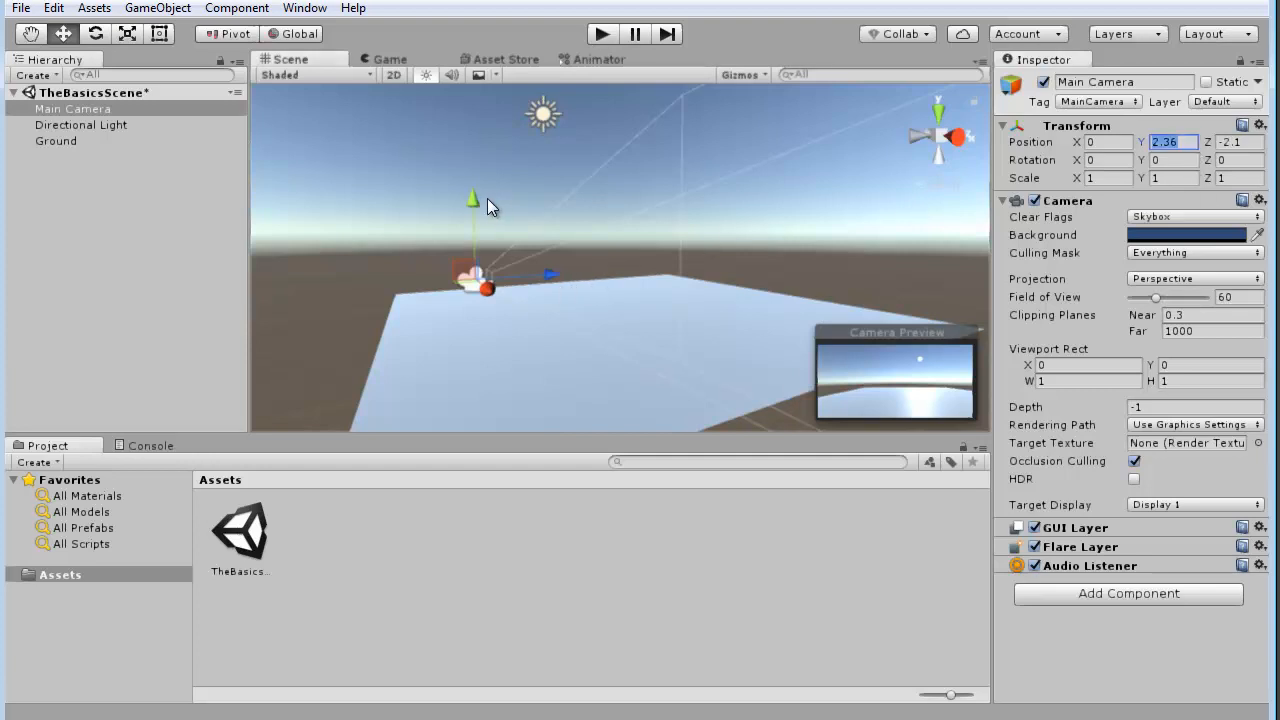
left_click_drag(473, 196, 476, 211)
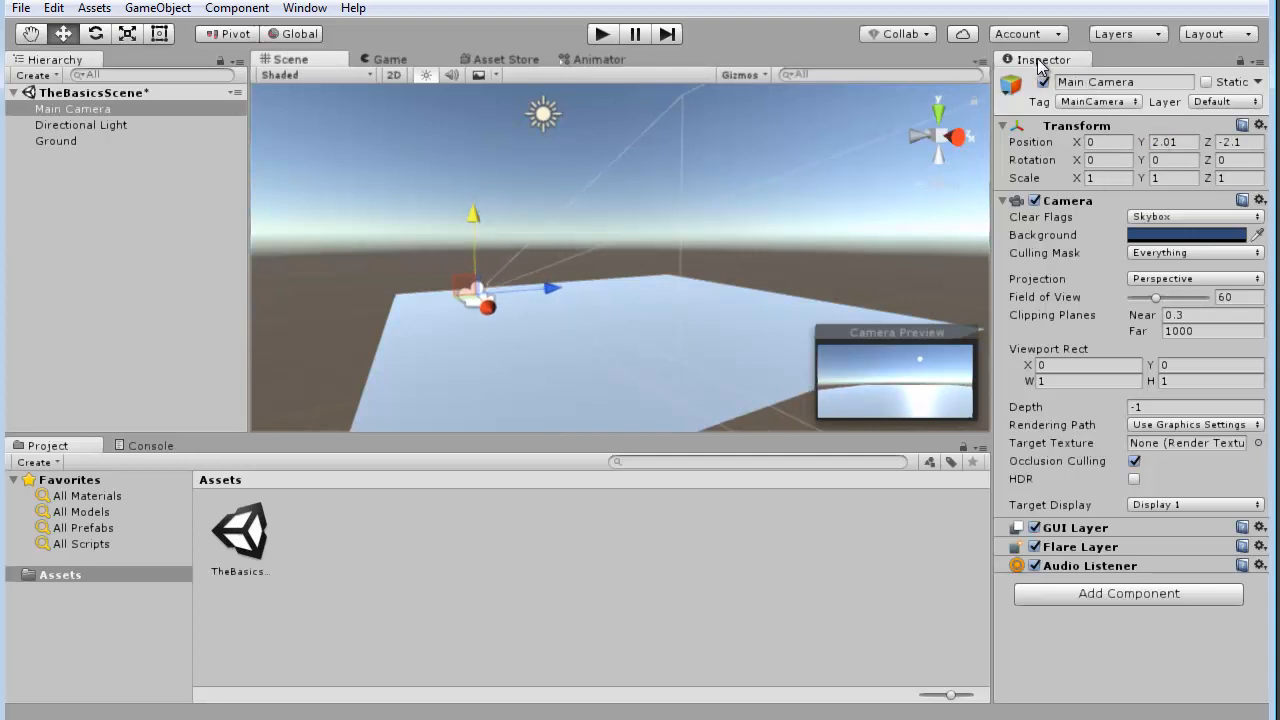
left_click(1160, 146)
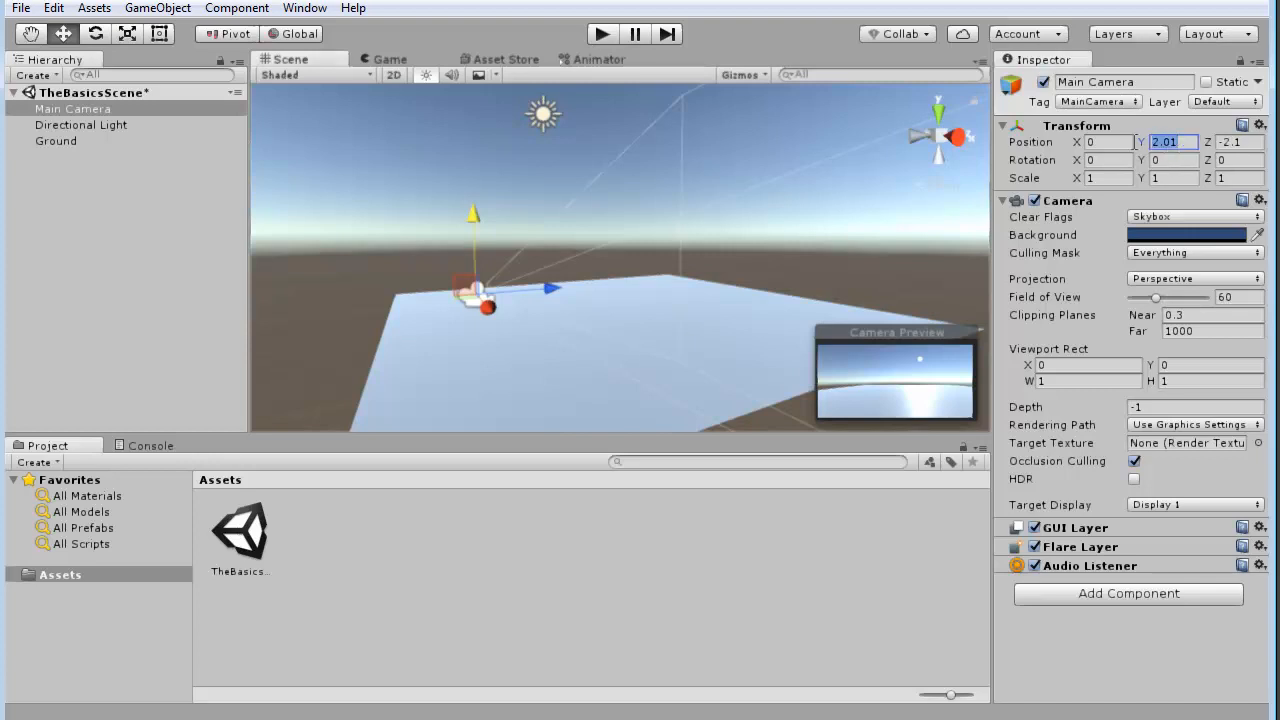
type("2")
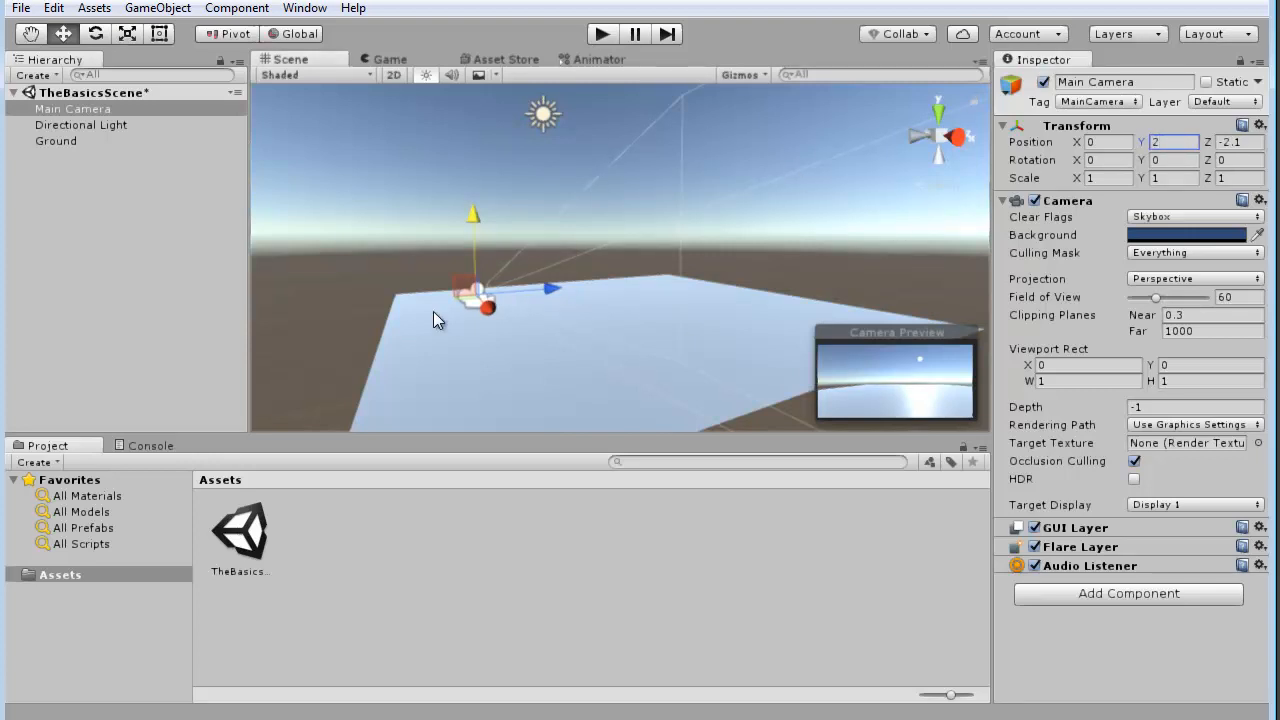
Step: Lower the Ground plane beneath the camera and set its Y position to exactly 0
left_click_drag(451, 294, 617, 375, "alt")
left_click(517, 313)
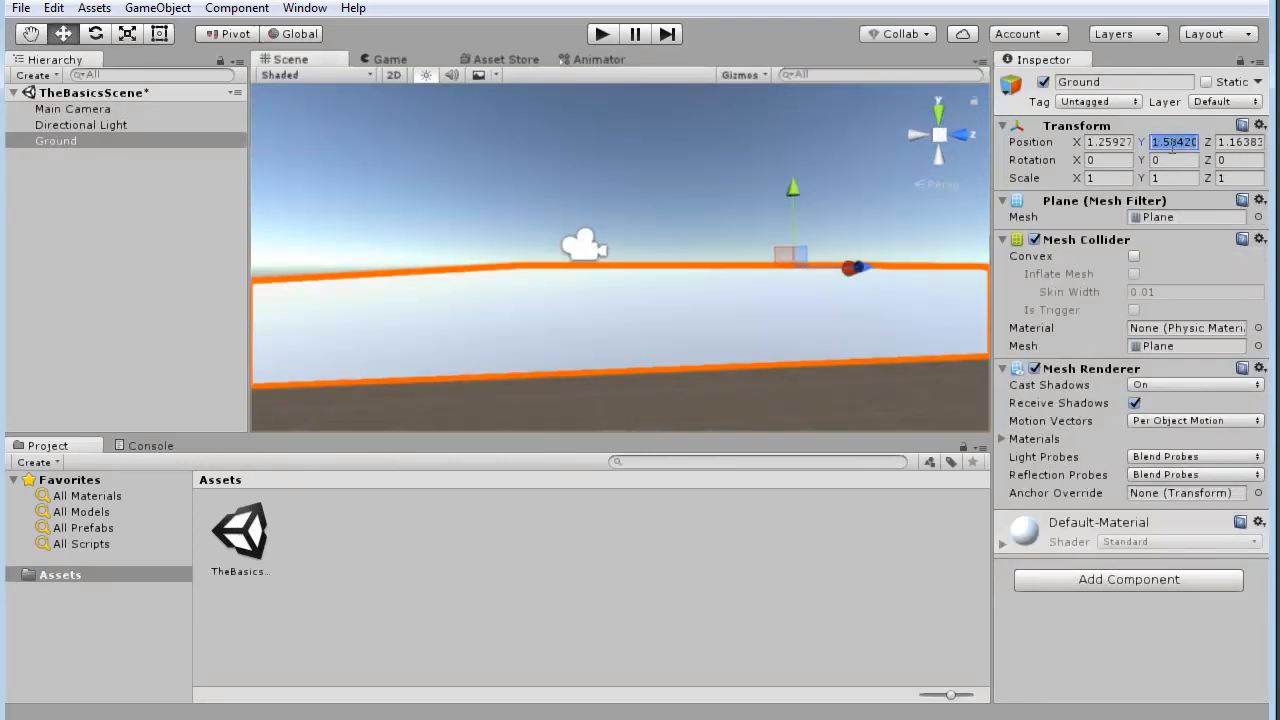
left_click_drag(837, 349, 737, 306, "alt")
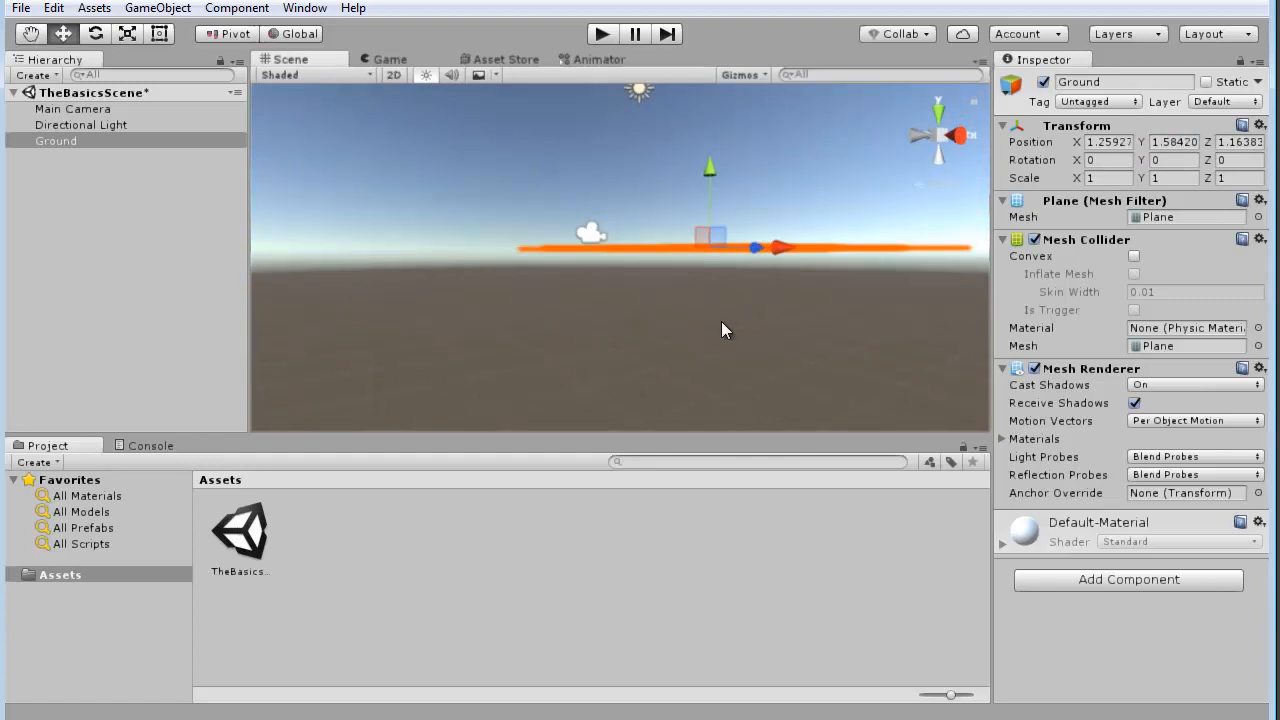
left_click_drag(727, 168, 721, 214)
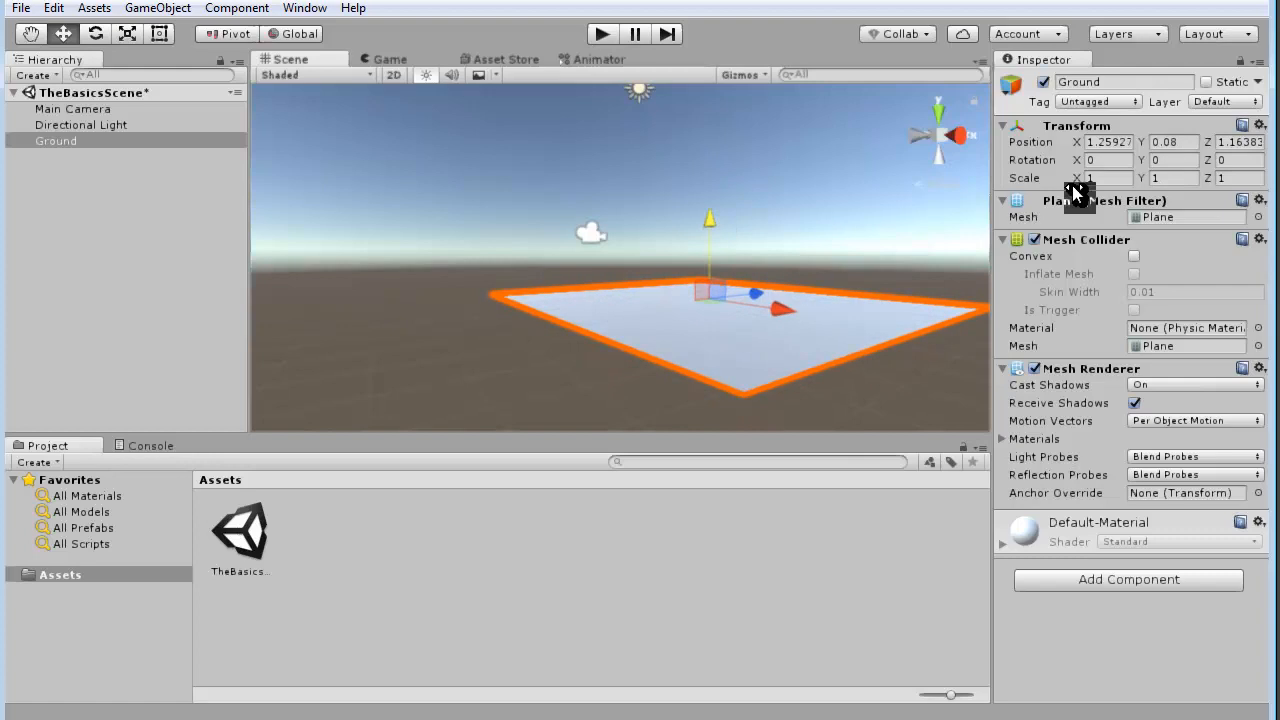
left_click(1182, 141)
type("0")
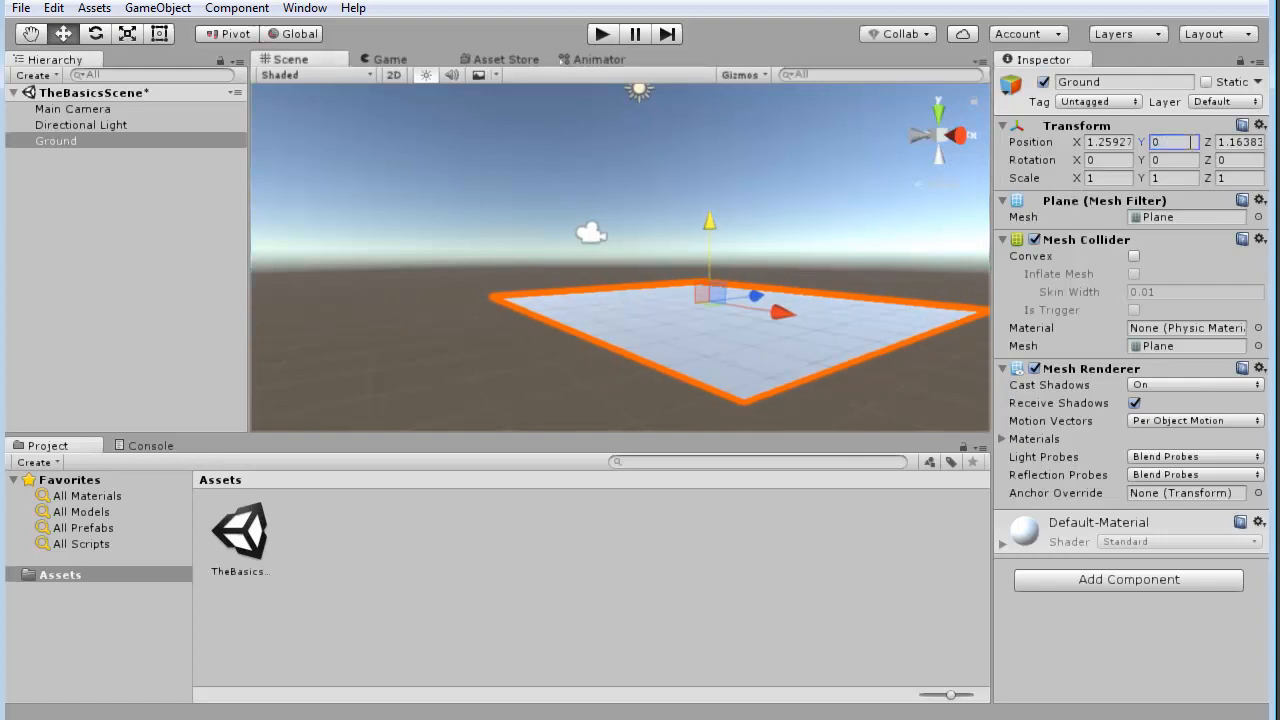
Step: Scale the Ground plane up uniformly to about 4.97 on all axes
middle_click_drag(692, 283, 654, 290)
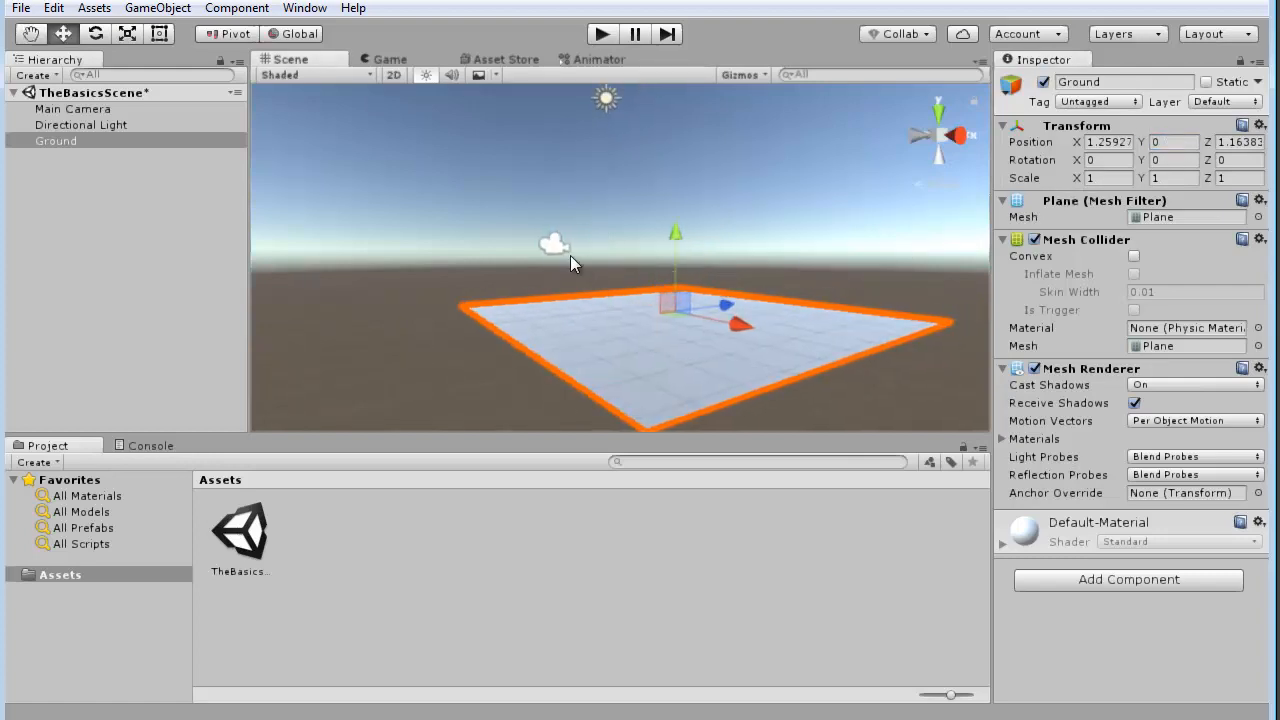
left_click(555, 248)
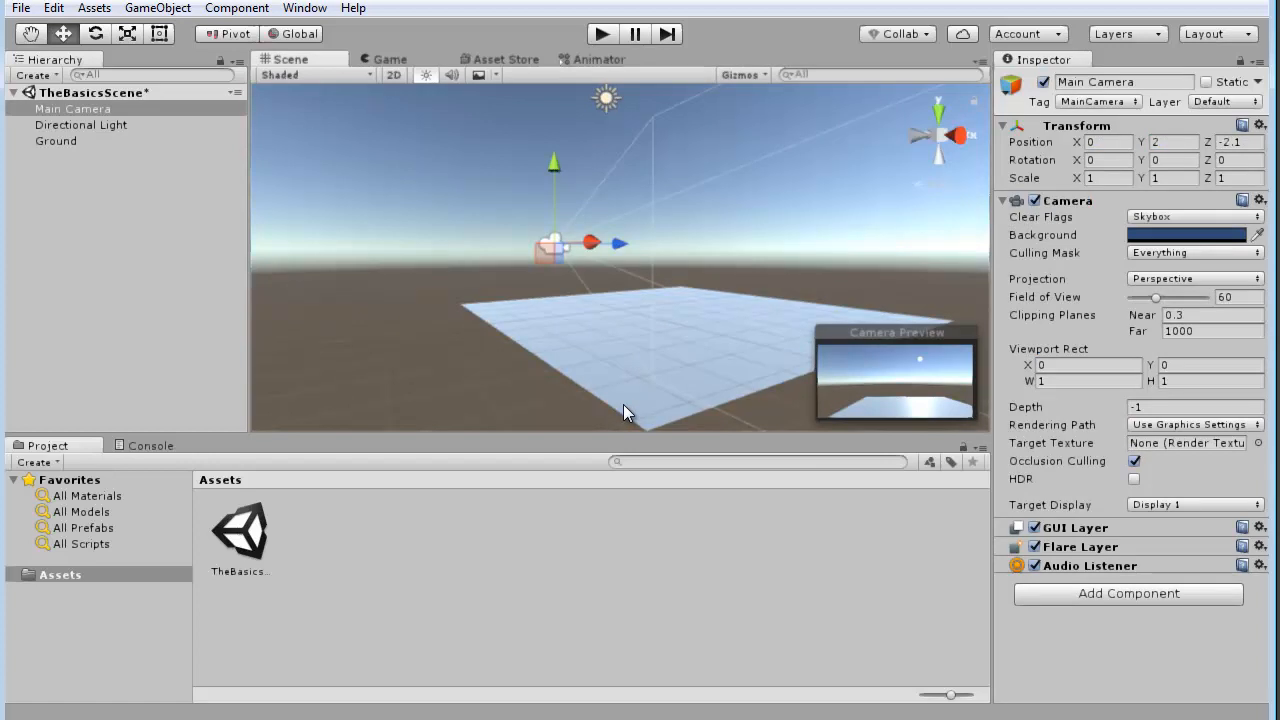
left_click_drag(612, 348, 586, 321, "alt")
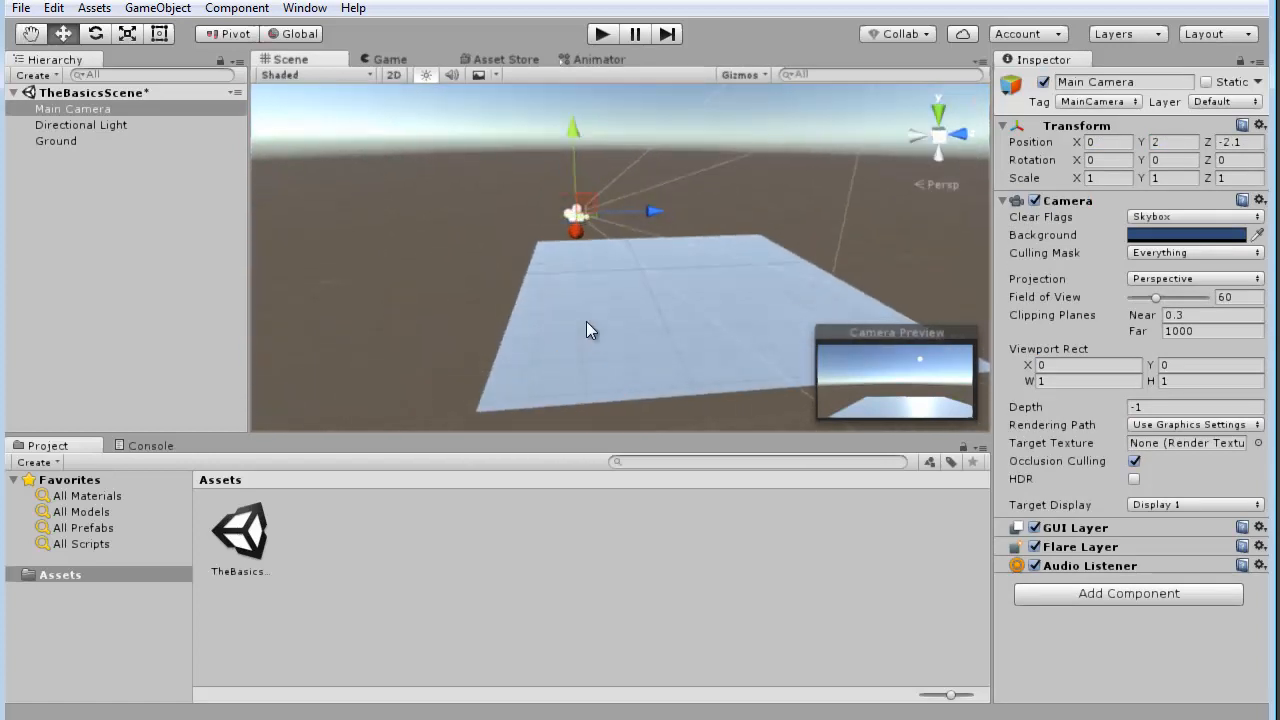
left_click(605, 362)
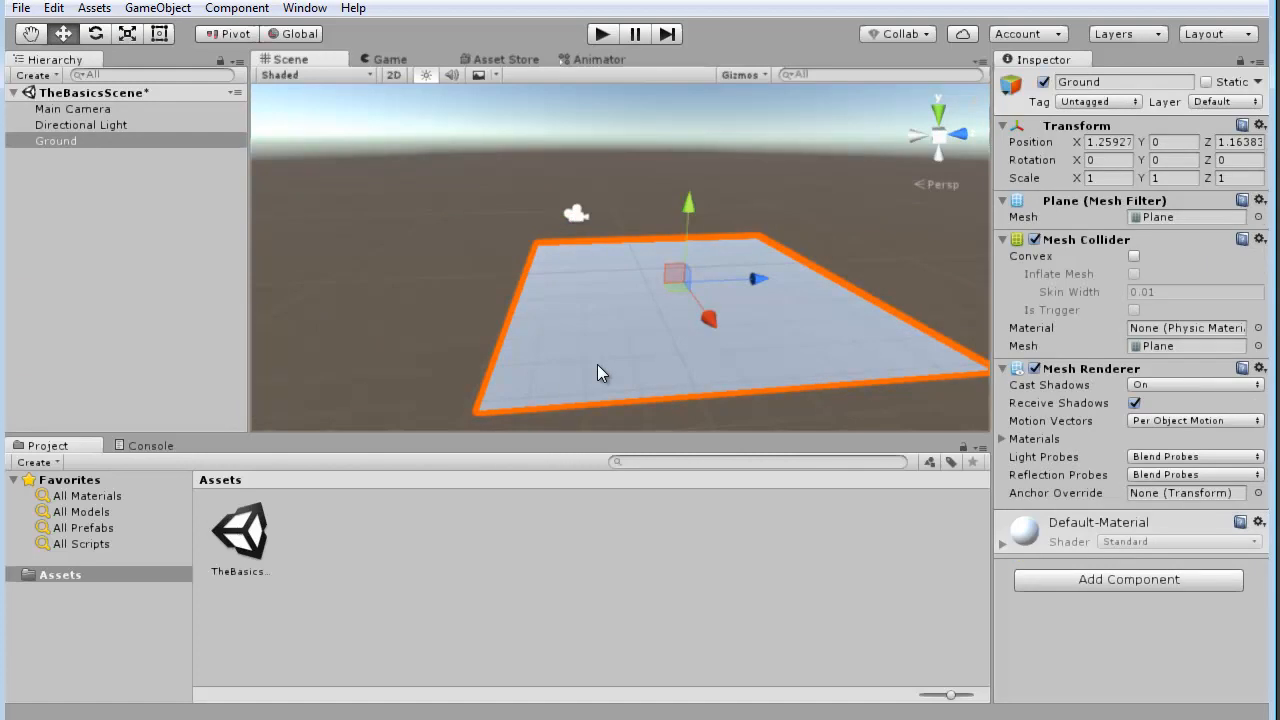
key("r")
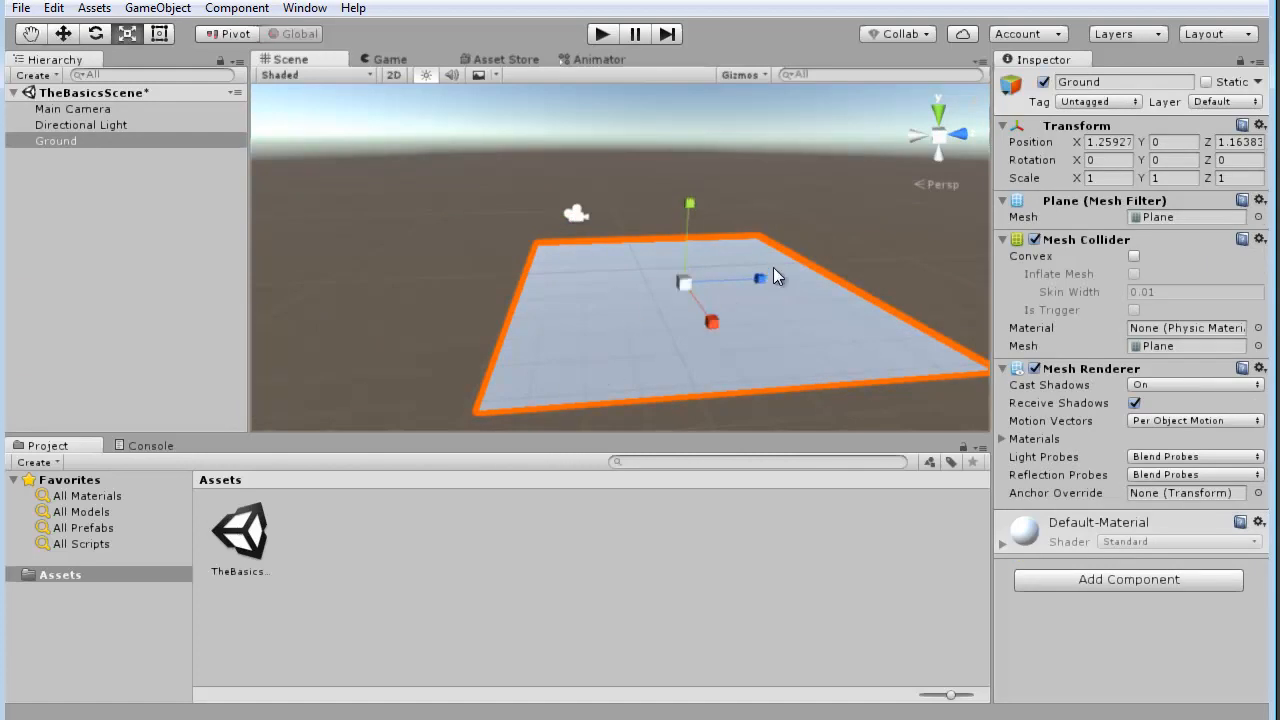
left_click_drag(687, 284, 858, 267)
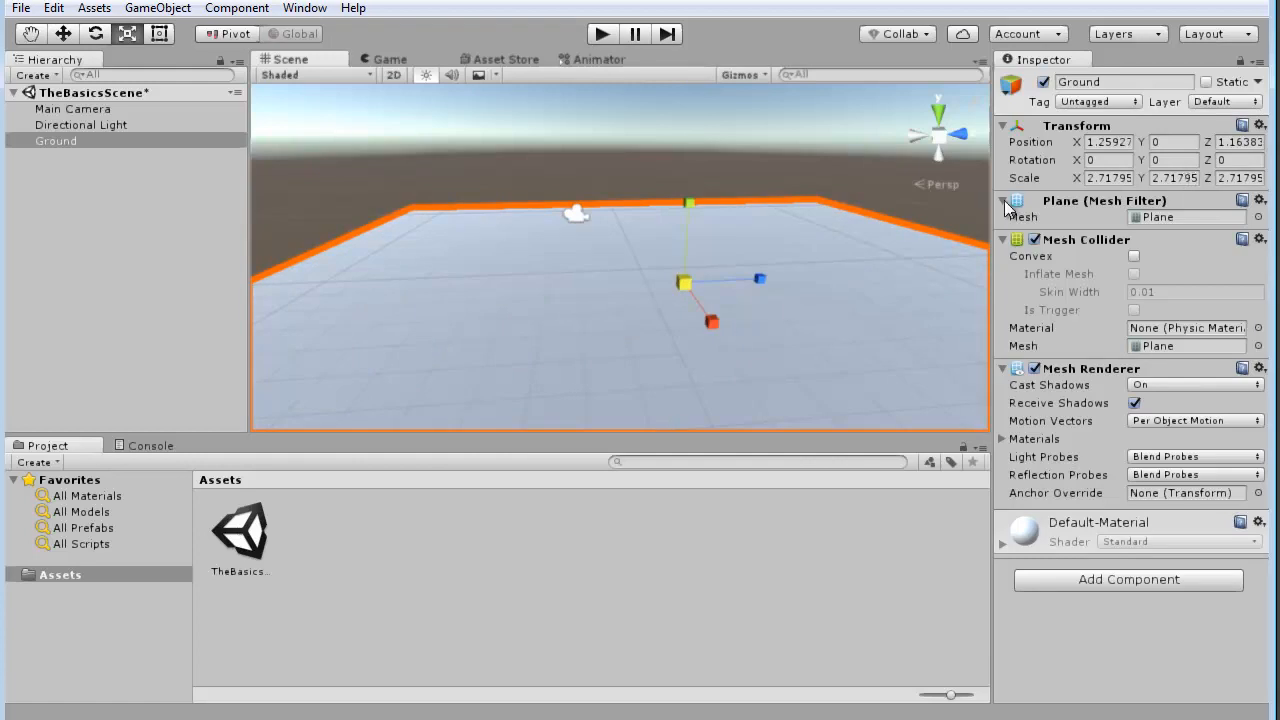
left_click(1090, 178)
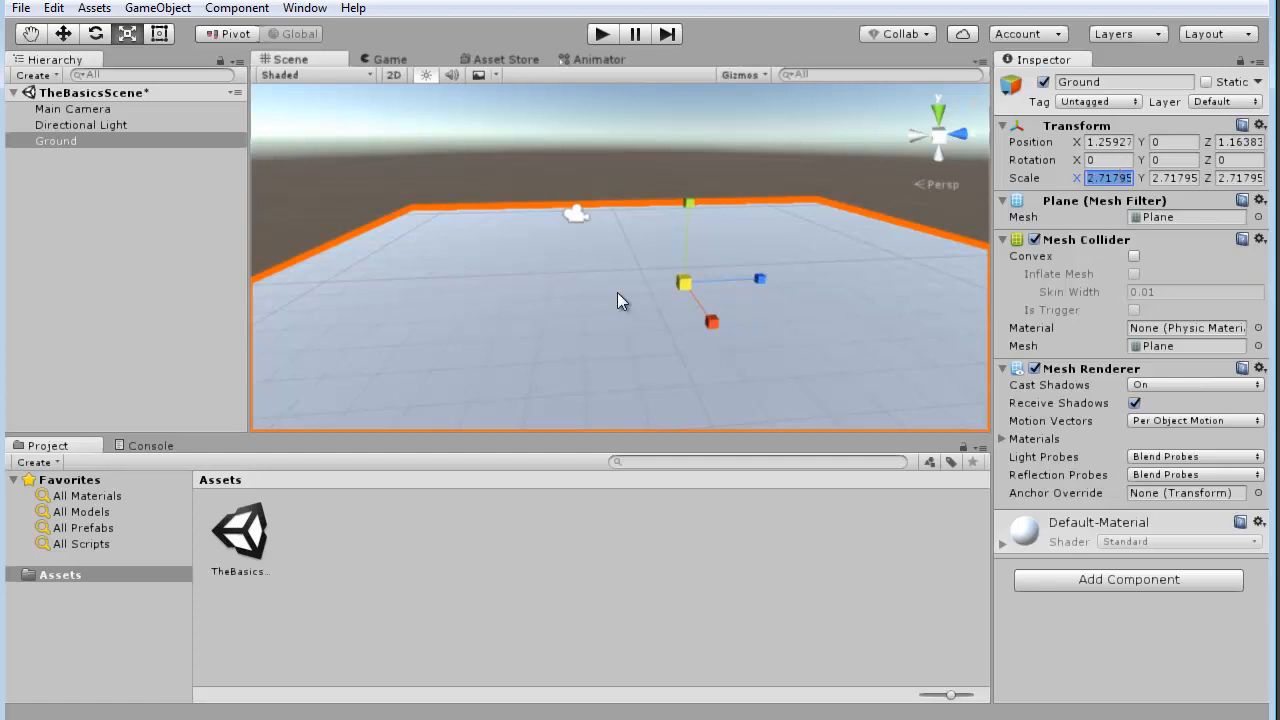
left_click_drag(683, 283, 600, 314)
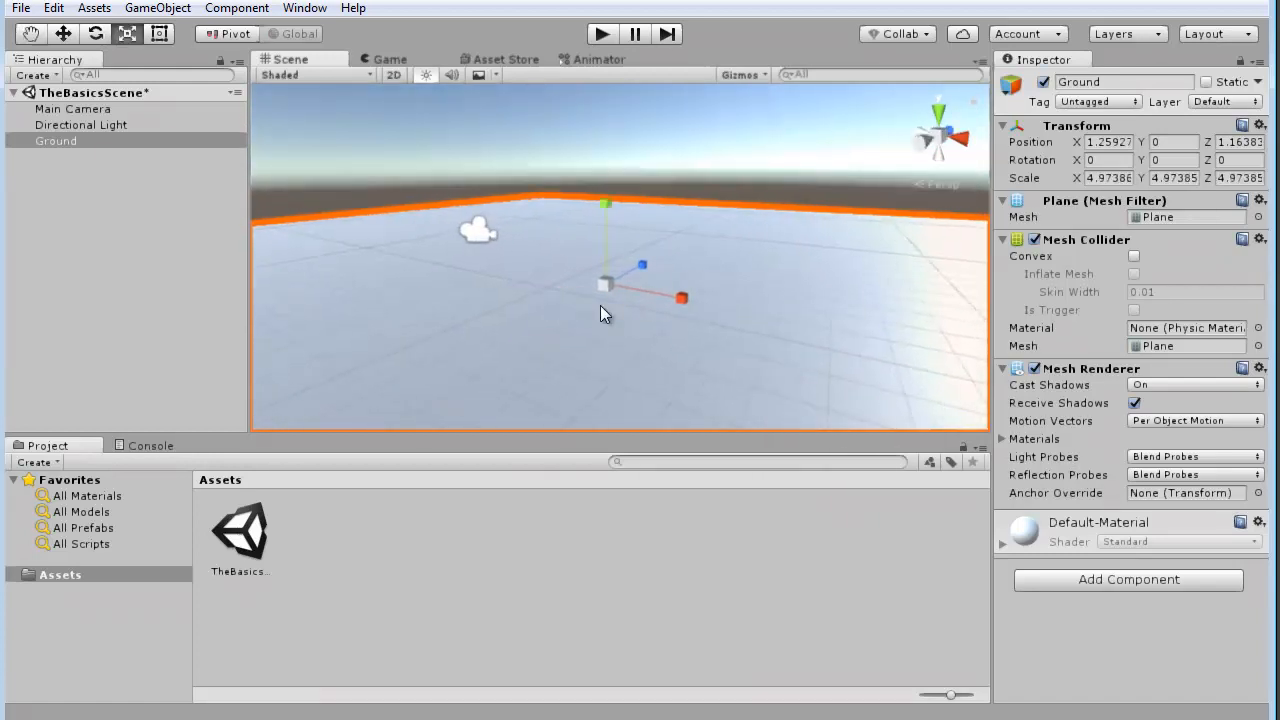
Step: Check the Main Camera's preview and surroundings over the enlarged Ground plane, and clear the selection
left_click(700, 185)
left_click_drag(640, 351, 491, 254, "alt")
left_click(544, 240)
left_click_drag(594, 286, 394, 306, "alt")
right_click_drag(394, 306, 744, 282, "alt")
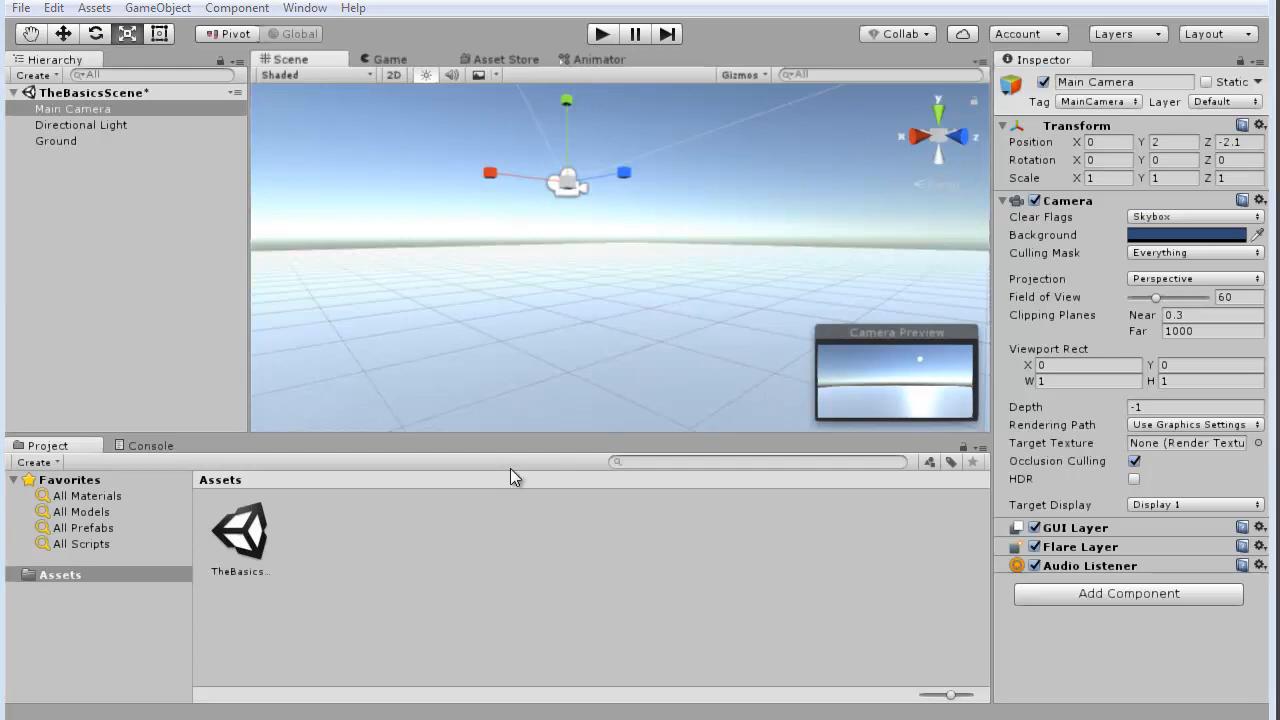
left_click(129, 217)
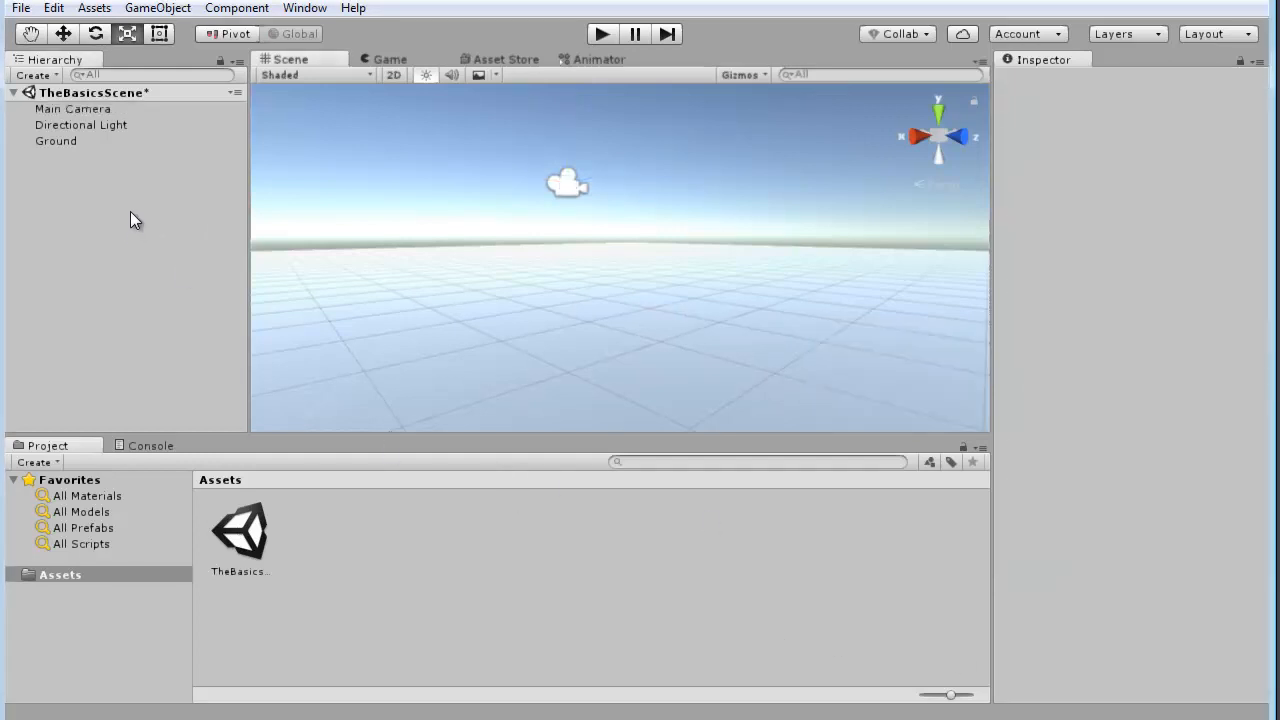
Step: Add a 3D cube to the scene above the Ground plane
left_click(161, 10)
mouse_move(172, 80)
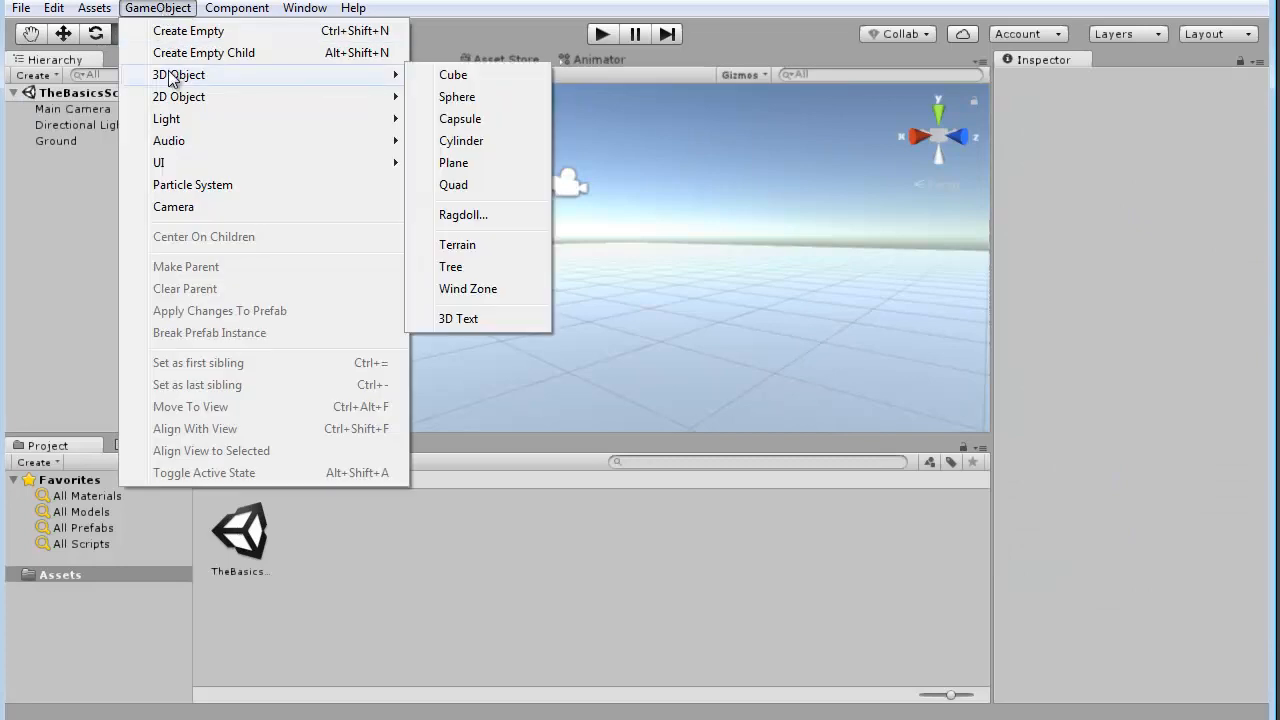
left_click(470, 77)
left_click_drag(630, 349, 835, 350, "alt")
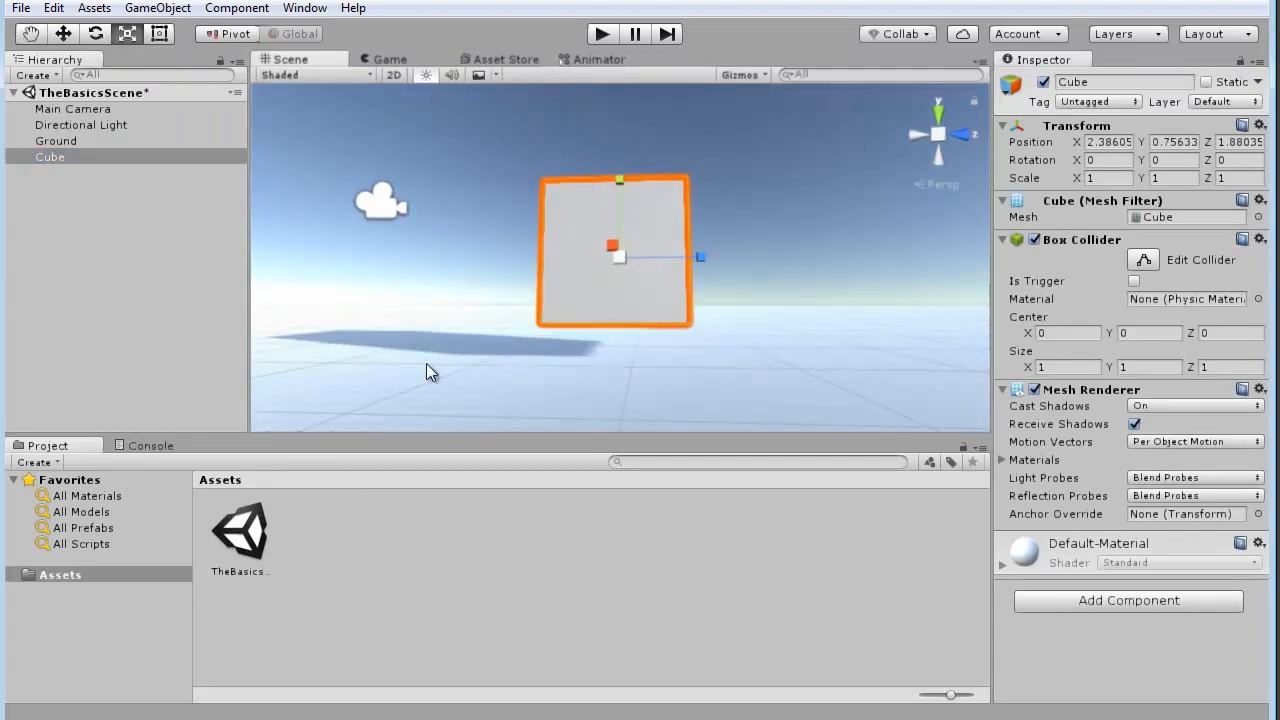
Step: Rotate the Directional Light to about X 39.8, Y -156.56, Z -137.13
left_click_drag(581, 378, 677, 322, "alt")
right_click_drag(677, 322, 569, 231, "alt")
left_click_drag(569, 231, 800, 150, "alt")
left_click(593, 194)
key("e")
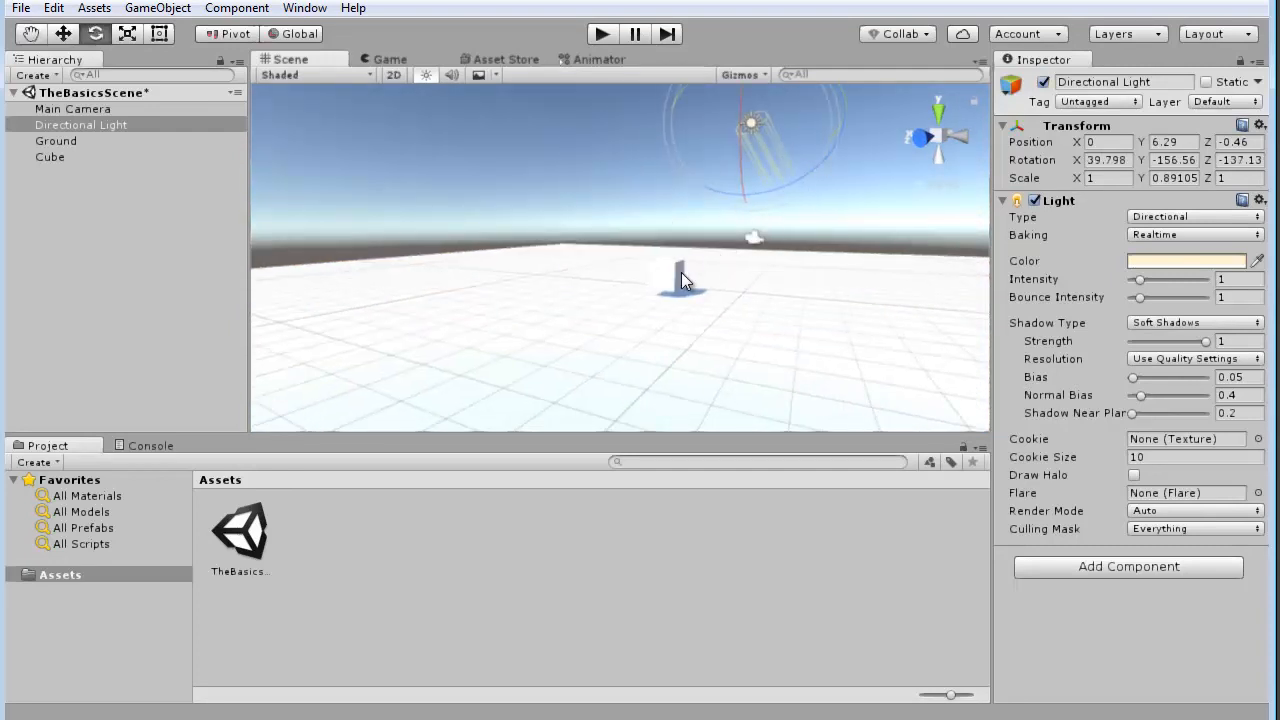
Step: Lower the cube onto the Ground plane and set its Y position to exactly 0.5
left_click(668, 278)
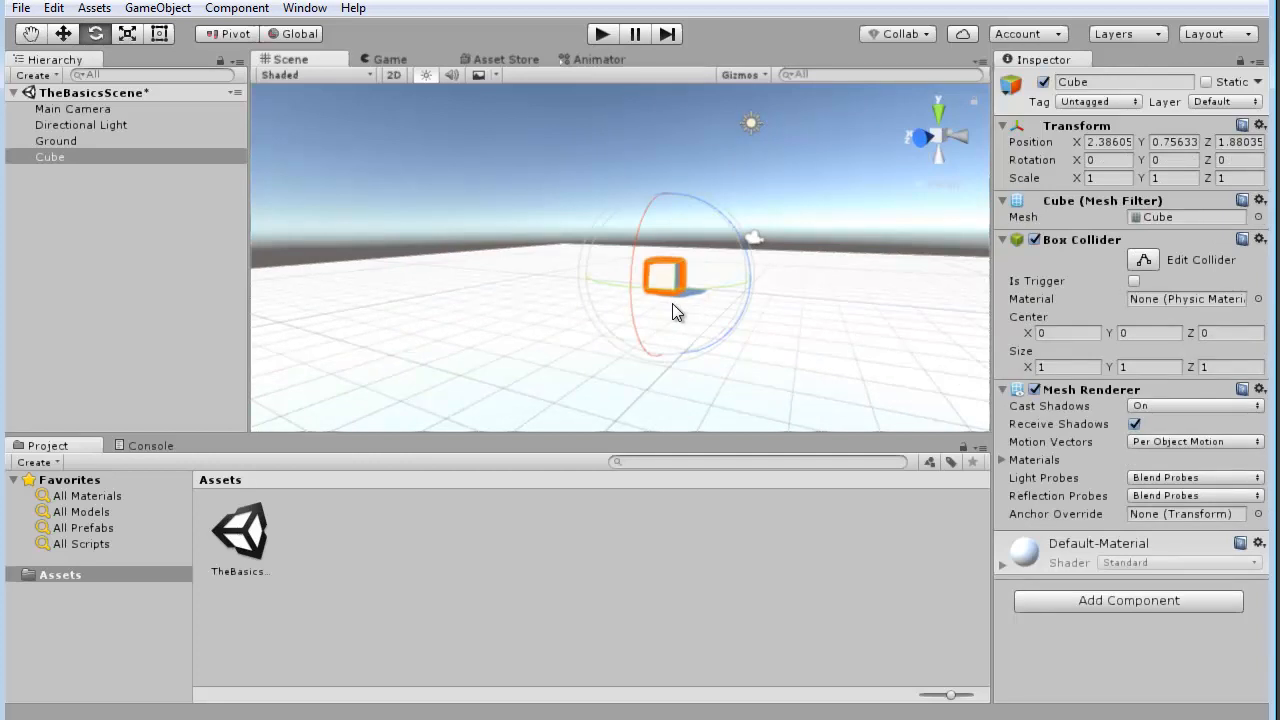
key("f")
left_click_drag(516, 321, 766, 331, "alt")
key("w")
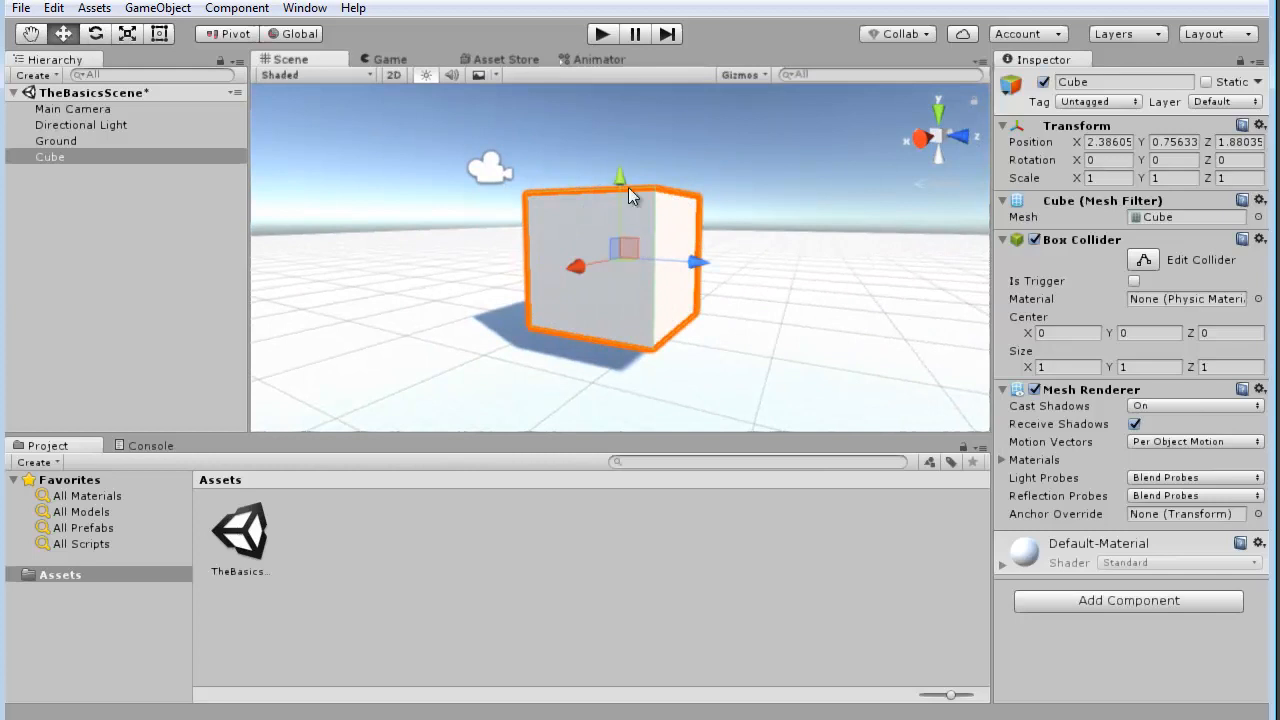
left_click_drag(620, 176, 623, 201)
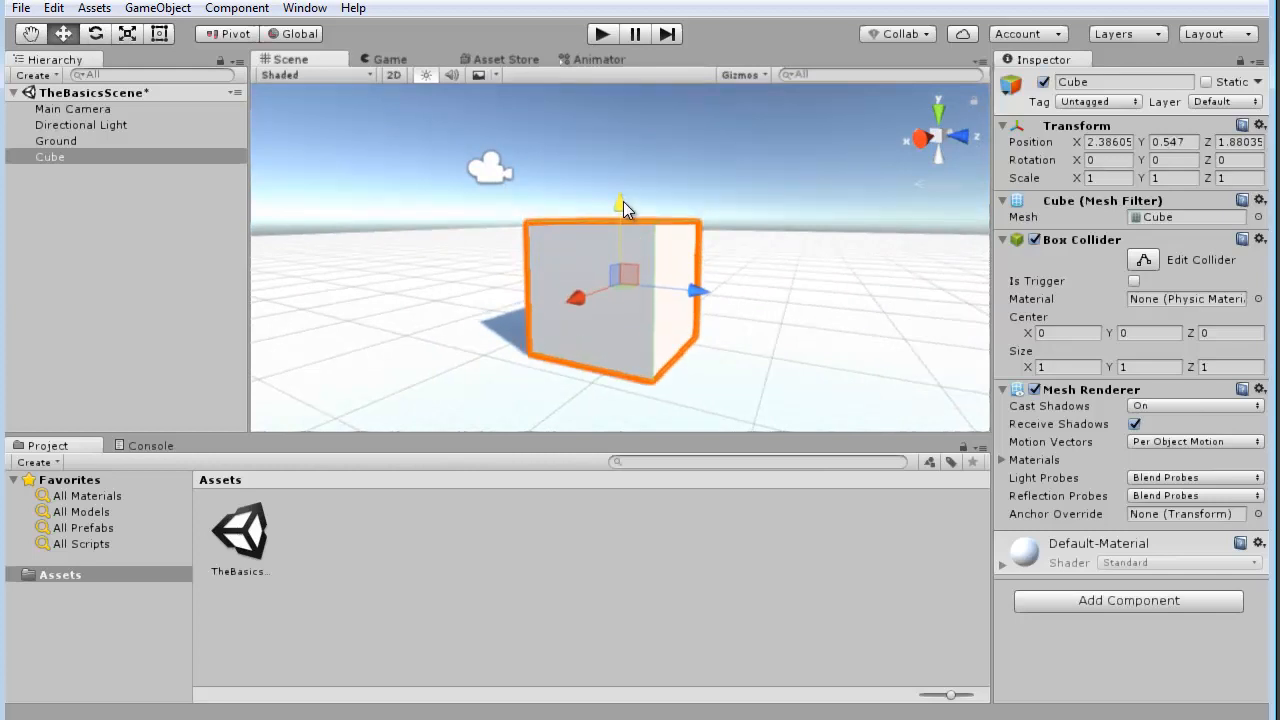
right_click_drag(625, 334, 840, 334, "alt")
middle_click_drag(730, 338, 723, 263)
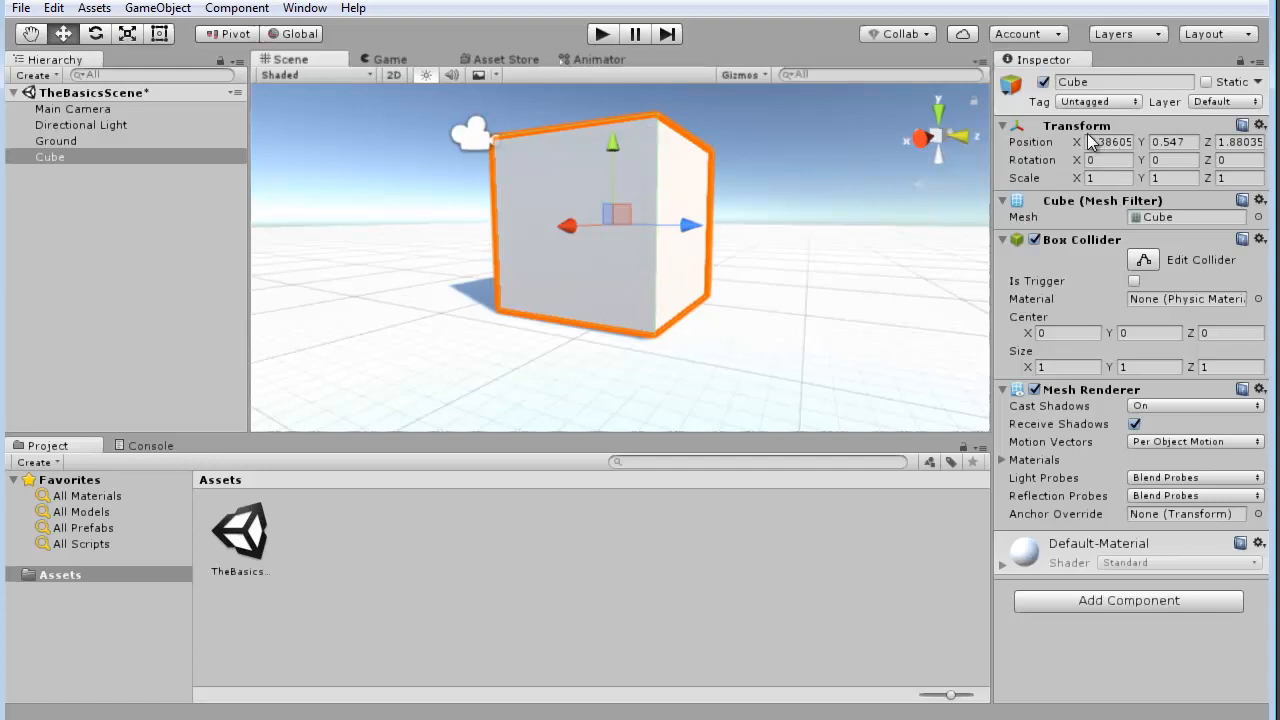
left_click(1175, 141)
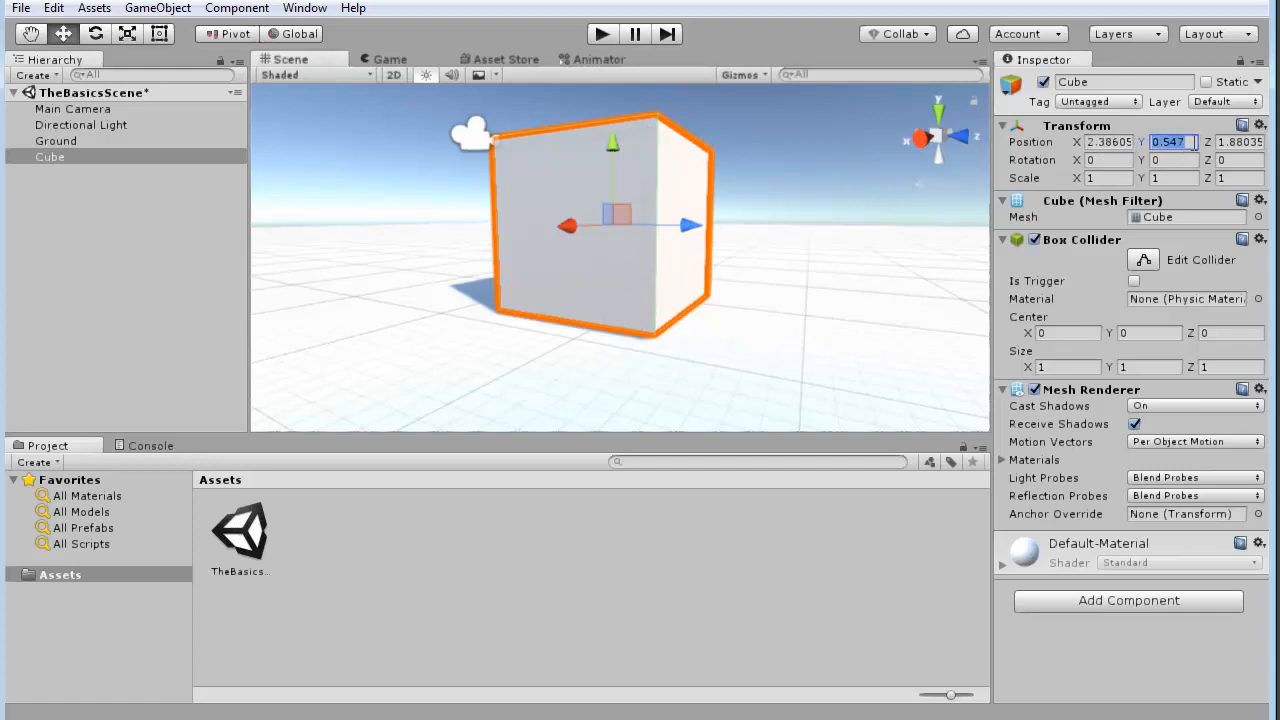
type("0.5")
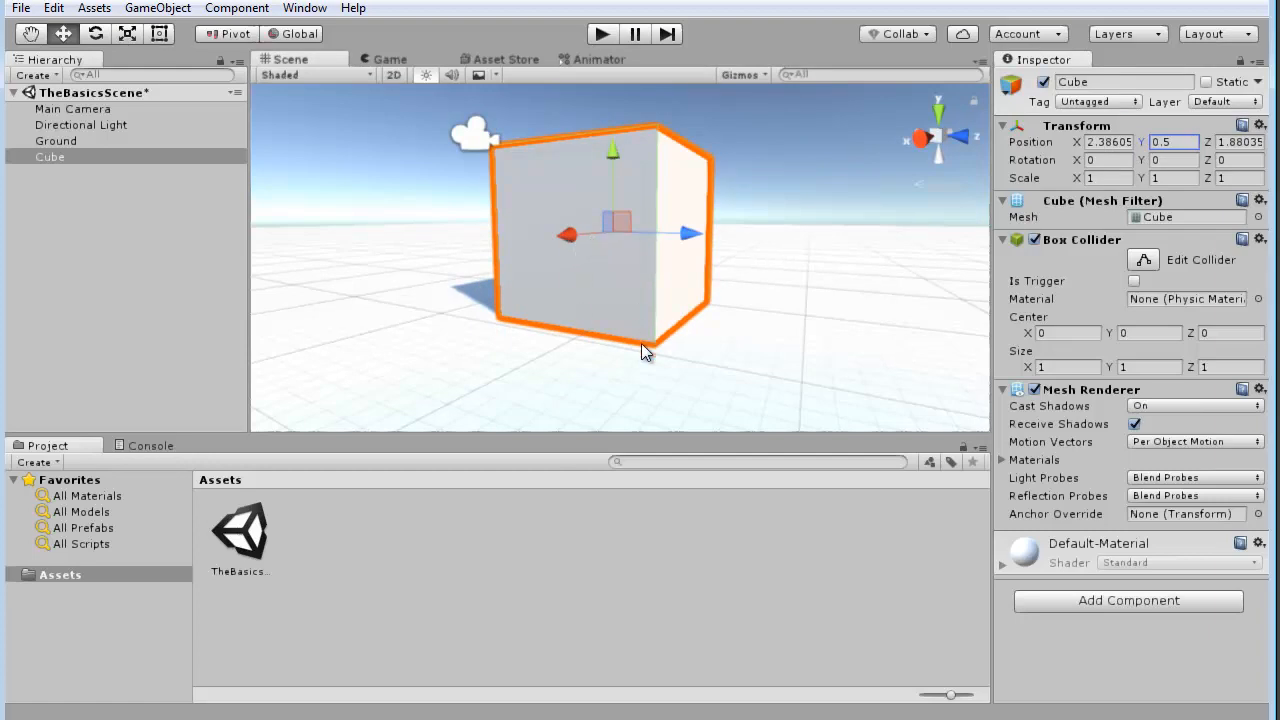
Step: Rename the Cube object as Box
left_click_drag(650, 350, 525, 295, "alt")
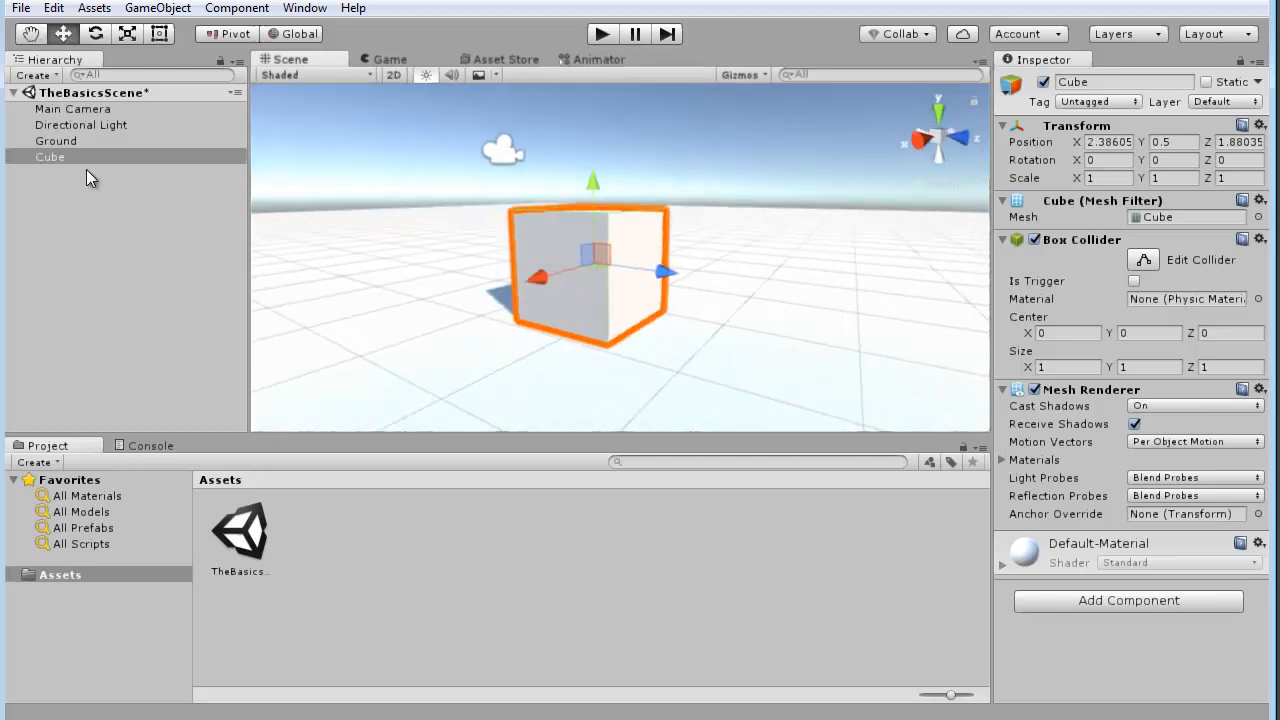
left_click_drag(701, 298, 720, 280, "alt")
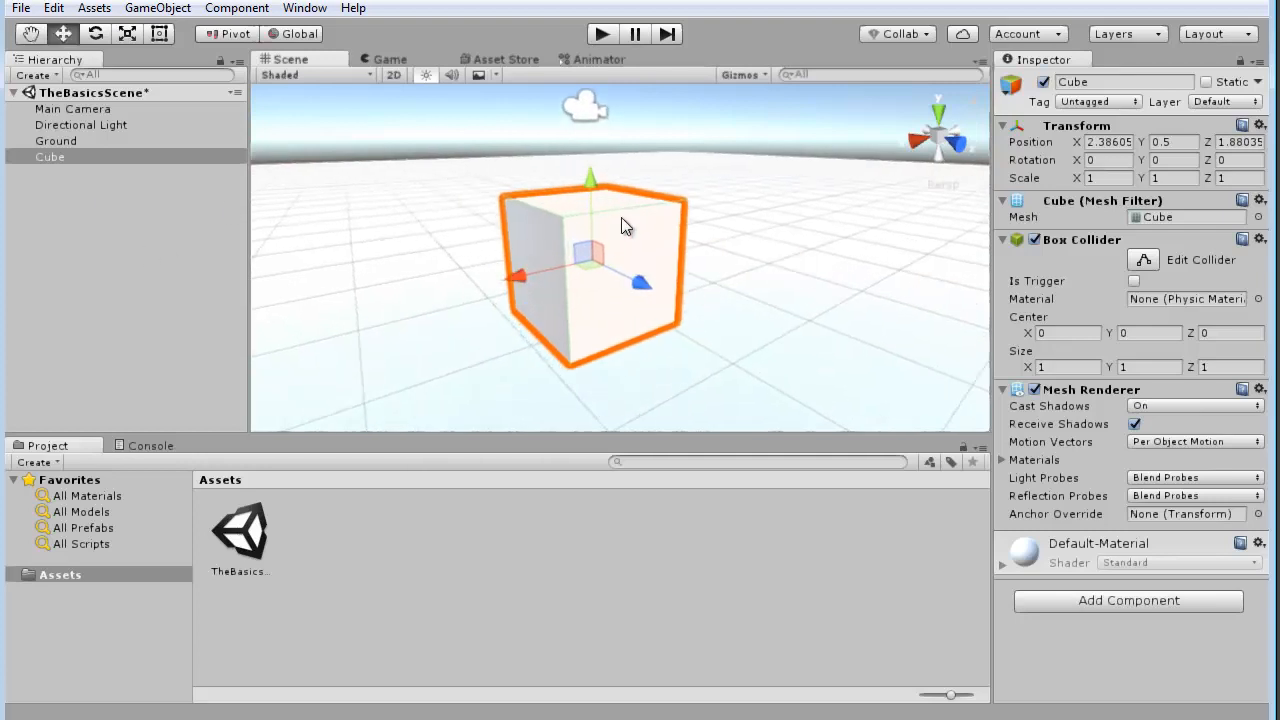
left_click(1121, 81)
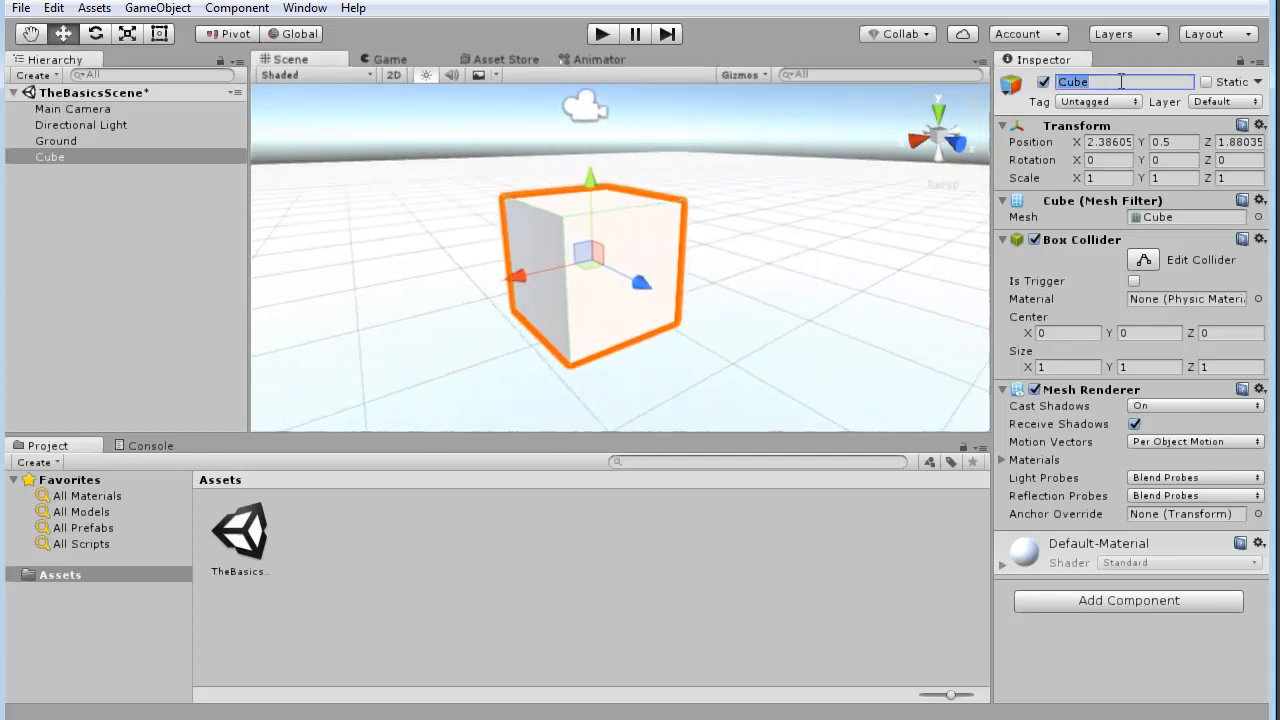
type("Box")
key("Return")
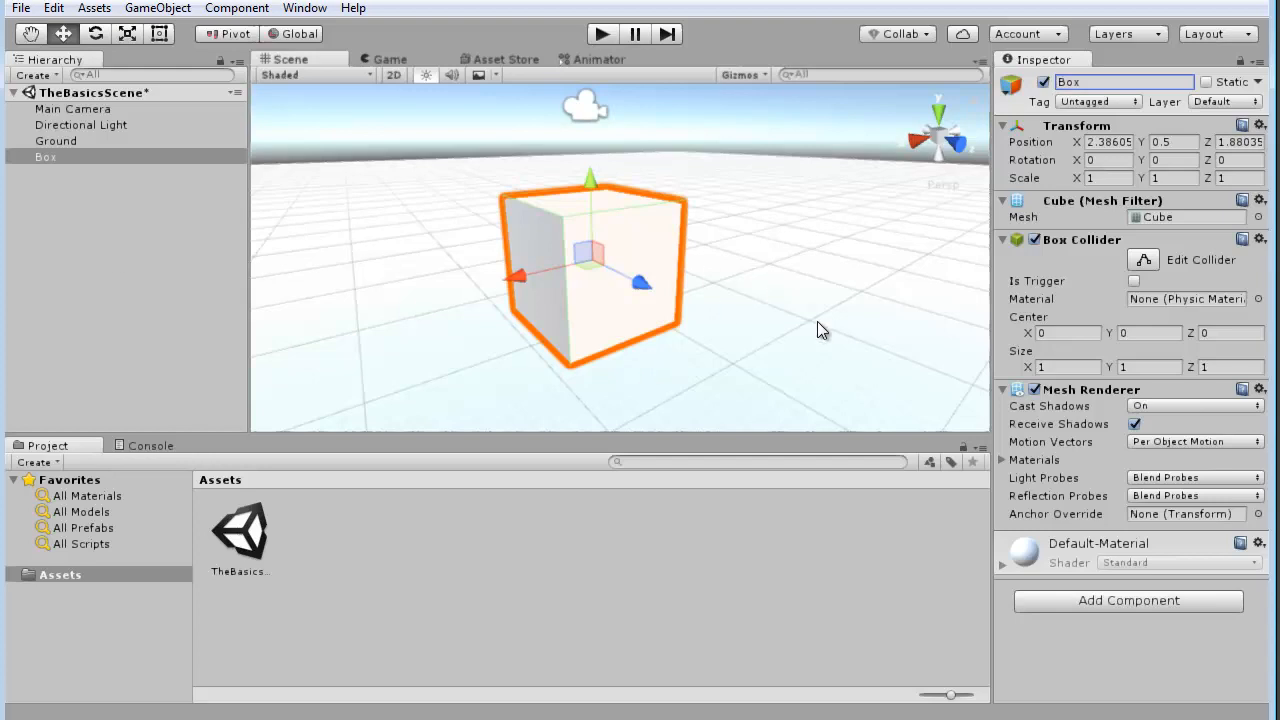
Step: Create a new folder named Materials in the project's Assets
left_click_drag(708, 314, 729, 331, "alt")
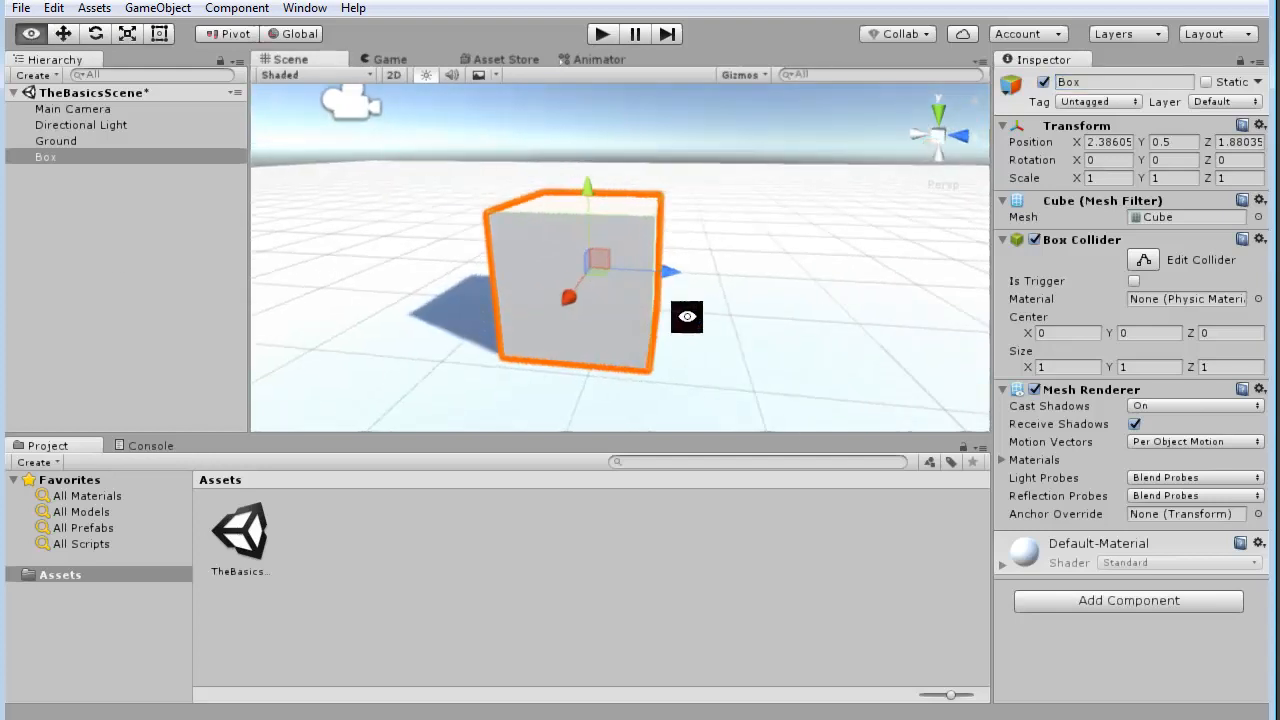
right_click_drag(729, 331, 761, 328, "alt")
left_click_drag(761, 328, 628, 314, "alt")
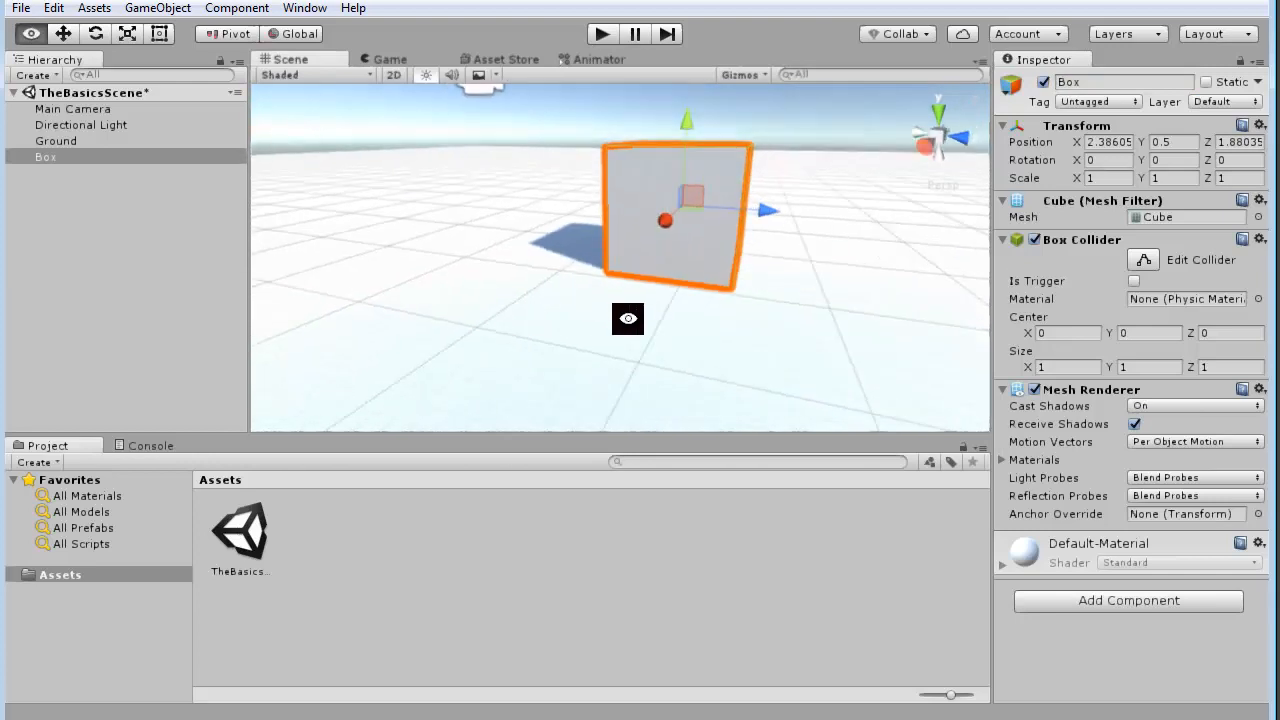
left_click(306, 548)
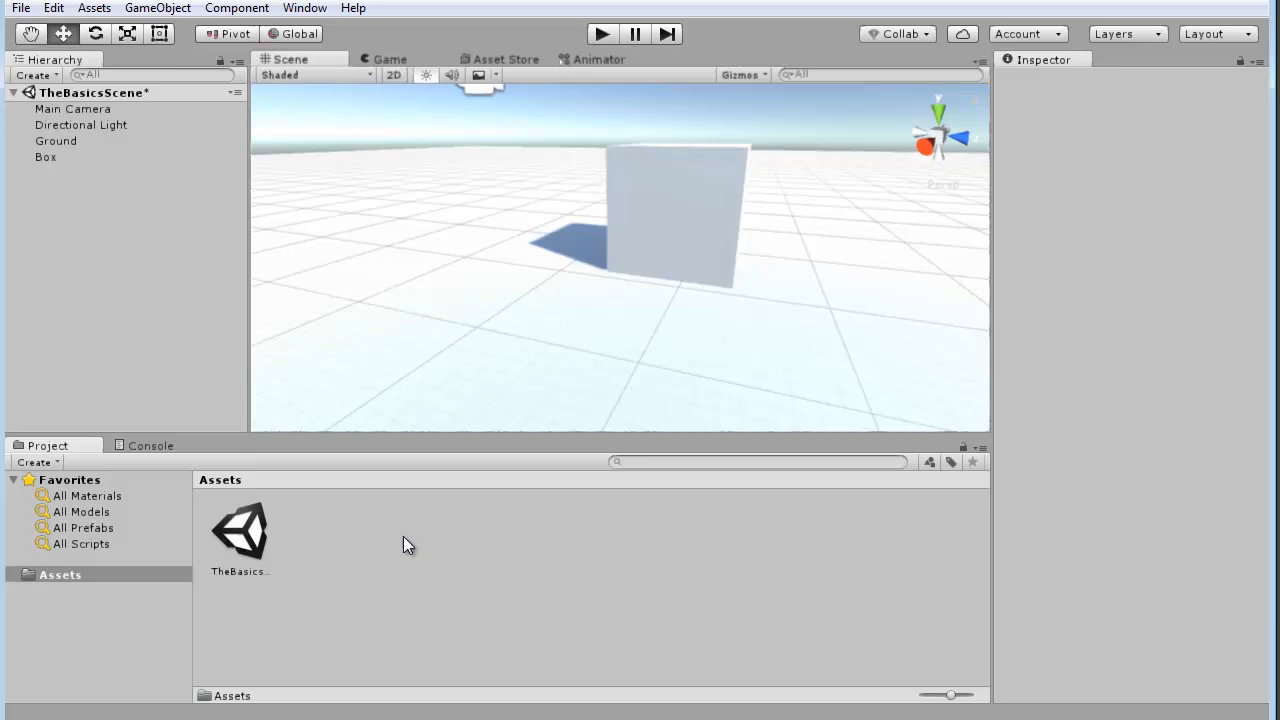
right_click(403, 536)
mouse_move(519, 166)
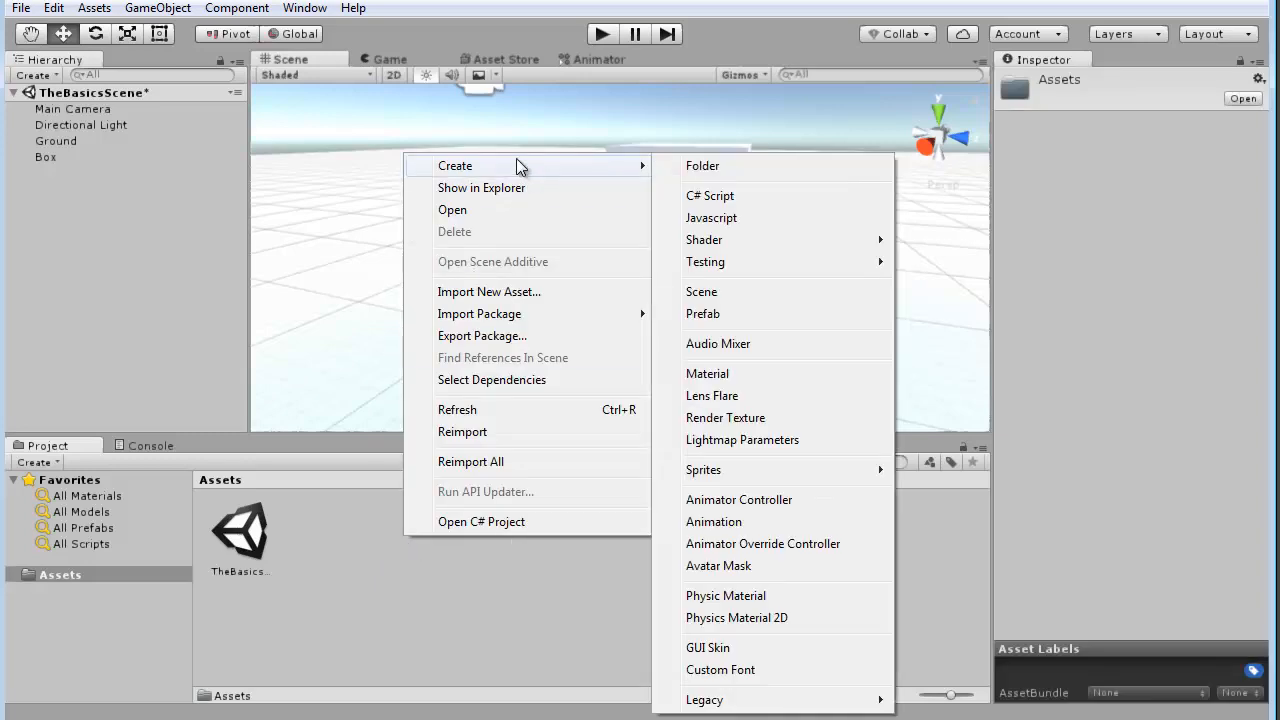
left_click(741, 166)
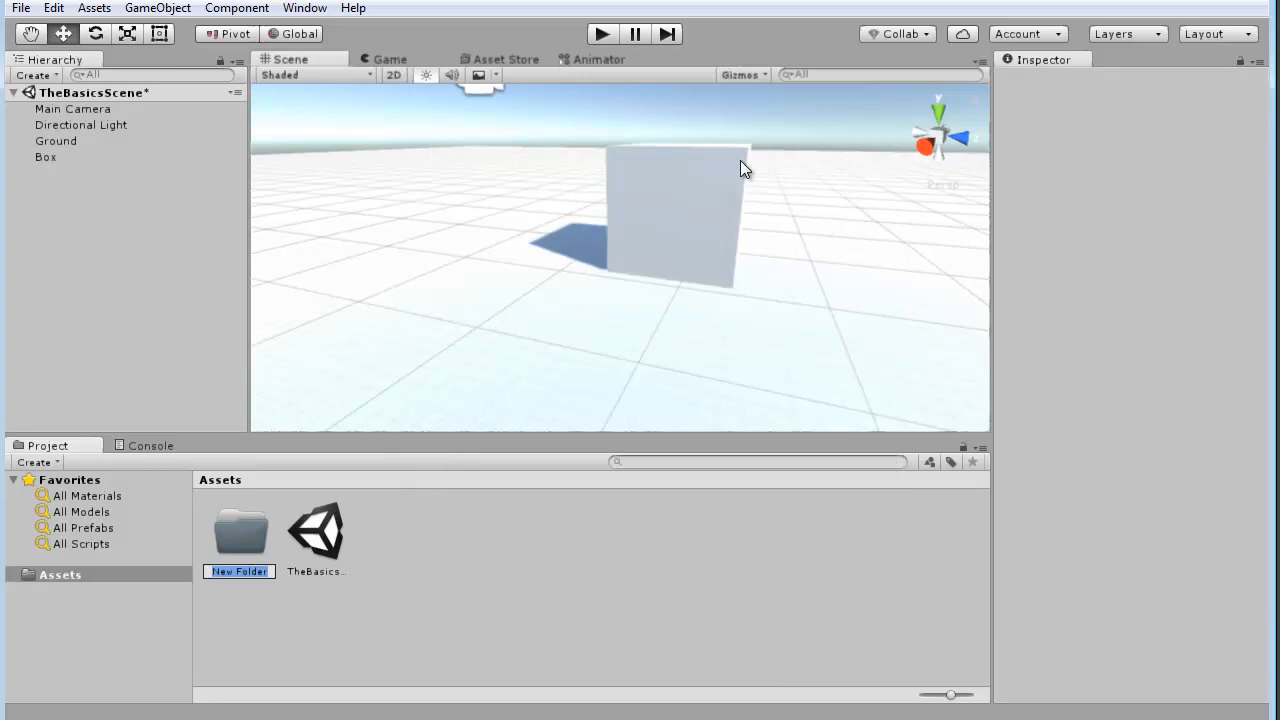
type("Materials")
key("Return")
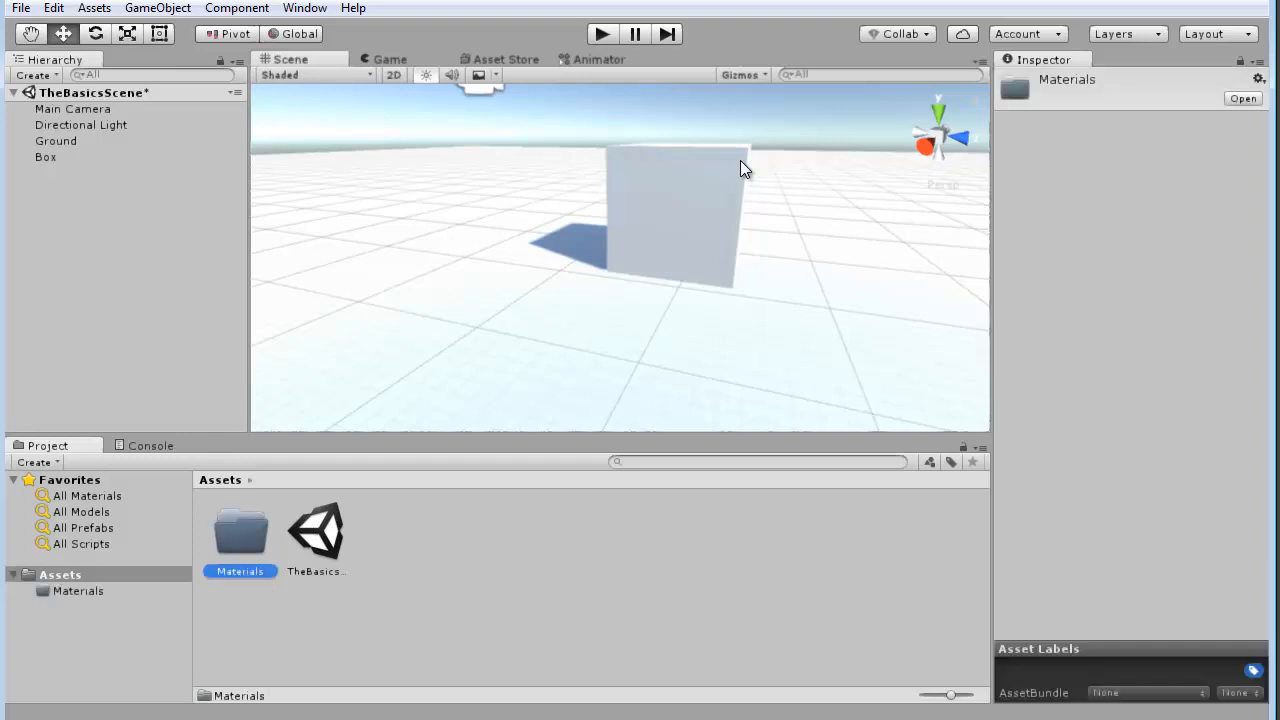
Step: Create a second folder named Textures in Assets alongside the Materials folder
right_click(504, 559)
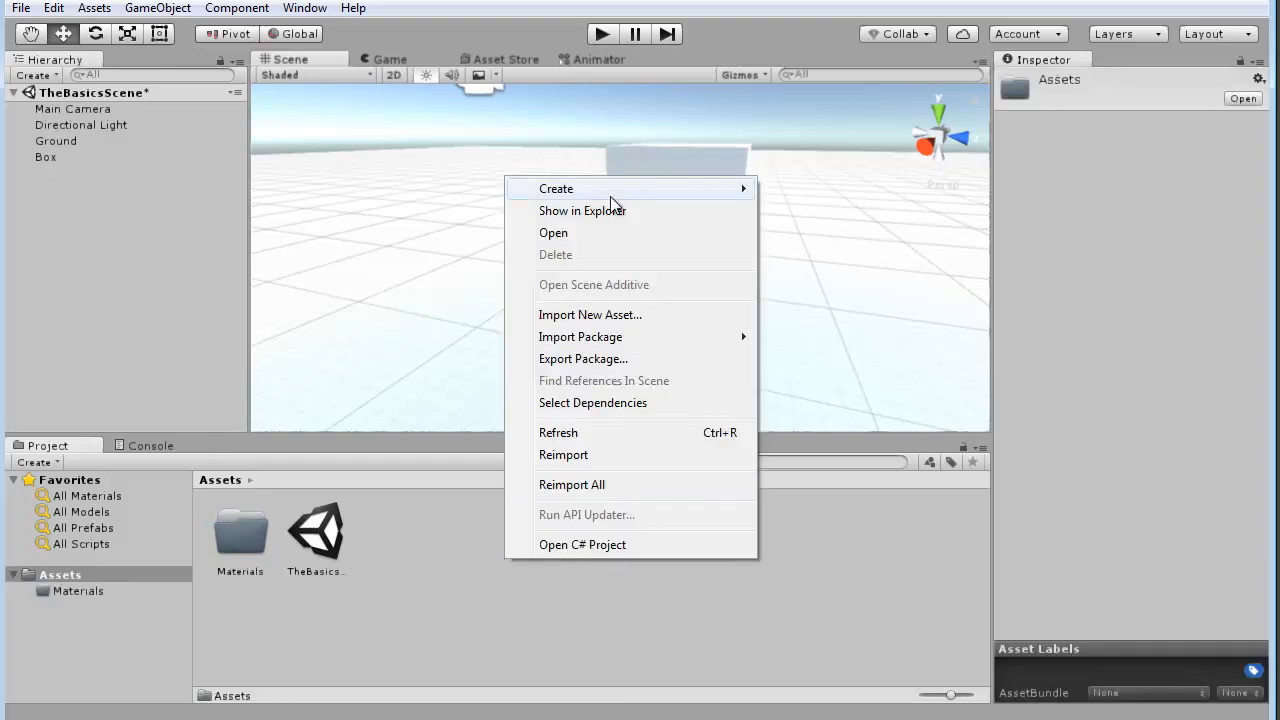
mouse_move(610, 195)
left_click(815, 190)
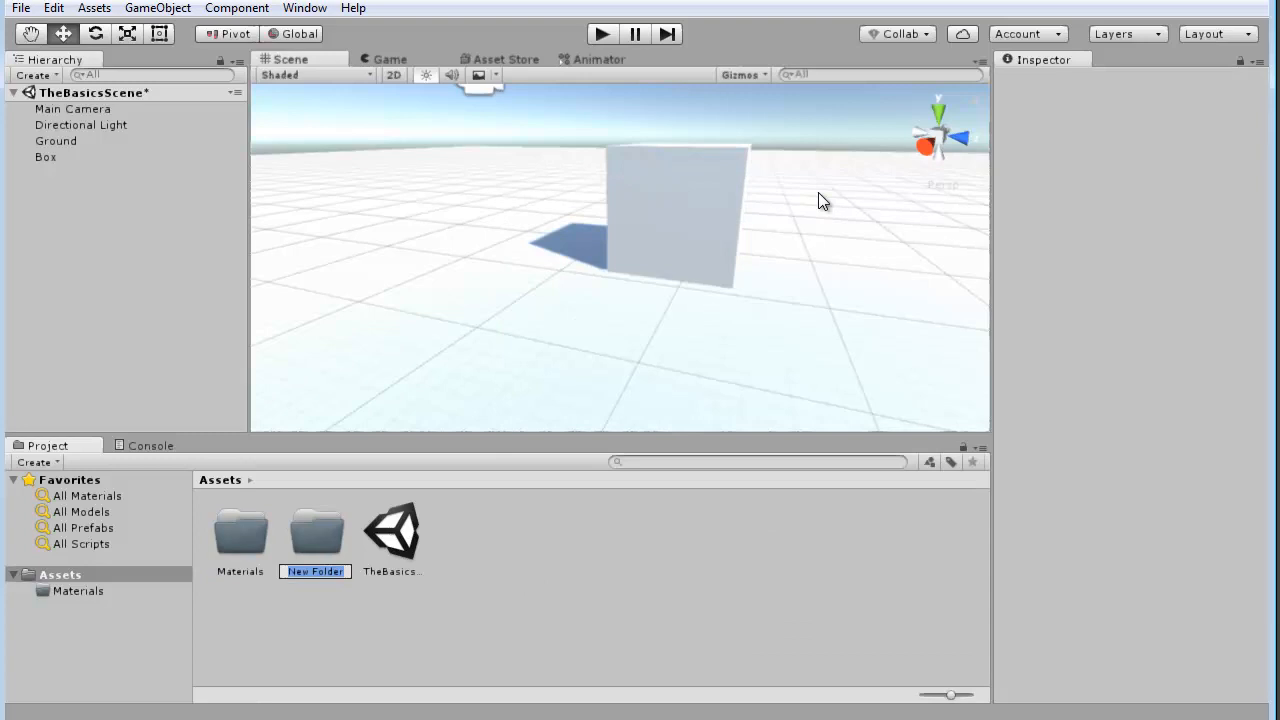
type("Textures")
key("Return")
left_click(516, 573)
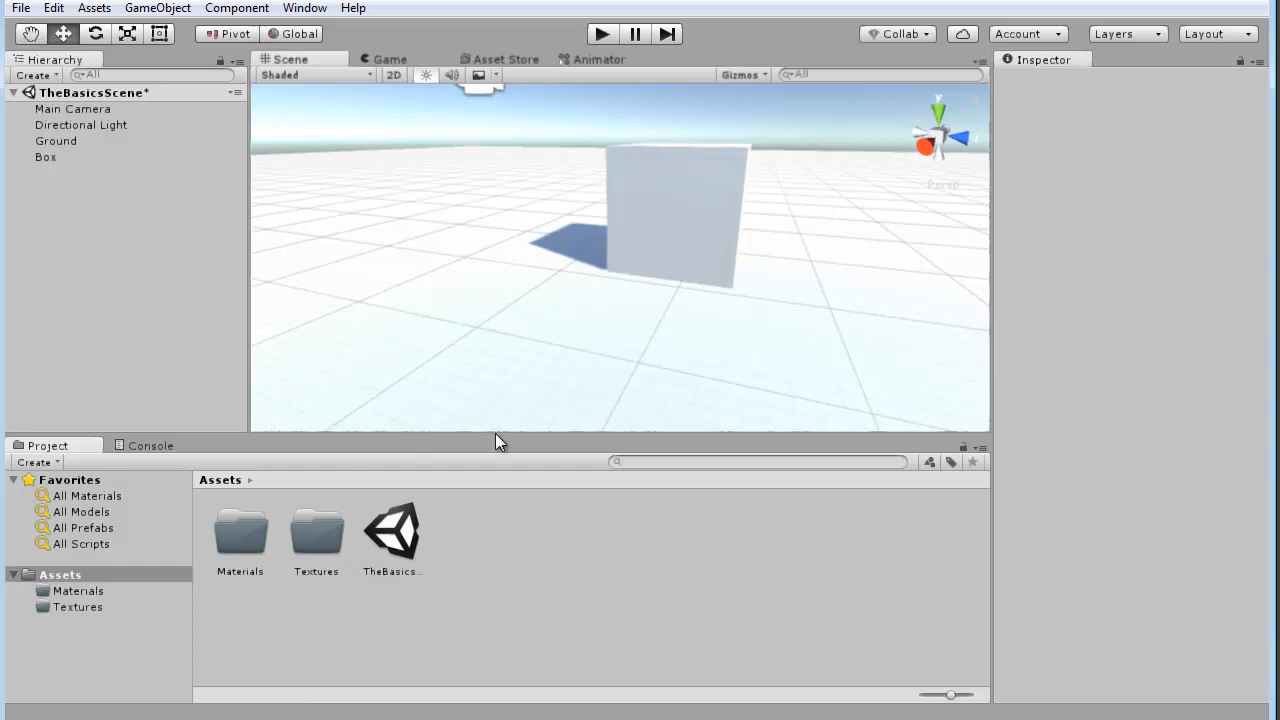
left_click(632, 248)
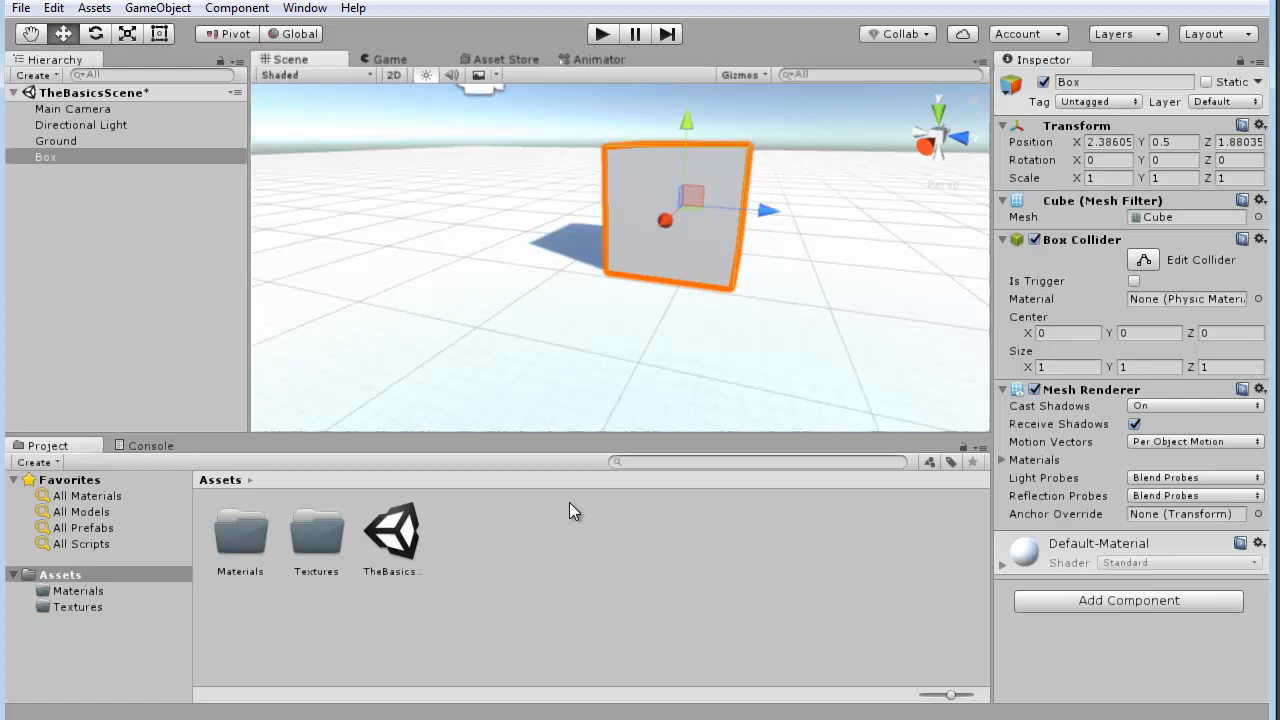
left_click(485, 214)
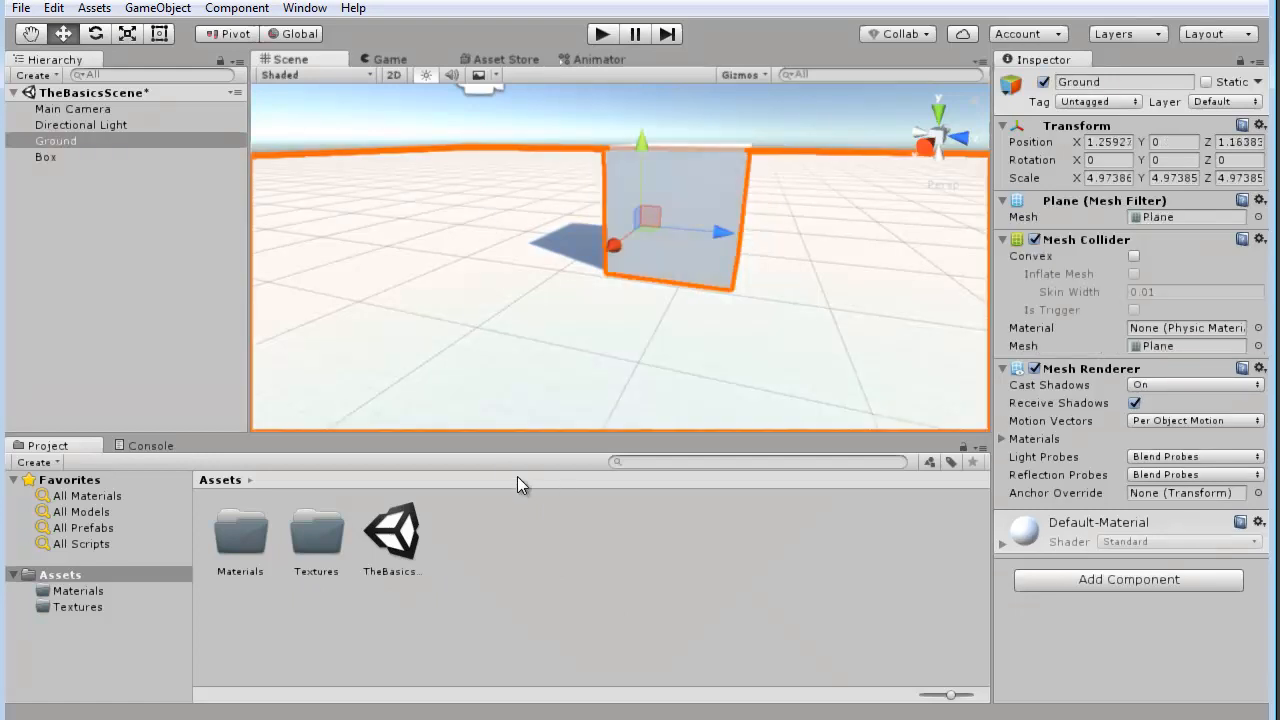
Step: Start importing a new asset into the Textures folder and browse to Metal_AdvancedFloorModularBare_PBR_Specular in Week_14_Videos
double_click(320, 532)
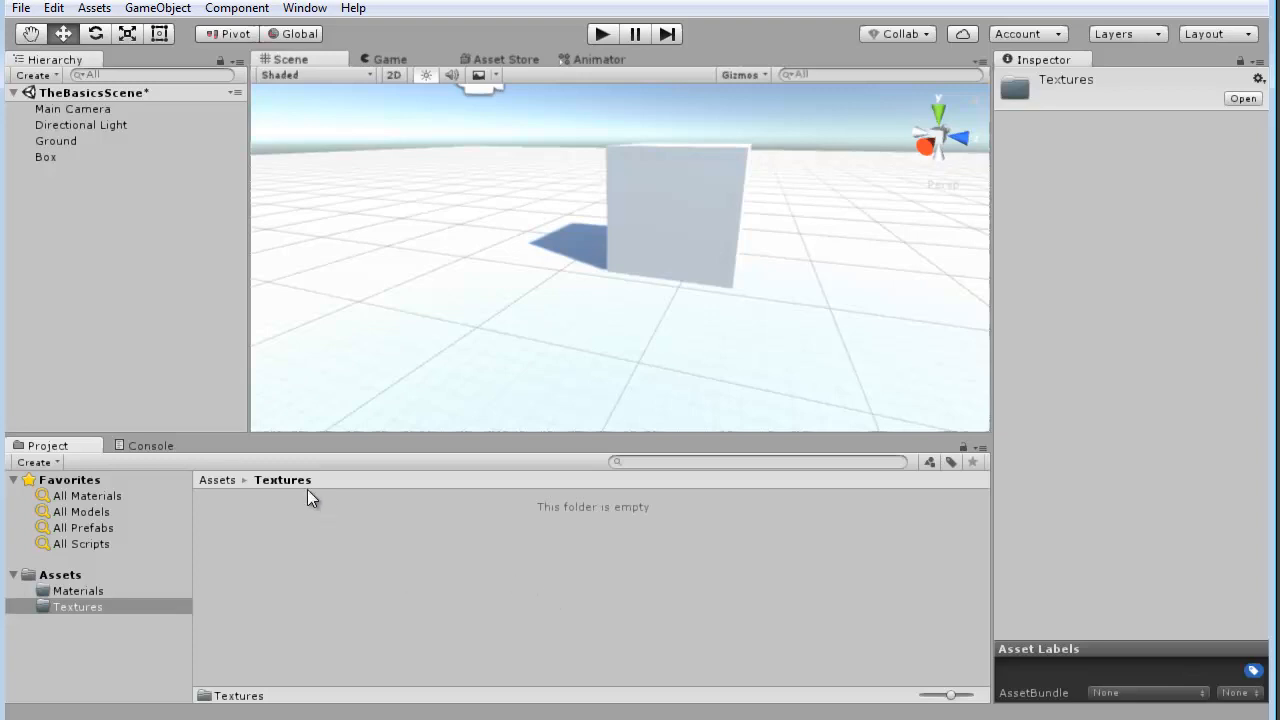
right_click(471, 582)
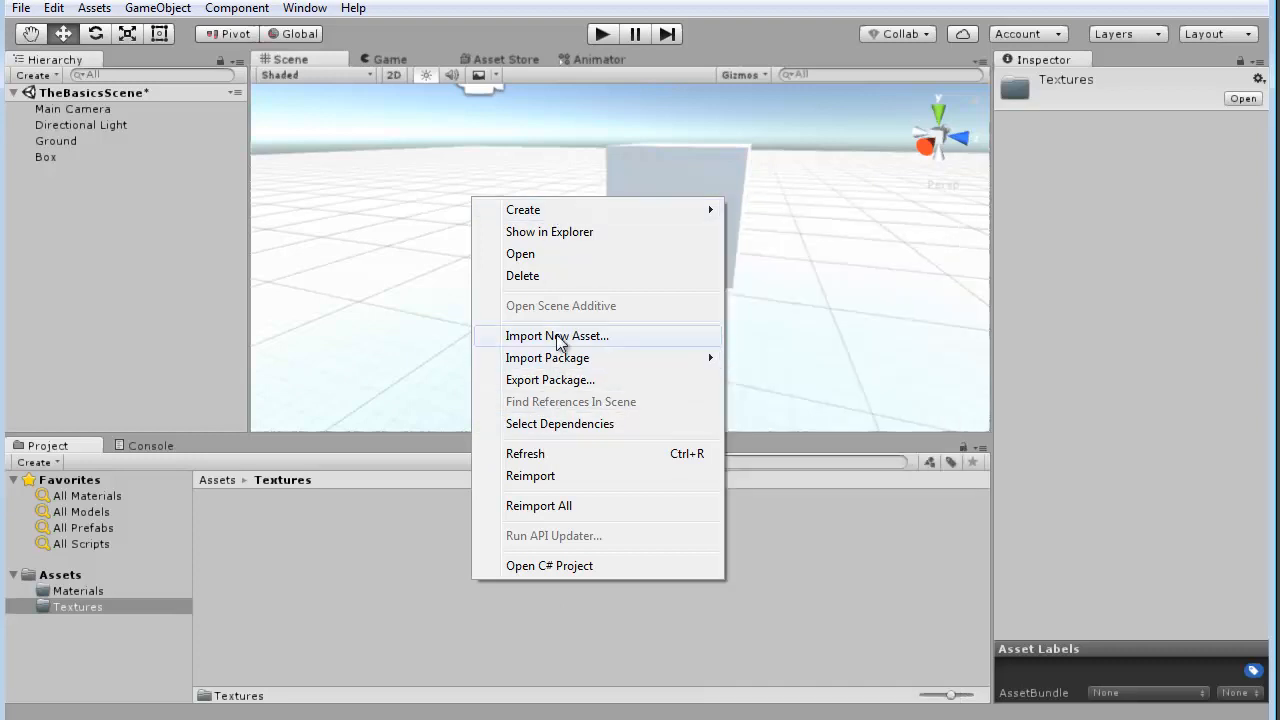
left_click(584, 338)
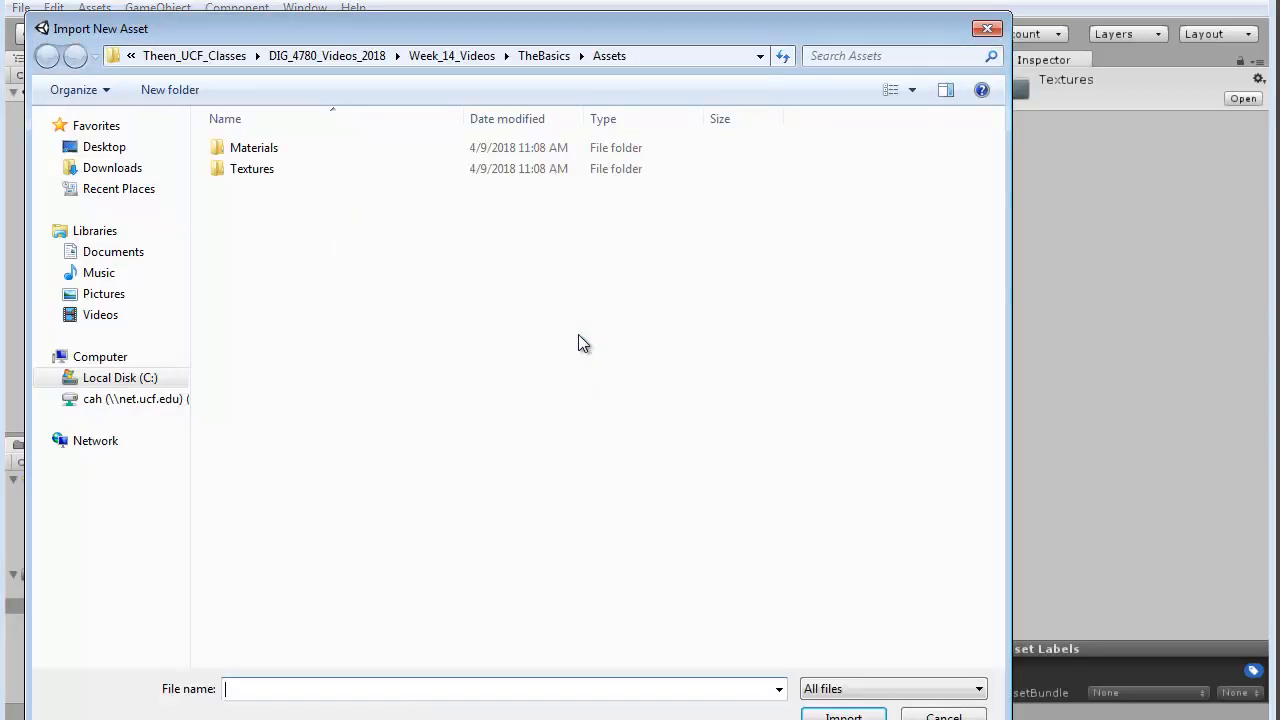
left_click_drag(526, 32, 639, 8)
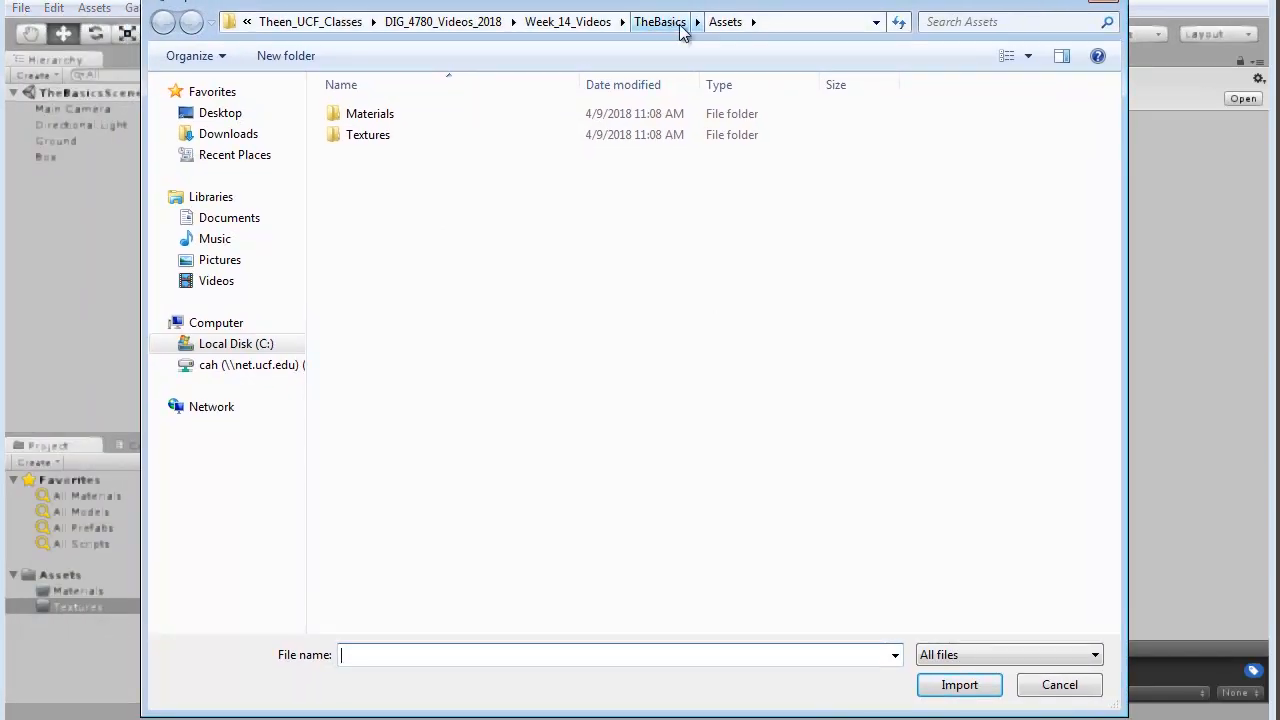
left_click(648, 26)
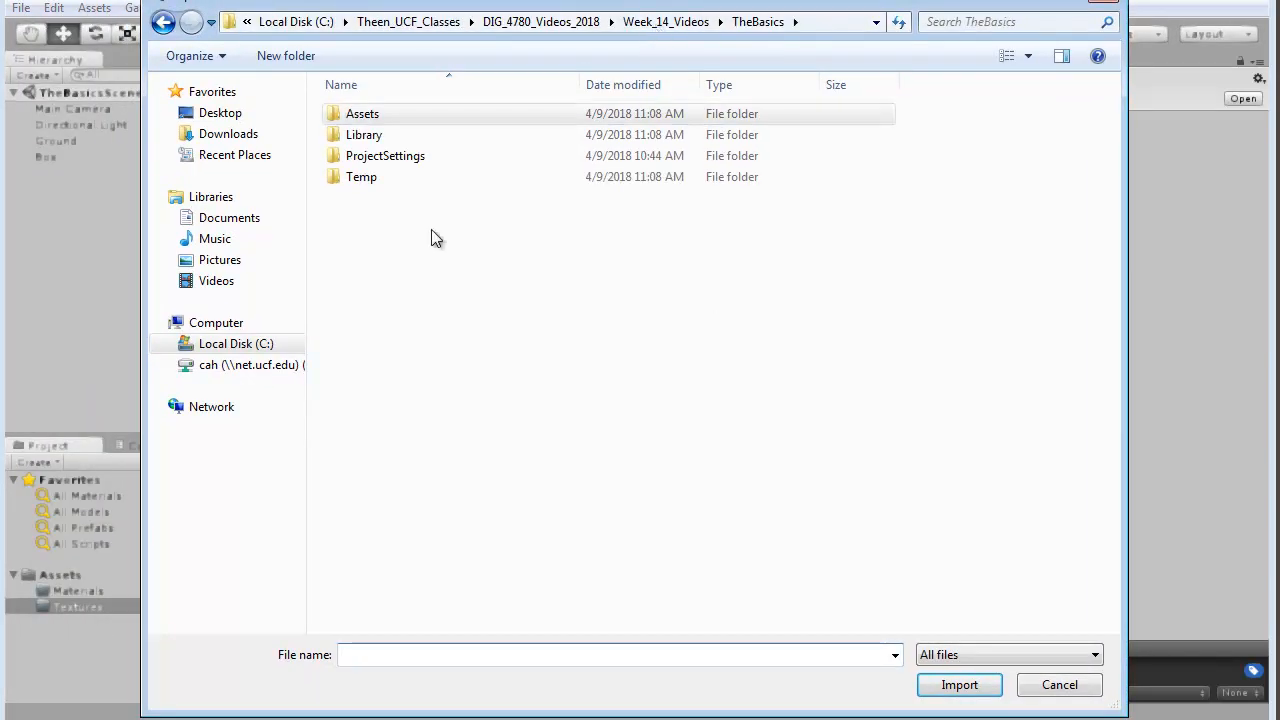
left_click(665, 21)
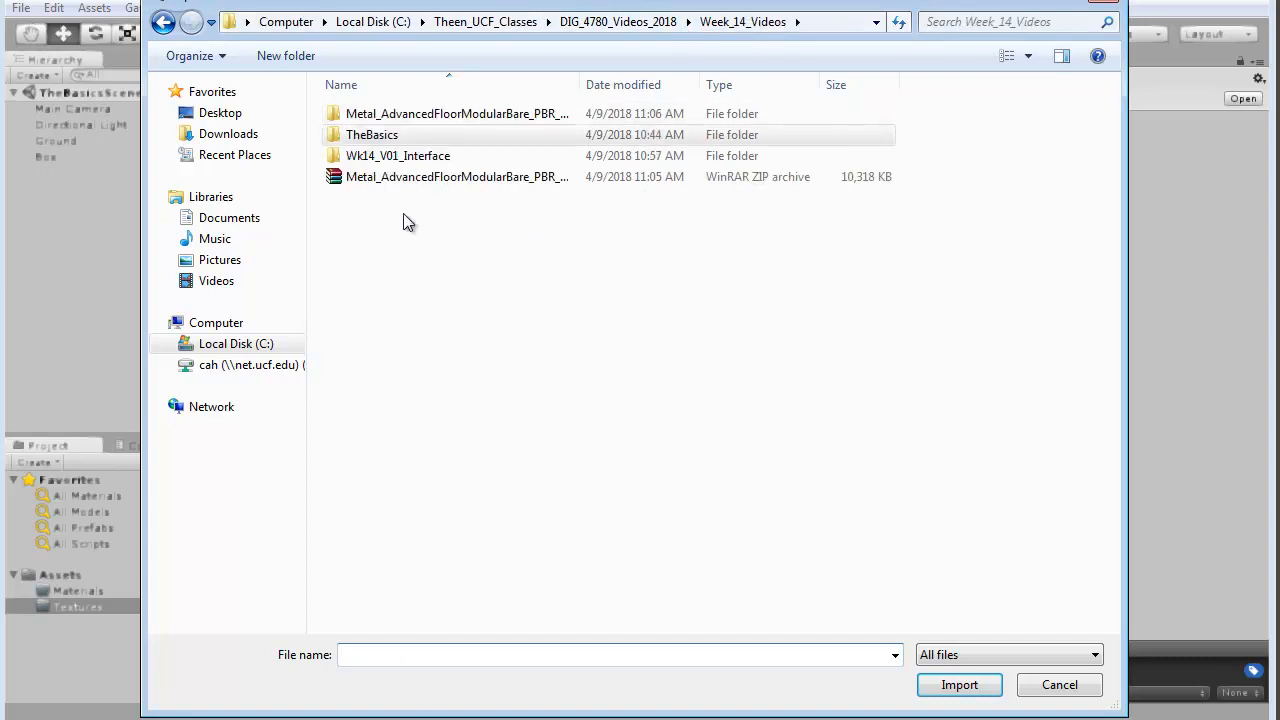
double_click(337, 115)
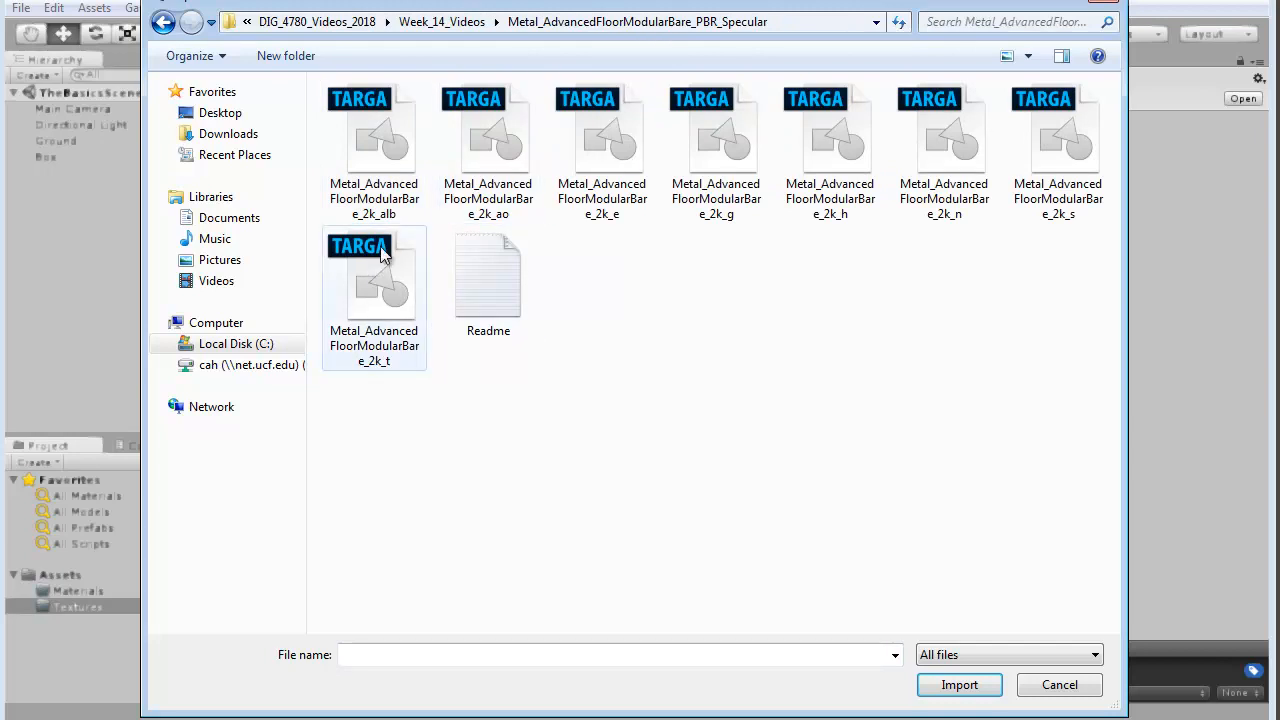
Step: Import the Metal_AdvancedFloorModularBare_2k_alb texture and review its import settings
left_click(384, 209)
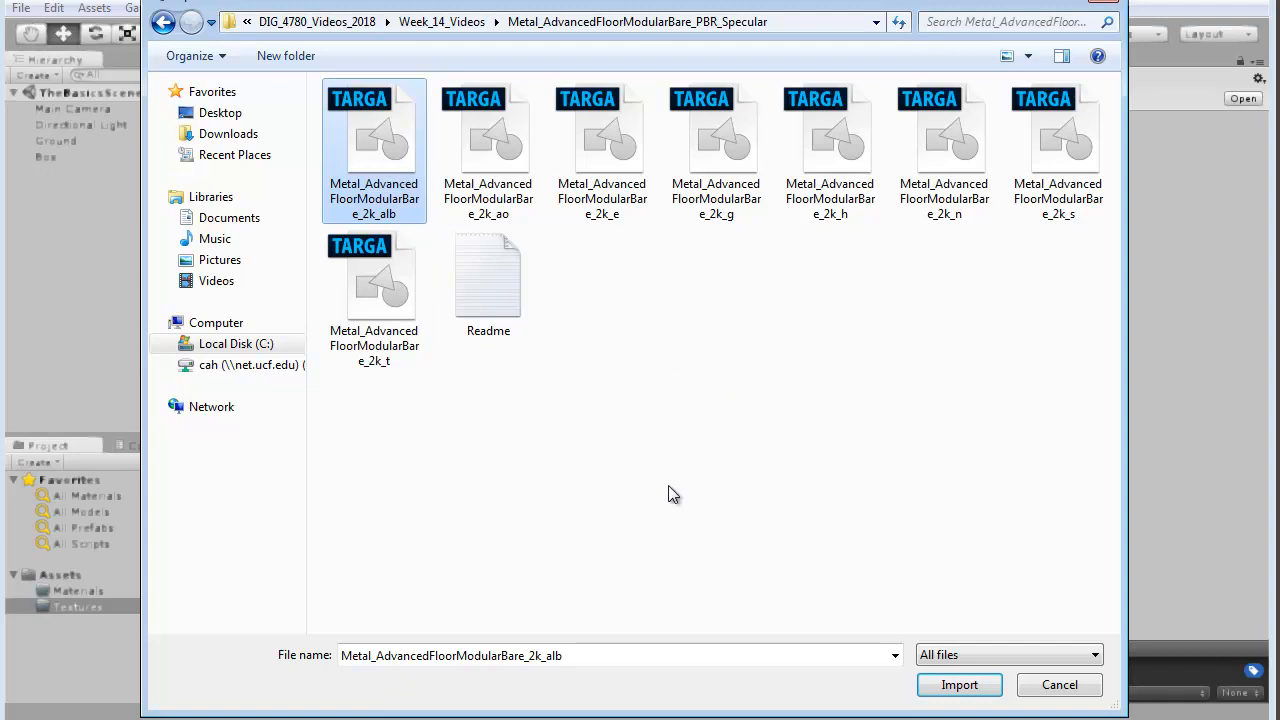
left_click(962, 684)
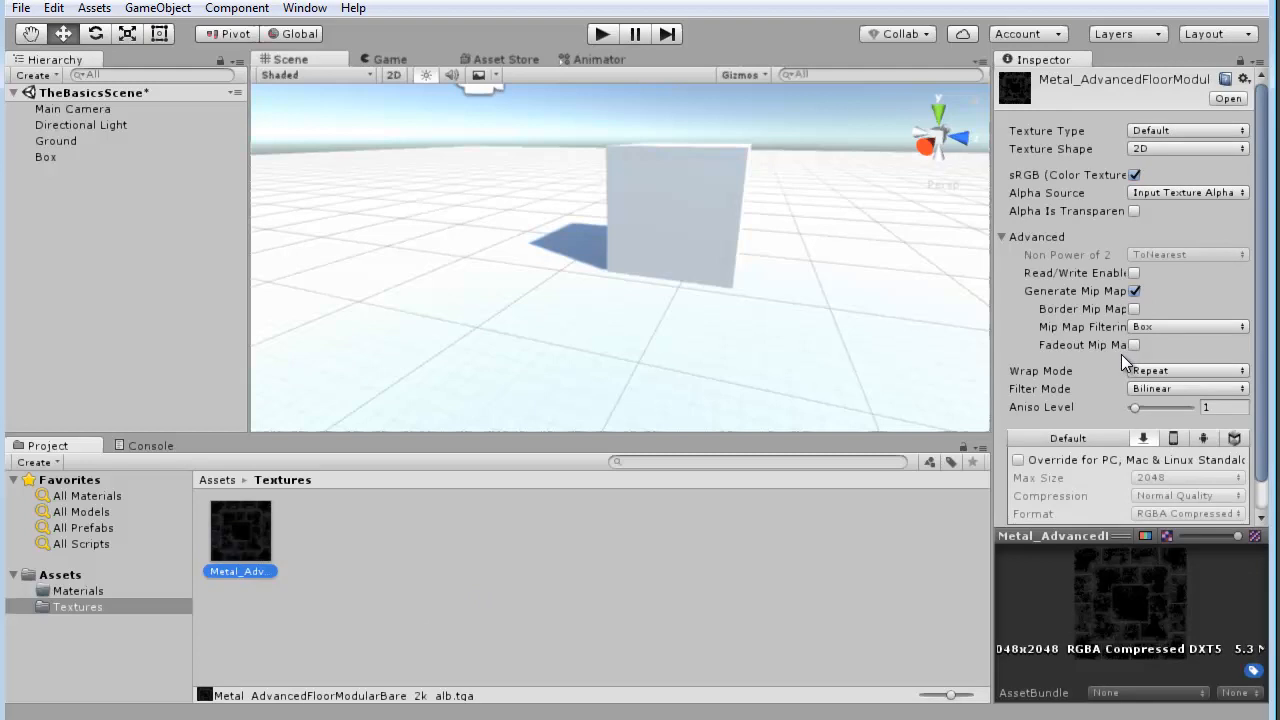
scroll(1123, 352, "down", 1)
scroll(1125, 352, "up", 1)
left_click(629, 505)
left_click(263, 556)
Step: Create a new material named Floor_mat in the Materials folder
left_click(216, 480)
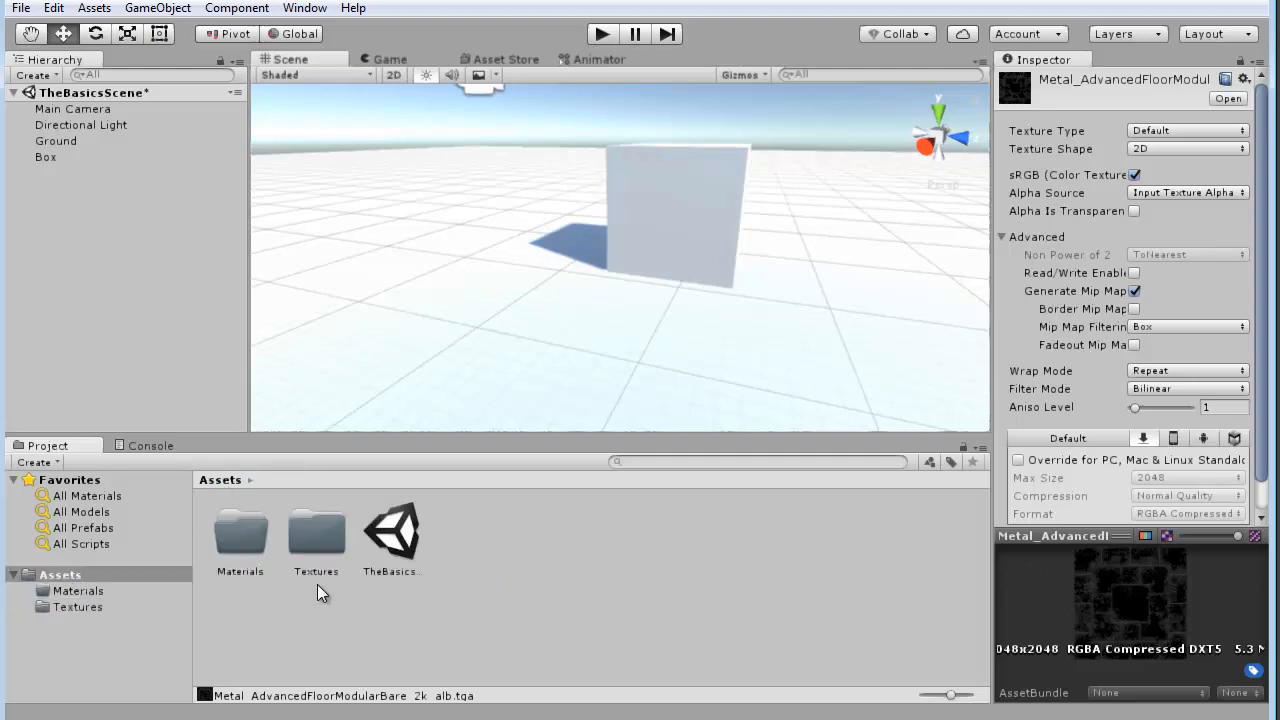
double_click(237, 536)
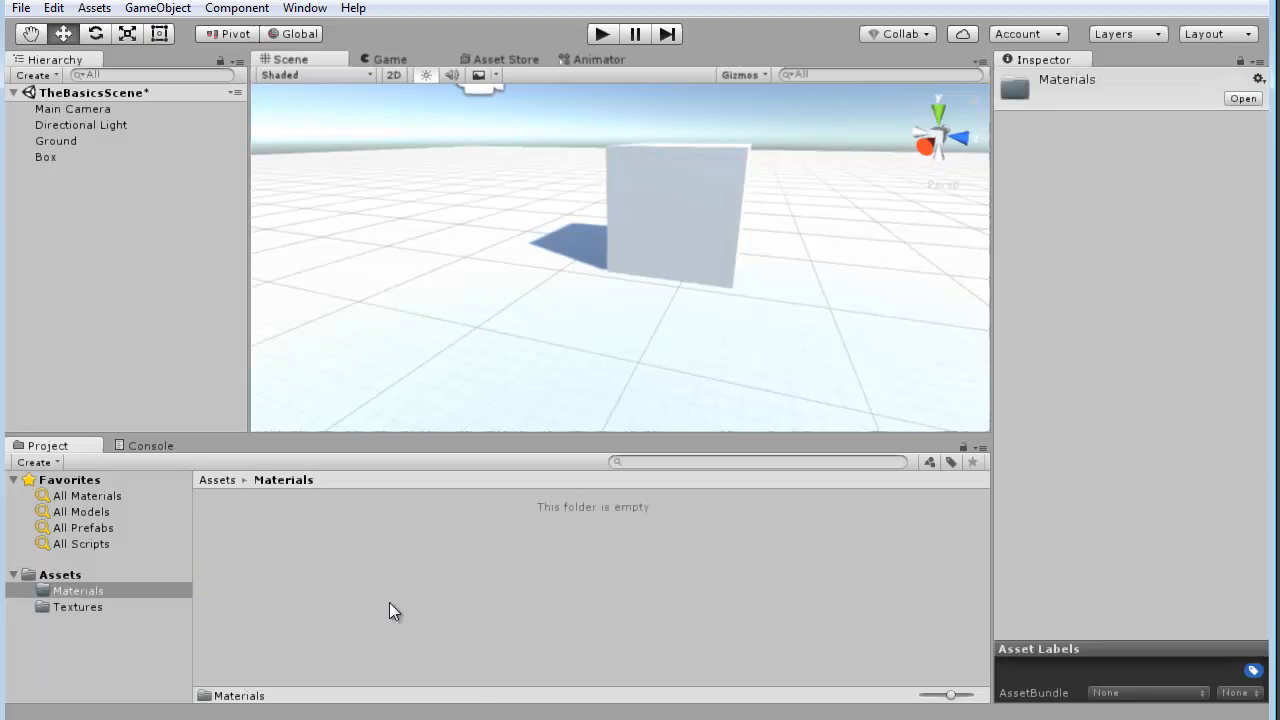
right_click(441, 549)
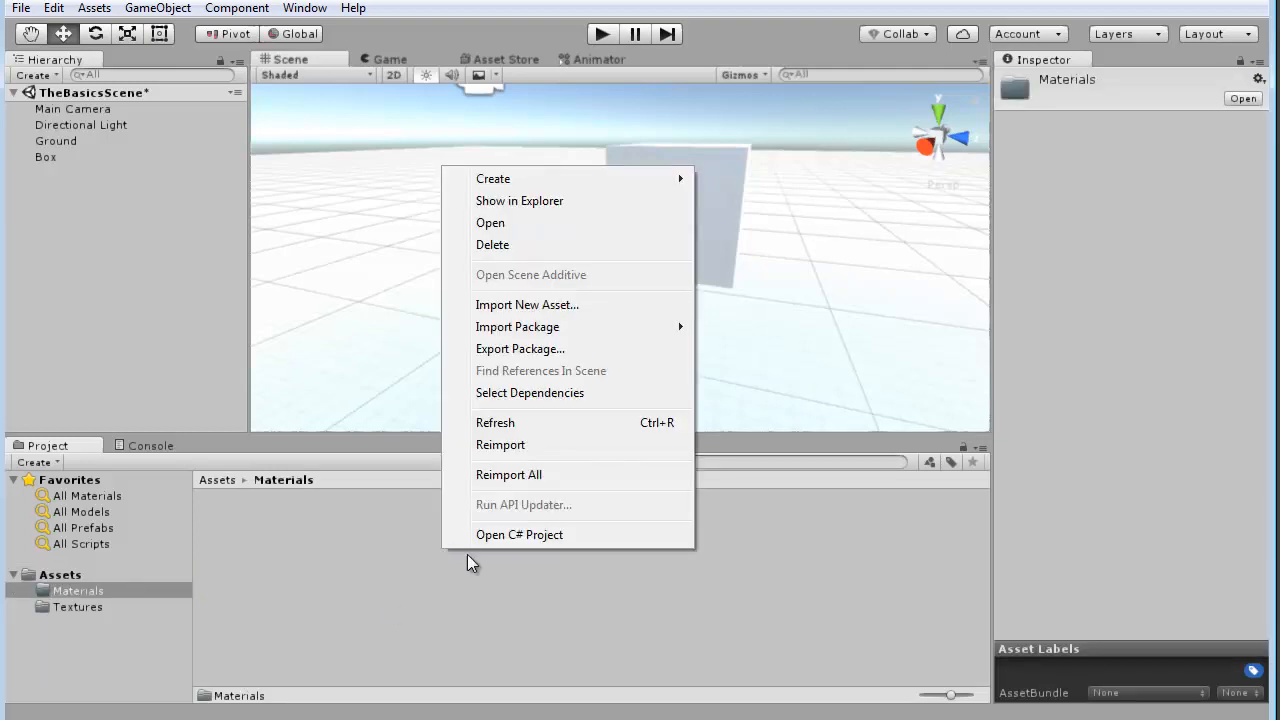
mouse_move(538, 176)
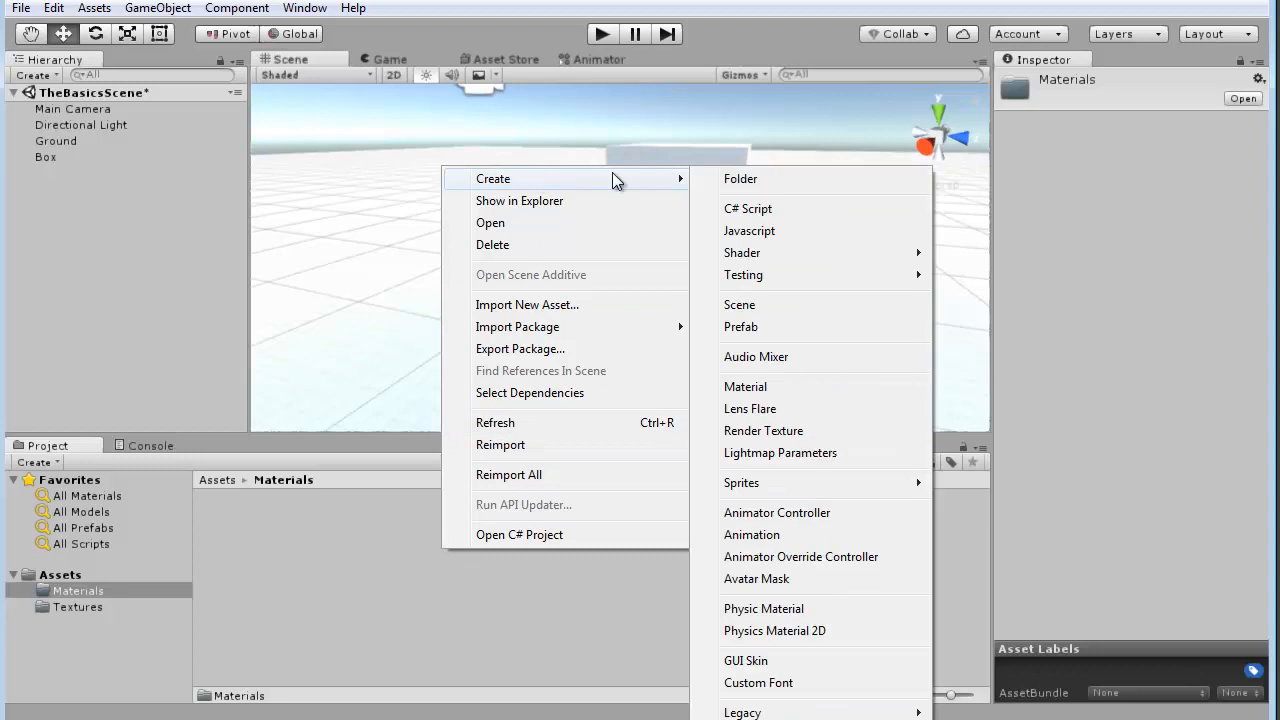
left_click(752, 389)
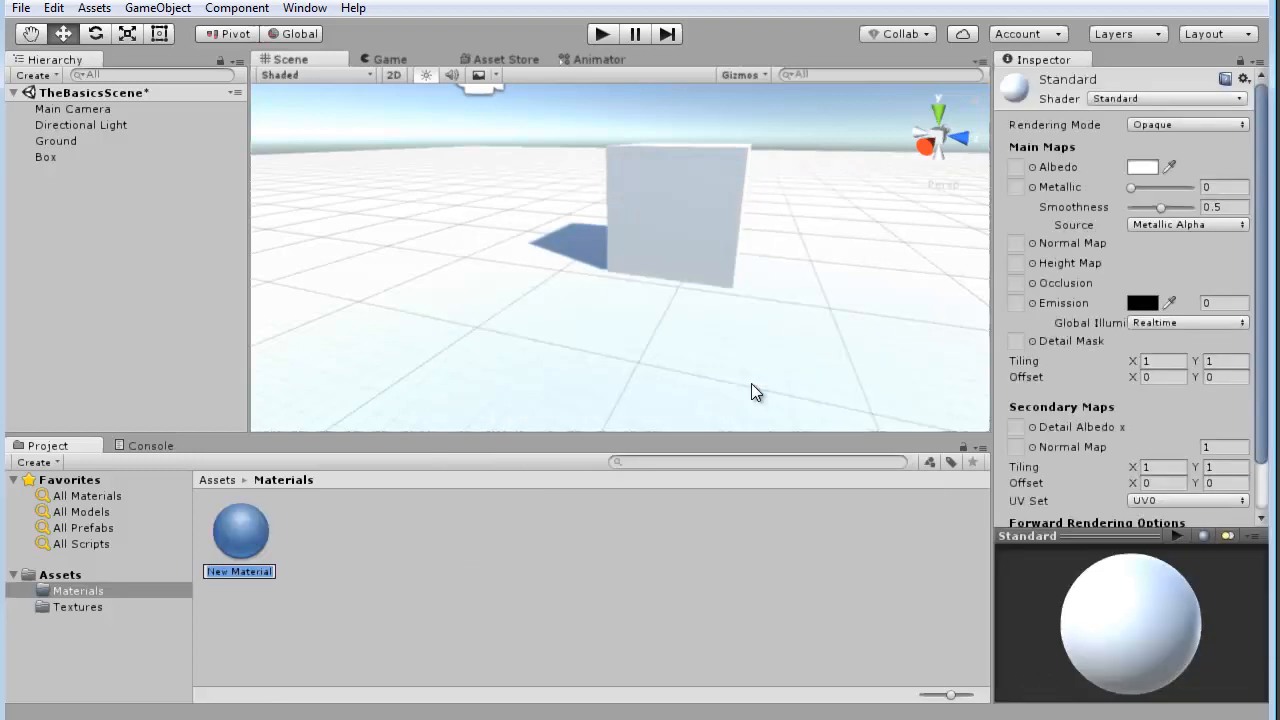
type("Floor_mat")
key("Return")
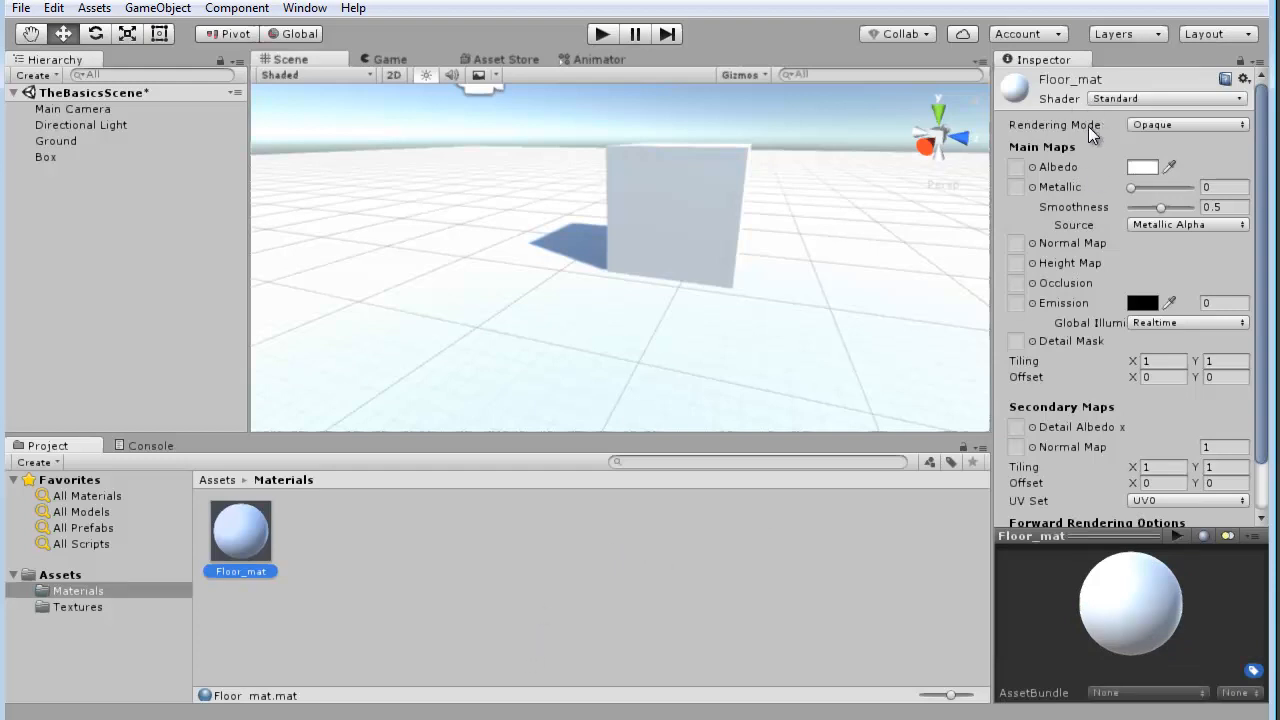
Step: Assign the Metal_AdvancedFloorModularBare_2k_alb texture to the Albedo map of Floor_mat
left_click(1033, 167)
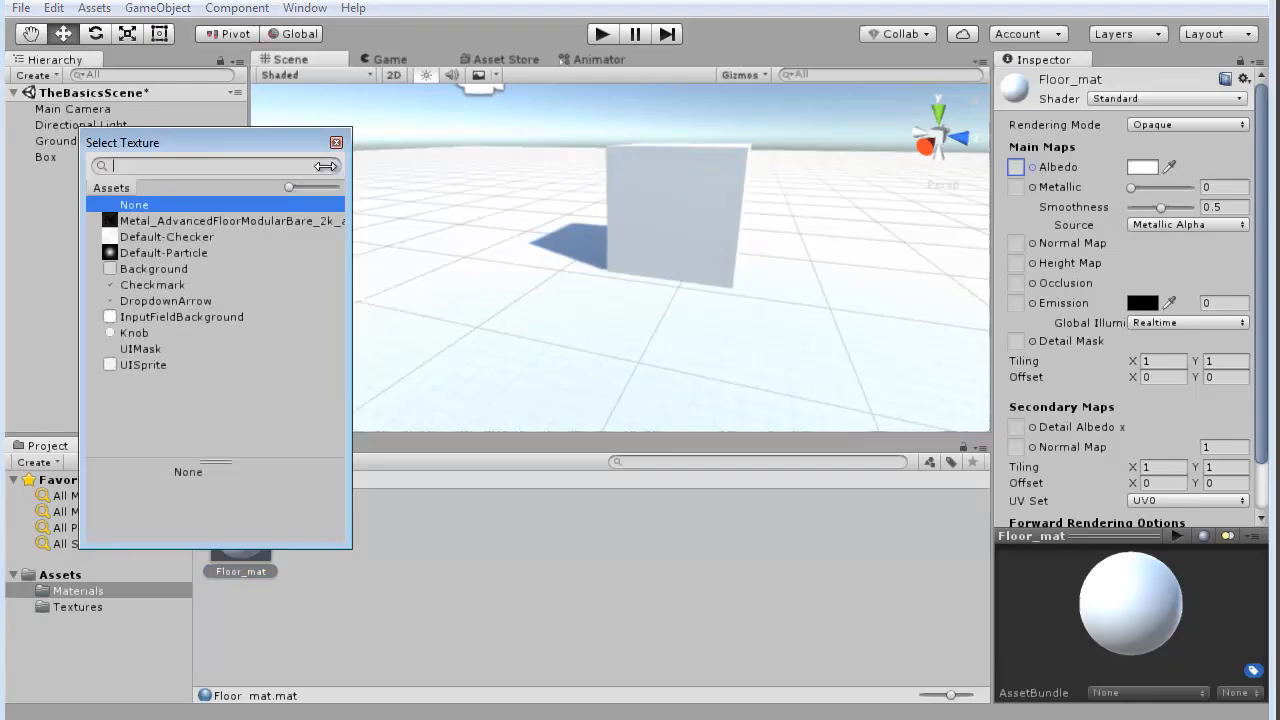
left_click_drag(248, 145, 747, 136)
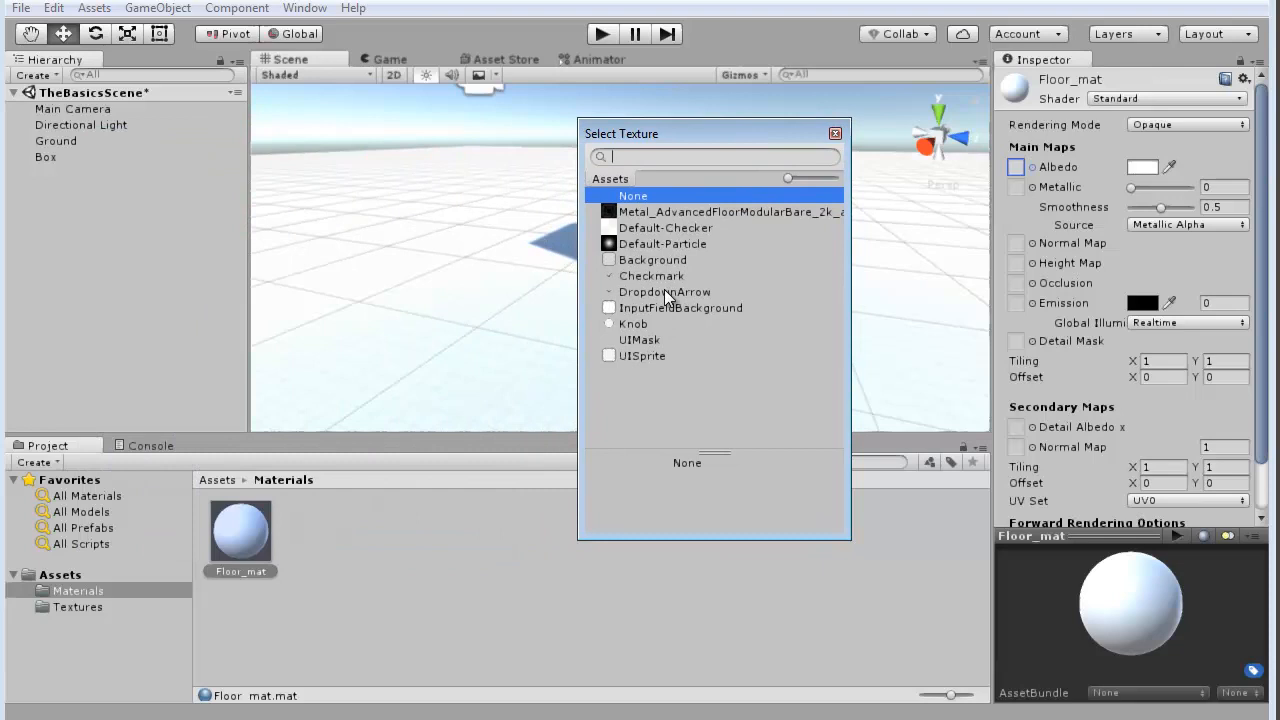
left_click(672, 212)
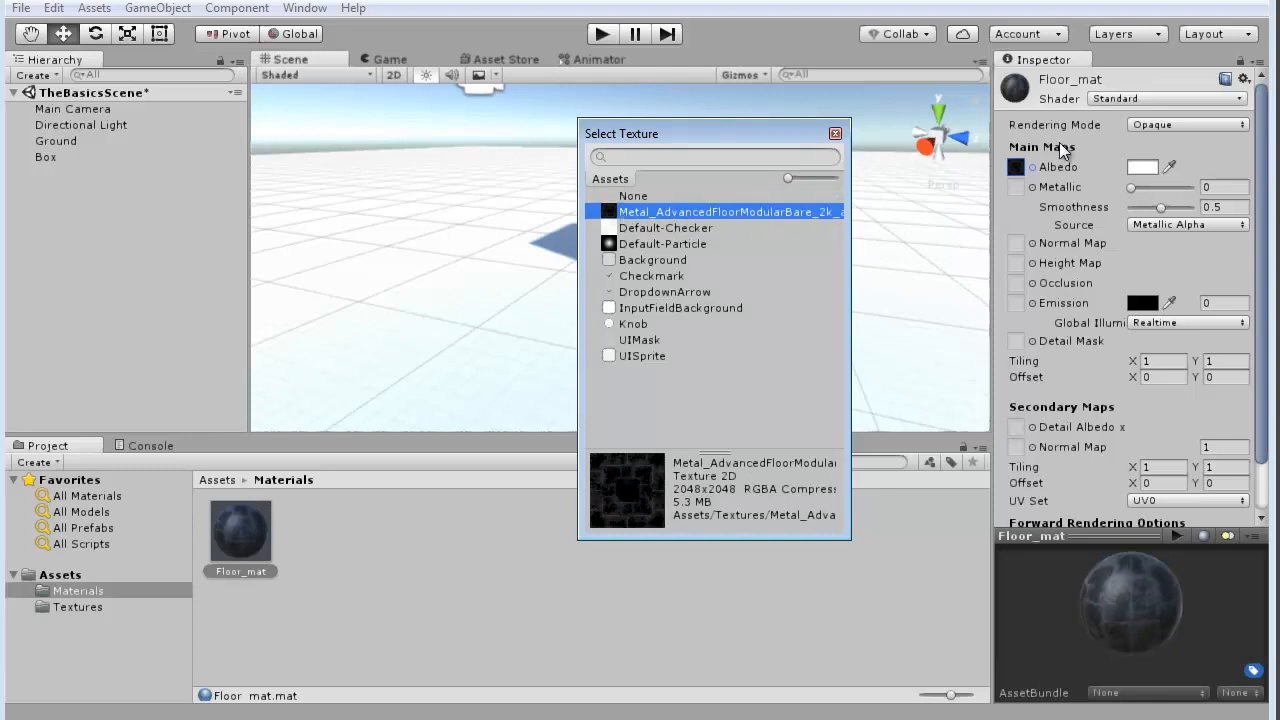
left_click(835, 133)
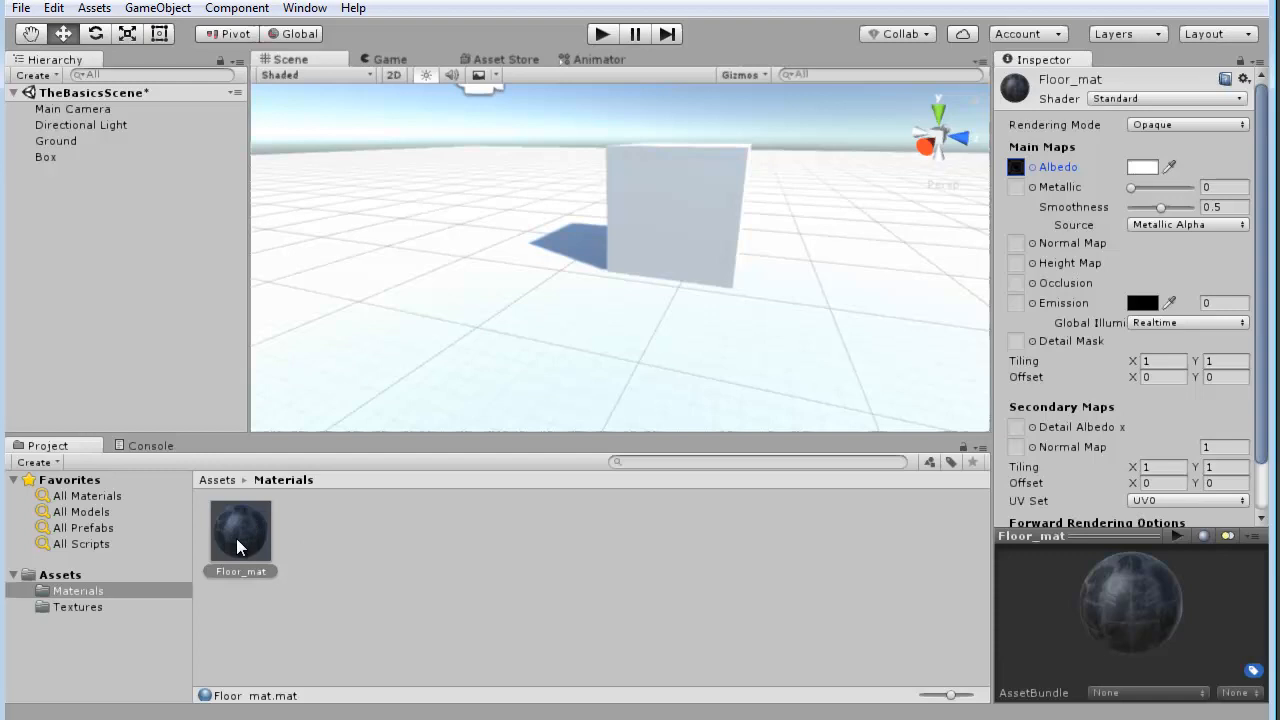
Step: Apply Floor_mat to the ground plane in the scene and check how the texture covers it
left_click_drag(226, 540, 436, 358)
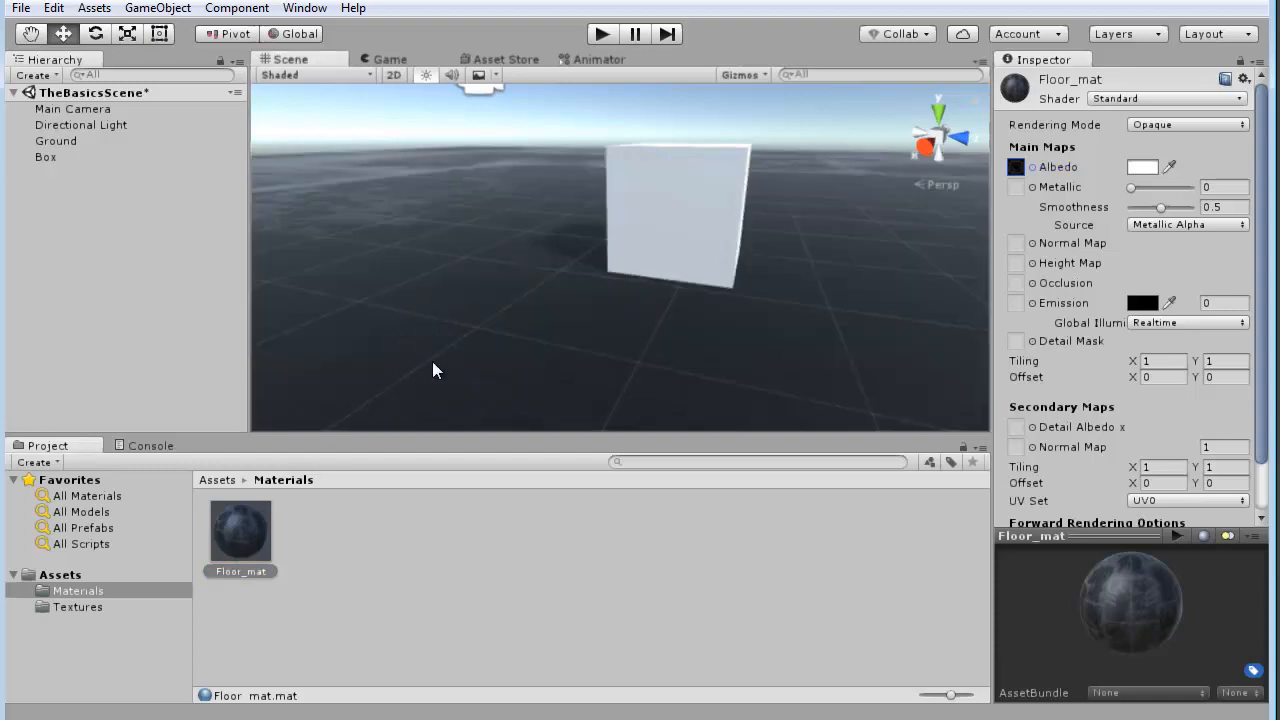
right_click_drag(774, 337, 557, 300, "alt")
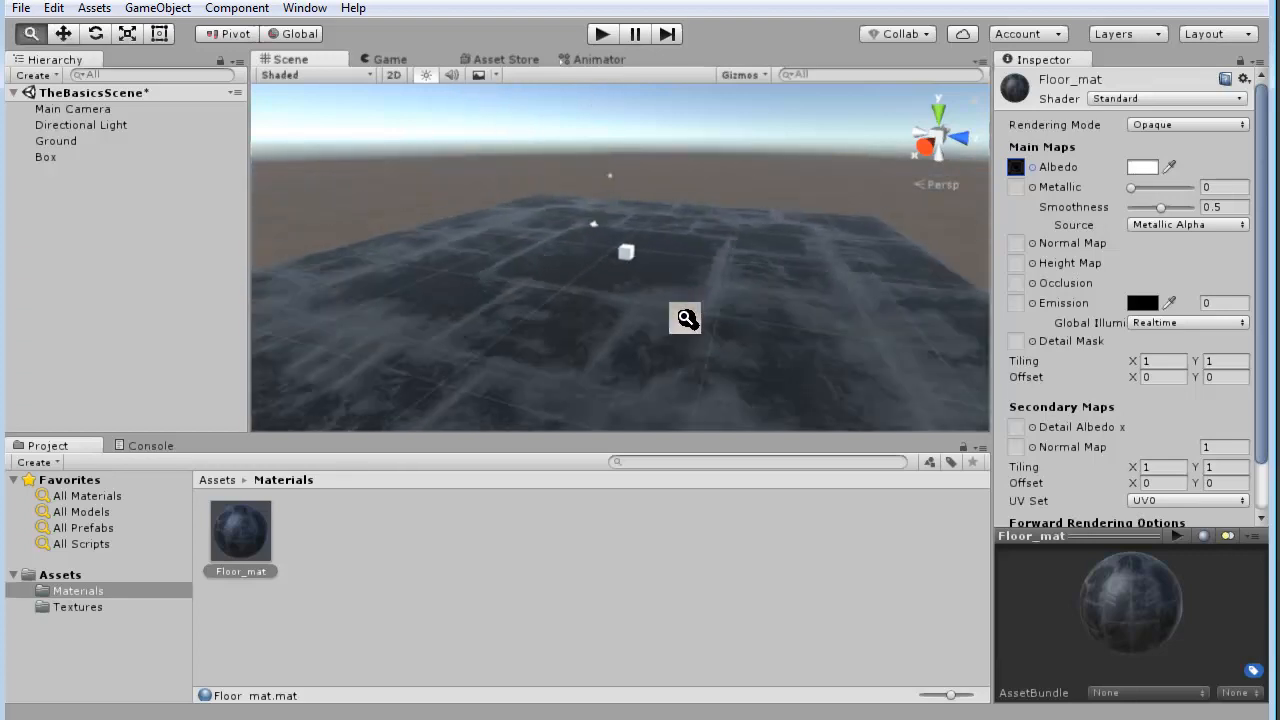
left_click_drag(557, 300, 634, 371, "alt")
right_click_drag(570, 337, 800, 345, "alt")
left_click_drag(799, 345, 529, 349, "alt")
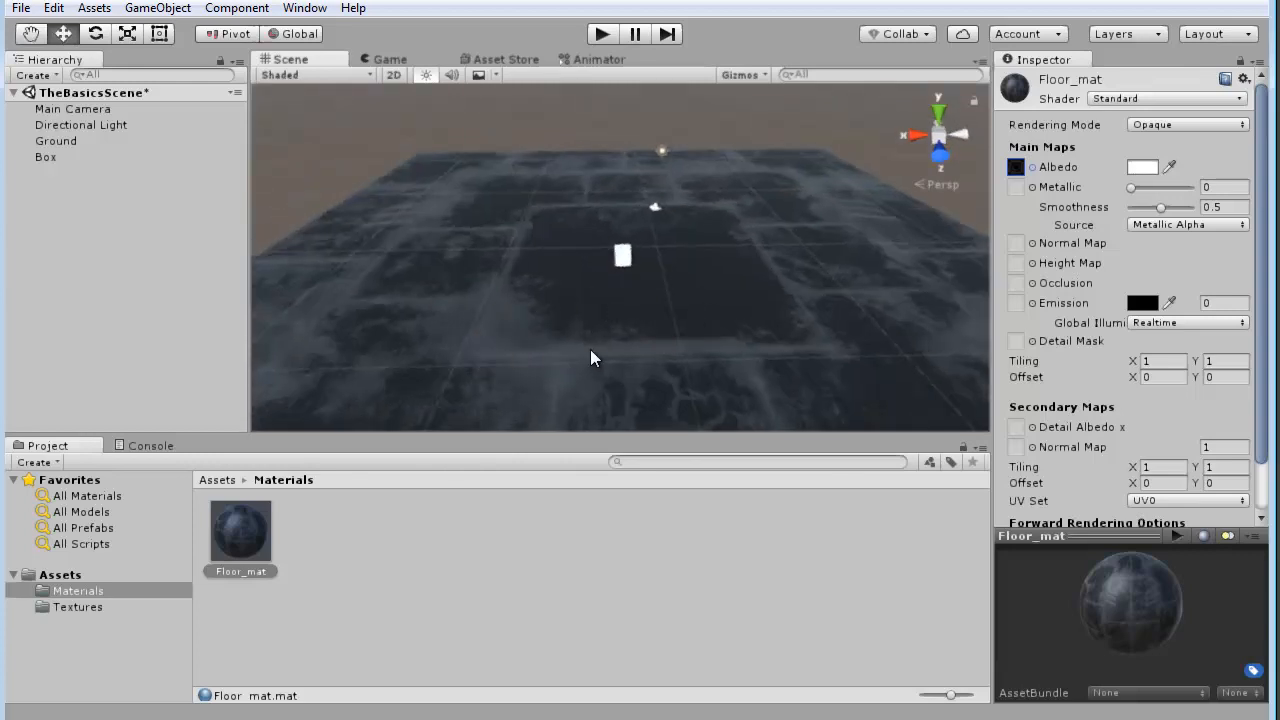
left_click_drag(518, 310, 826, 303, "alt")
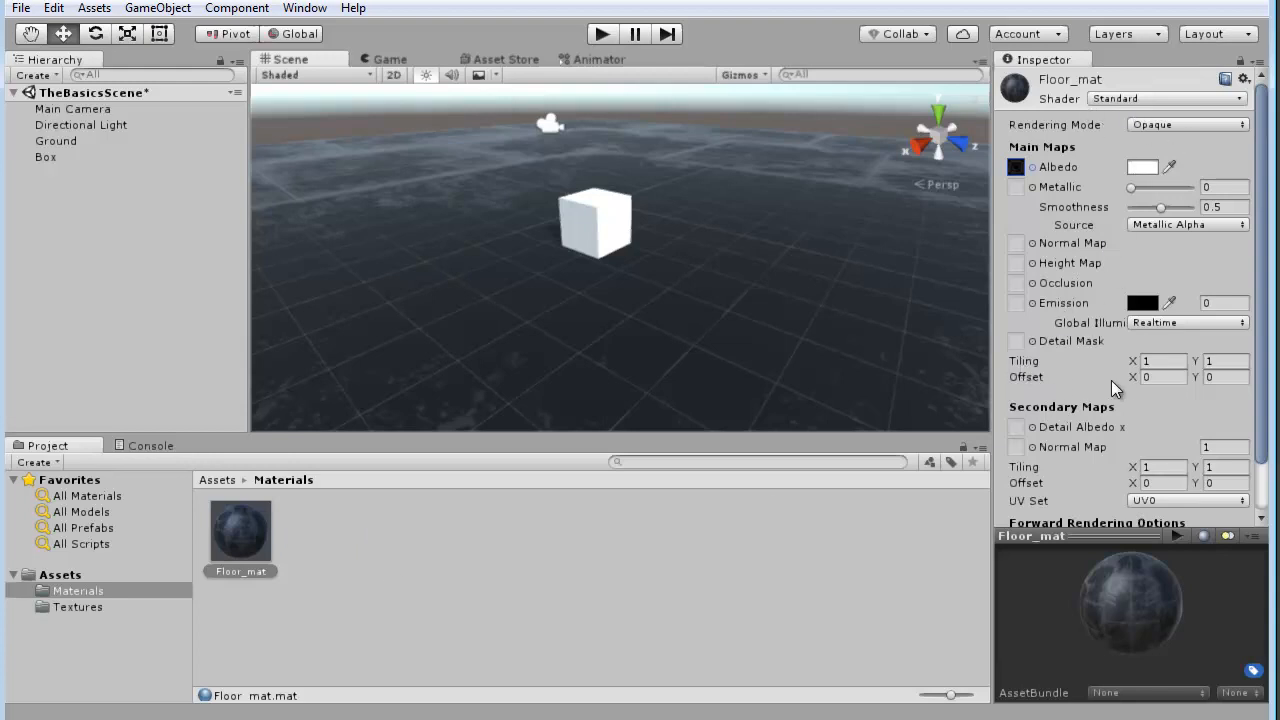
Step: Set the main maps tiling of Floor_mat to 20 in X and 20 in Y
scroll(1125, 377, "down", 3)
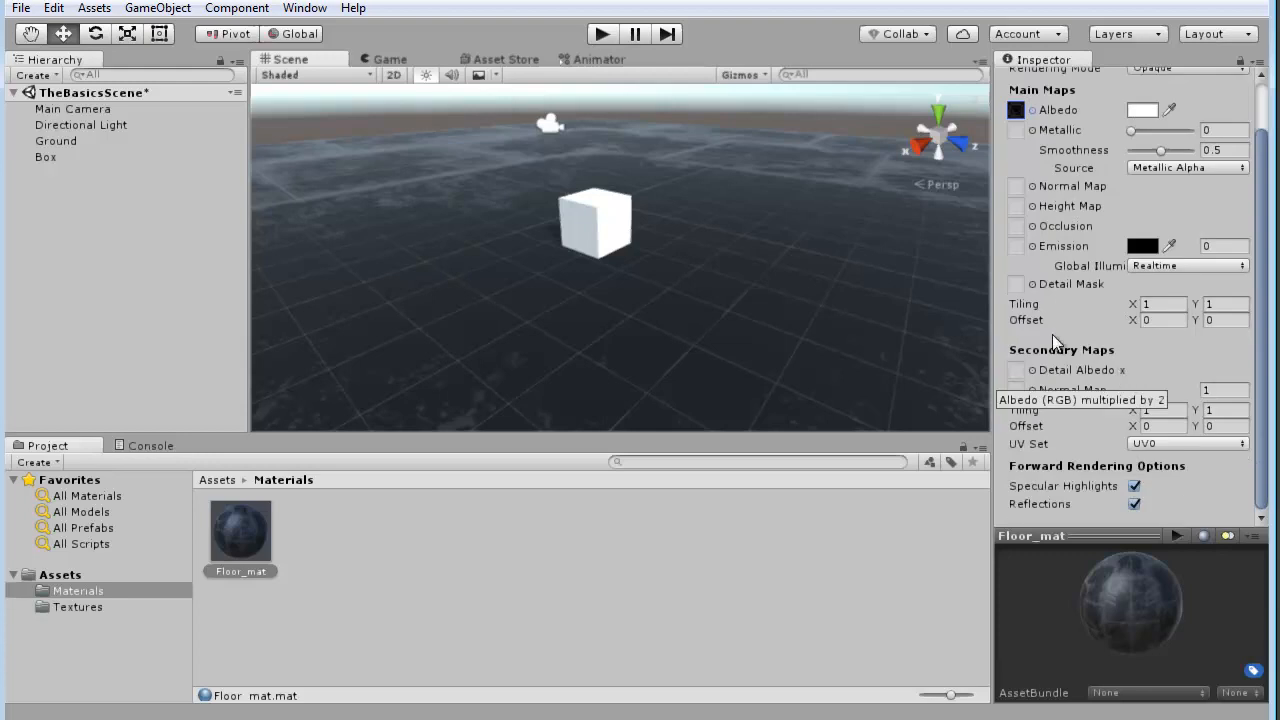
left_click(1162, 304)
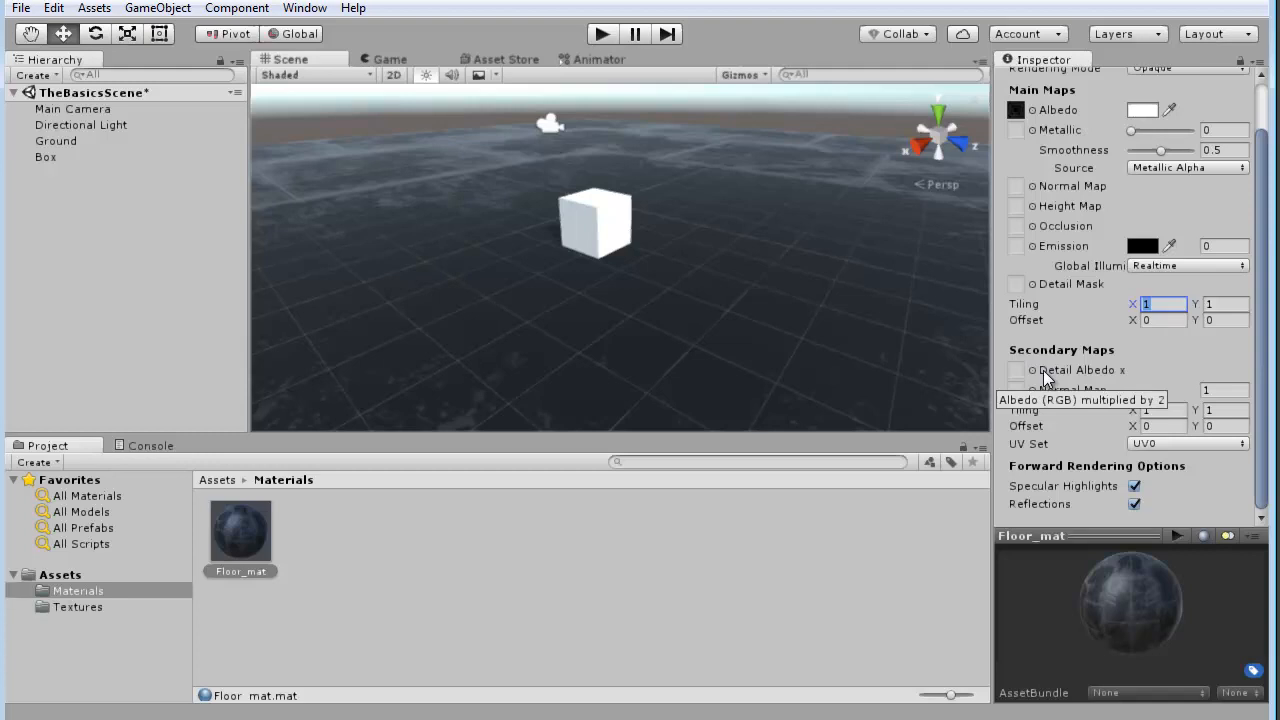
type("20")
left_click(1215, 303)
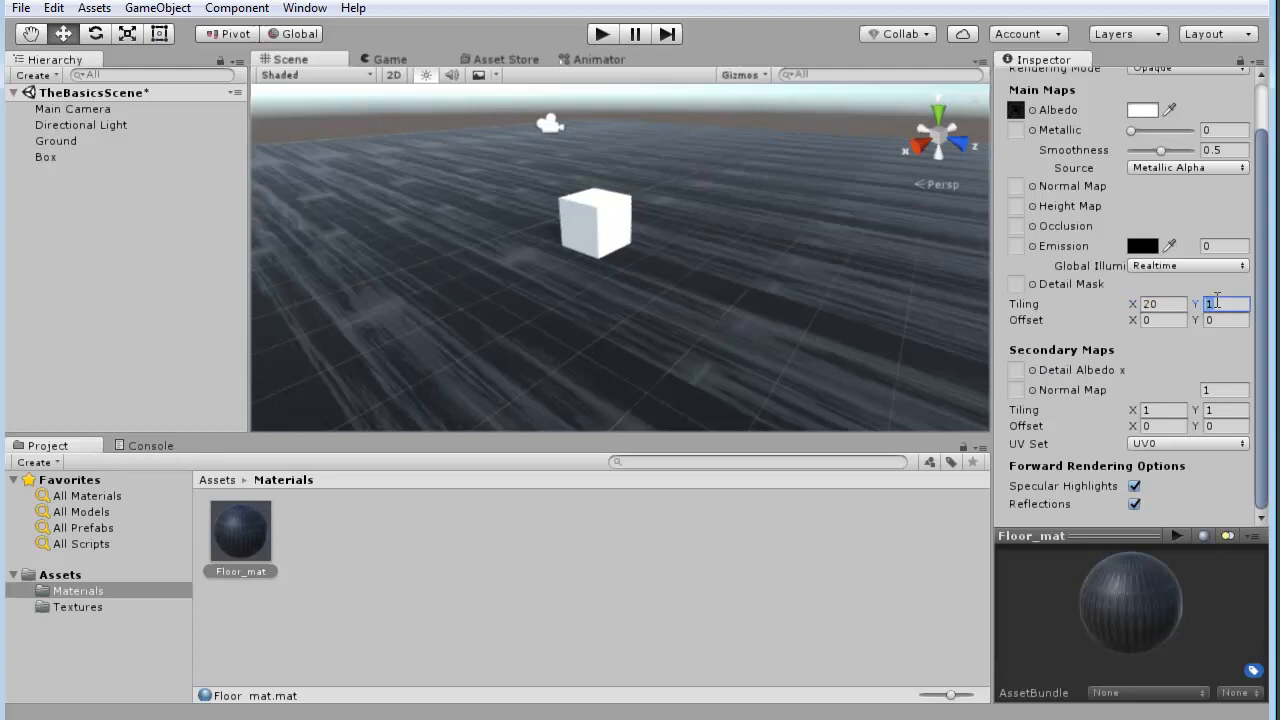
type("20")
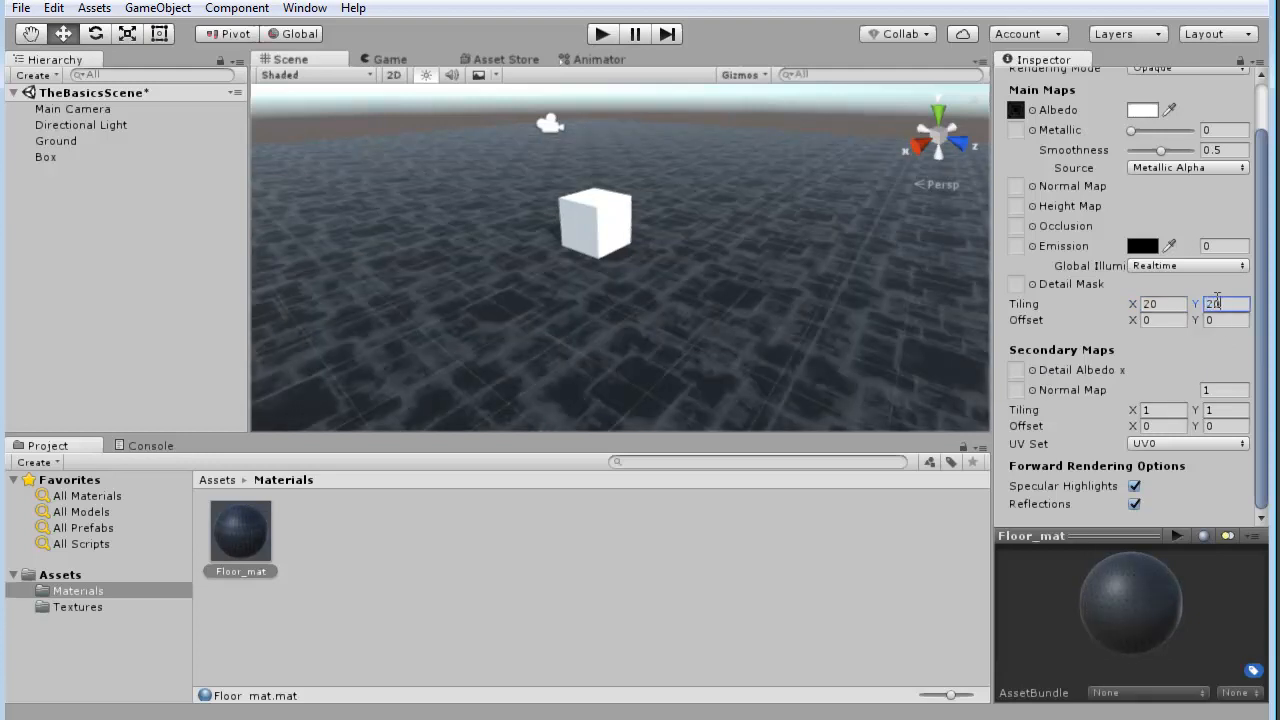
Step: Examine the tiled floor texture around the box and camera from several angles and distances
right_click_drag(708, 336, 890, 345, "alt")
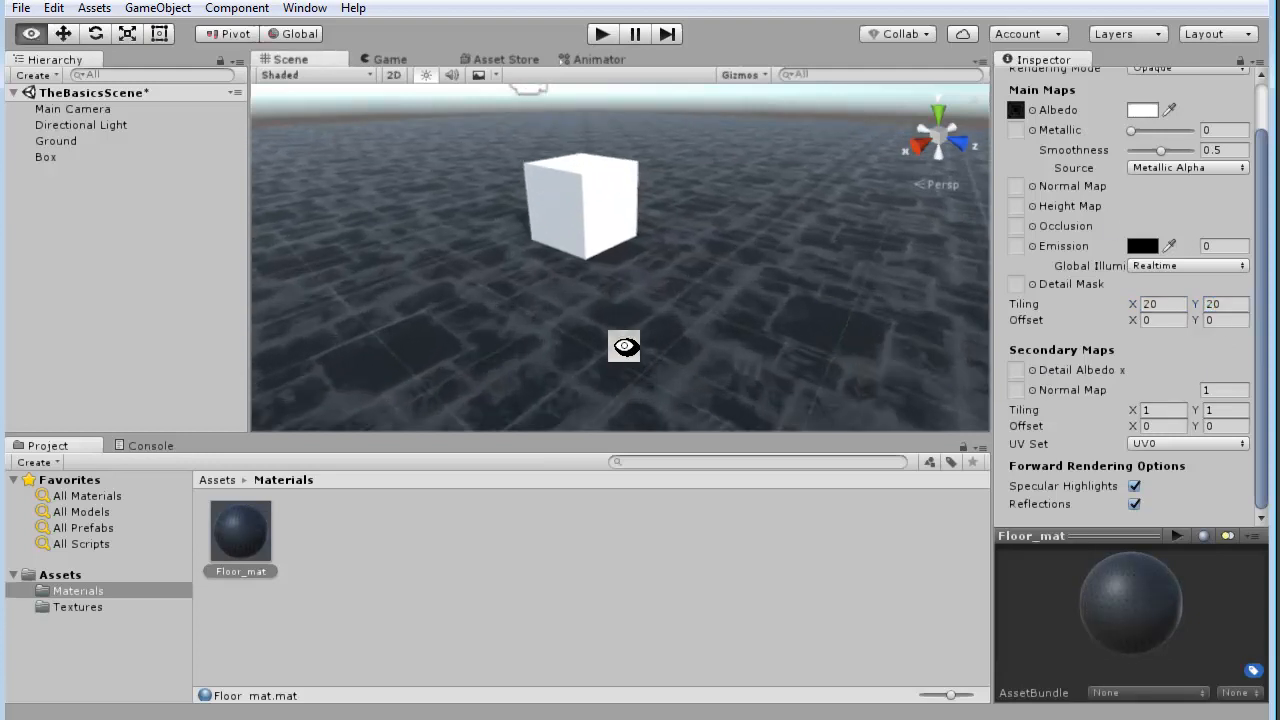
right_click_drag(637, 345, 767, 332, "alt")
middle_click_drag(767, 332, 749, 322)
left_click_drag(749, 322, 797, 361, "alt")
right_click_drag(781, 360, 691, 314, "alt")
left_click_drag(691, 314, 620, 357, "alt")
right_click_drag(620, 357, 529, 314, "alt")
left_click_drag(529, 314, 746, 360, "alt")
right_click_drag(723, 317, 430, 271, "alt")
left_click_drag(430, 271, 557, 306, "alt")
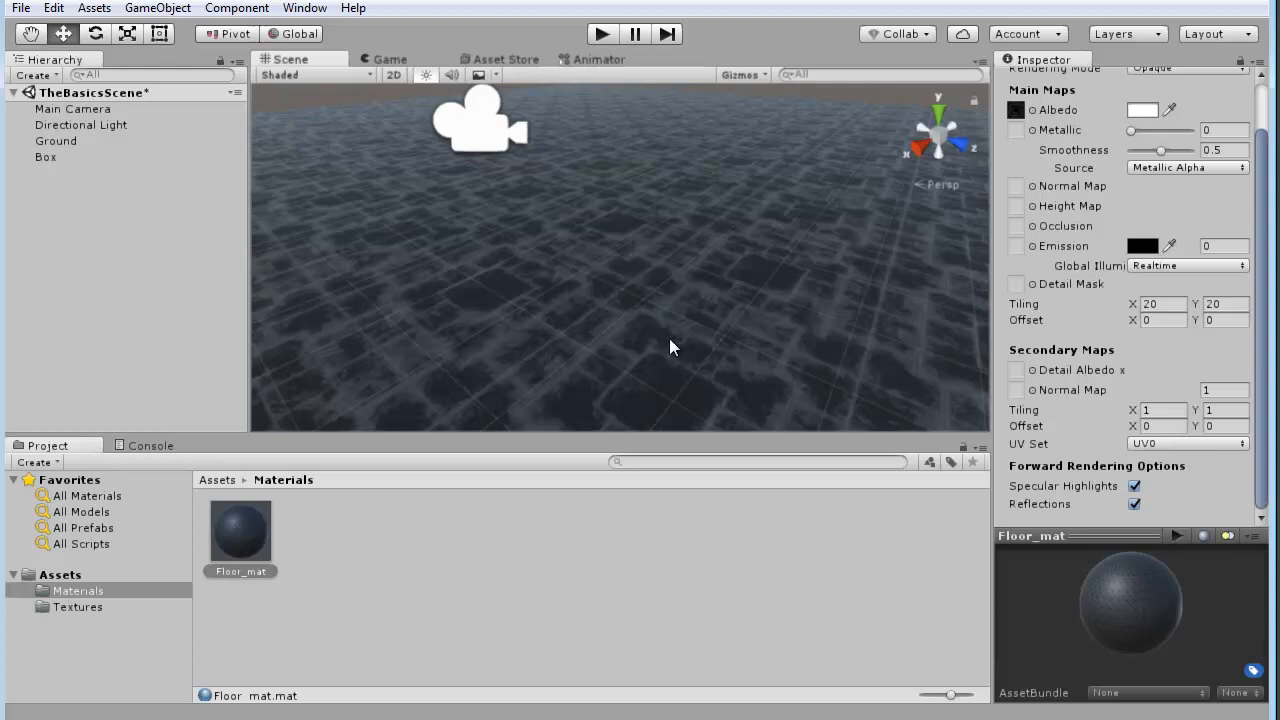
middle_click_drag(591, 371, 577, 306)
left_click_drag(577, 306, 620, 430, "alt")
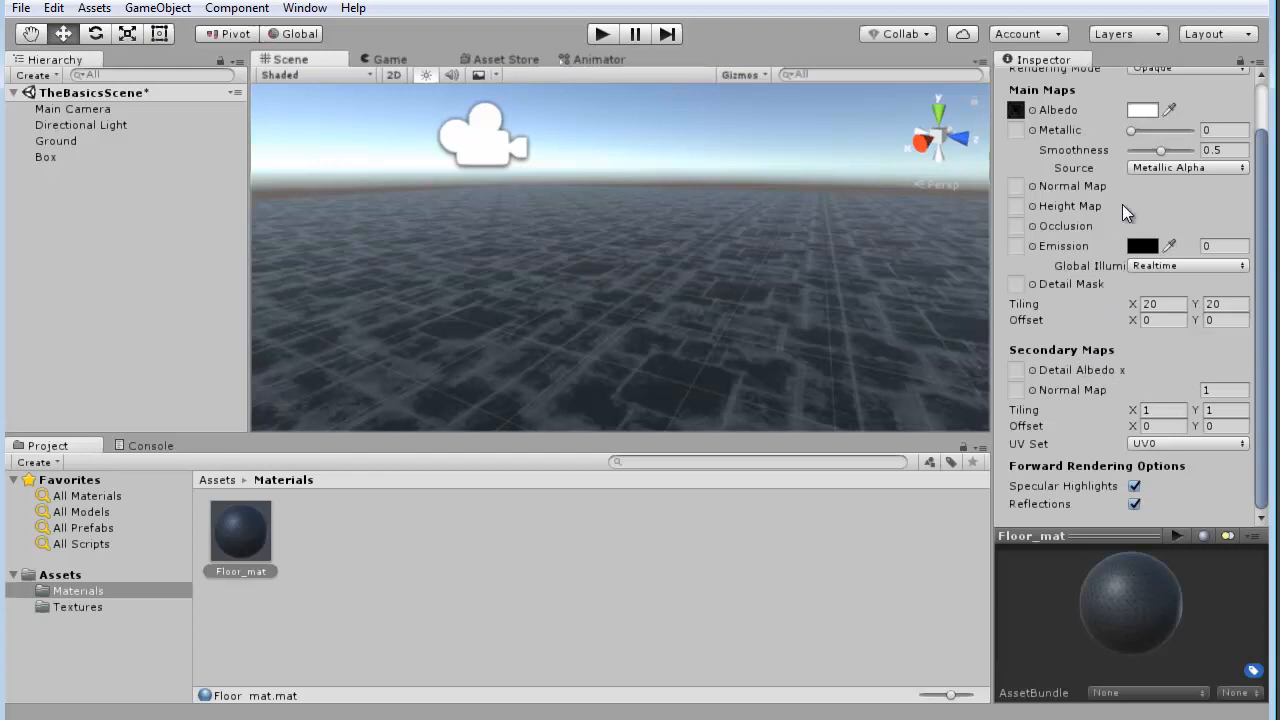
Step: Set Floor_mat's Metallic value to 0.58 and its Smoothness to 0.75
scroll(1107, 197, "up", 2)
scroll(1107, 197, "down", 2)
scroll(1097, 341, "up", 1)
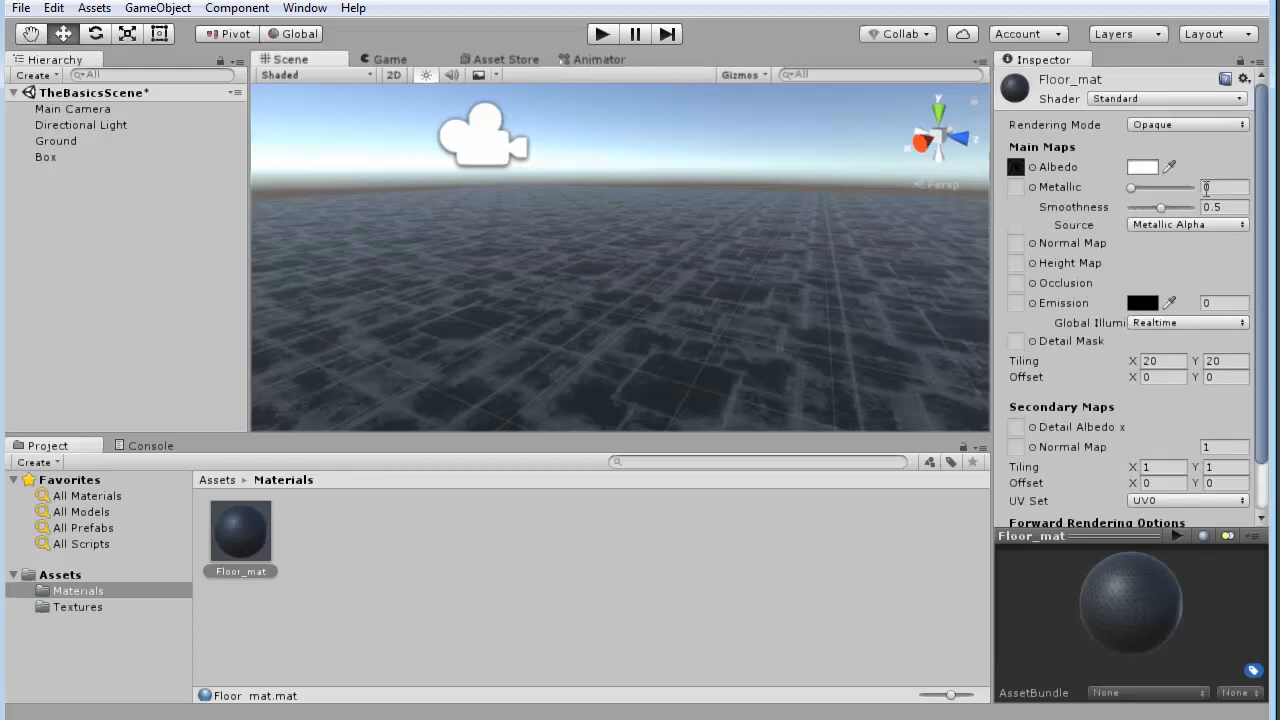
left_click(1136, 190)
left_click_drag(1136, 190, 1166, 189)
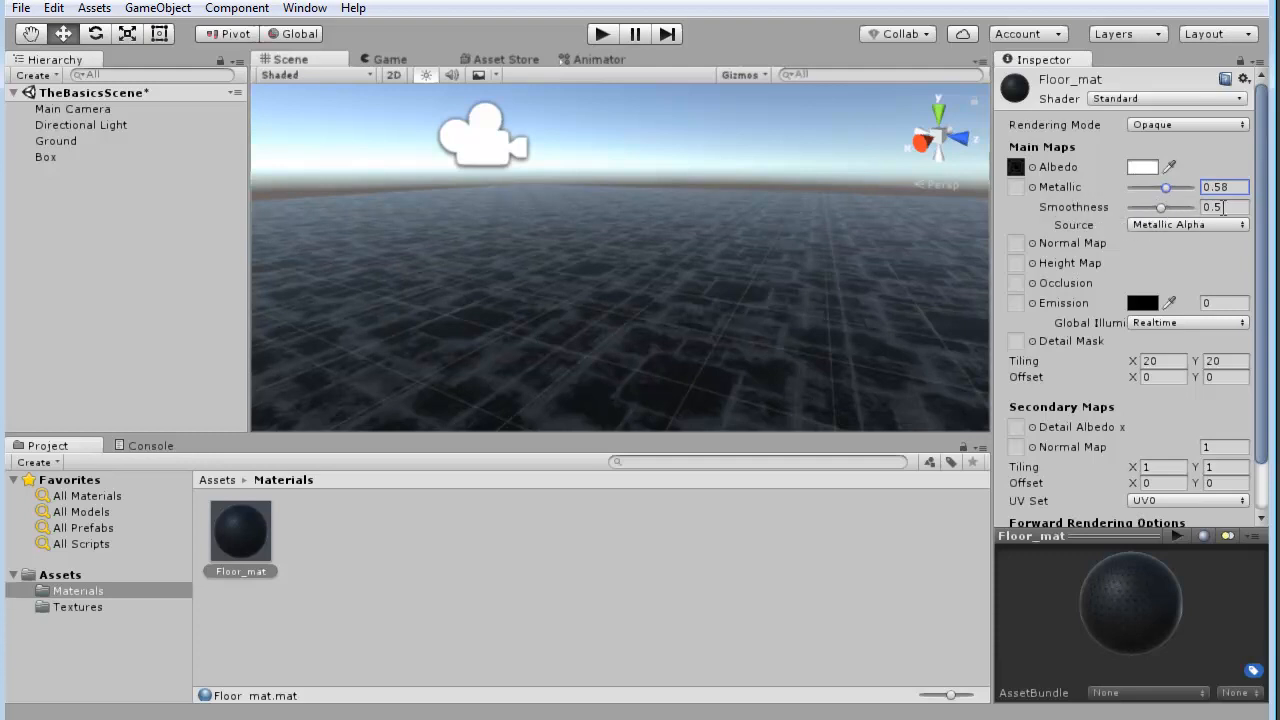
mouse_move(1161, 212)
left_mouse_down()
mouse_move(1132, 210)
mouse_move(1172, 206)
mouse_move(1144, 209)
left_mouse_up()
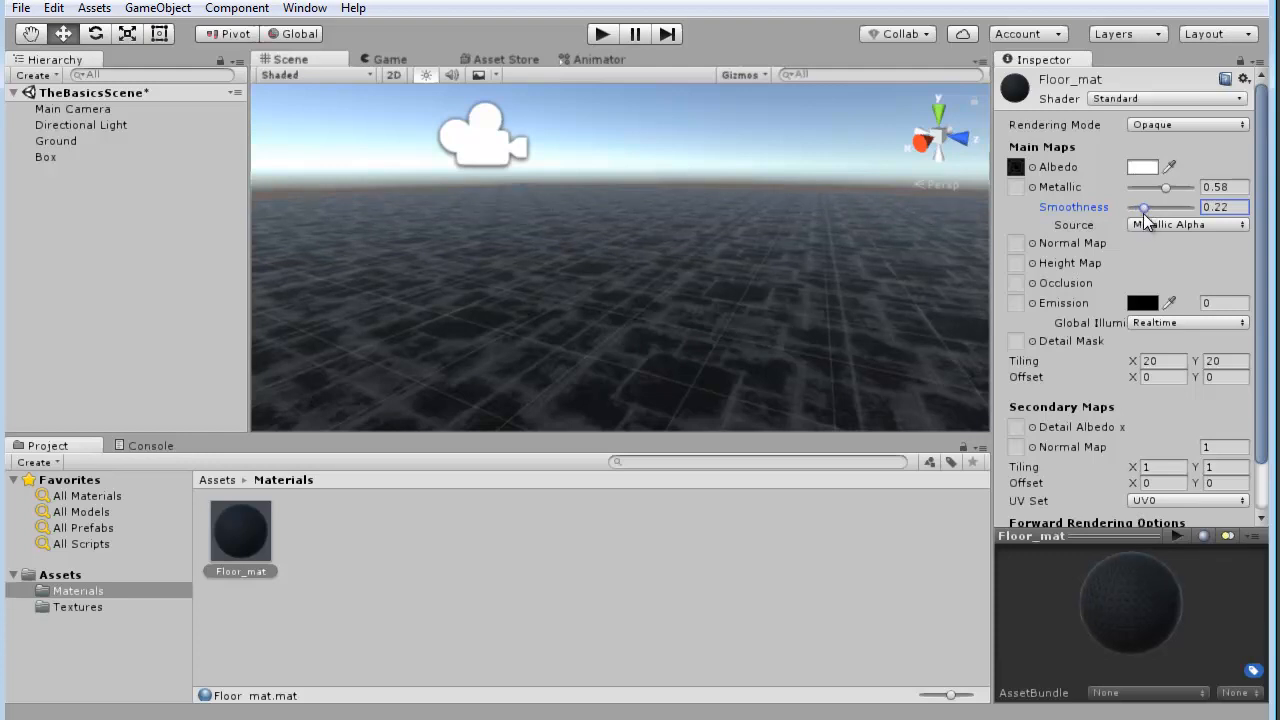
left_click_drag(1148, 207, 1056, 209)
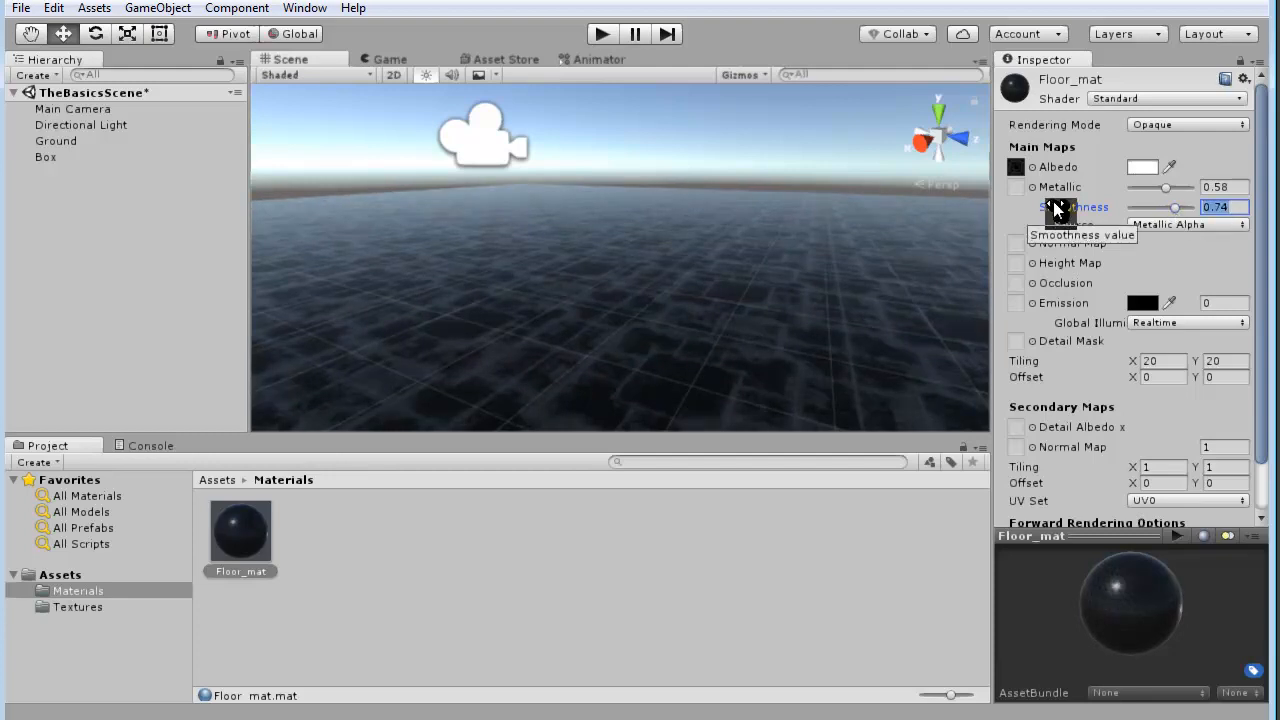
type("0.75")
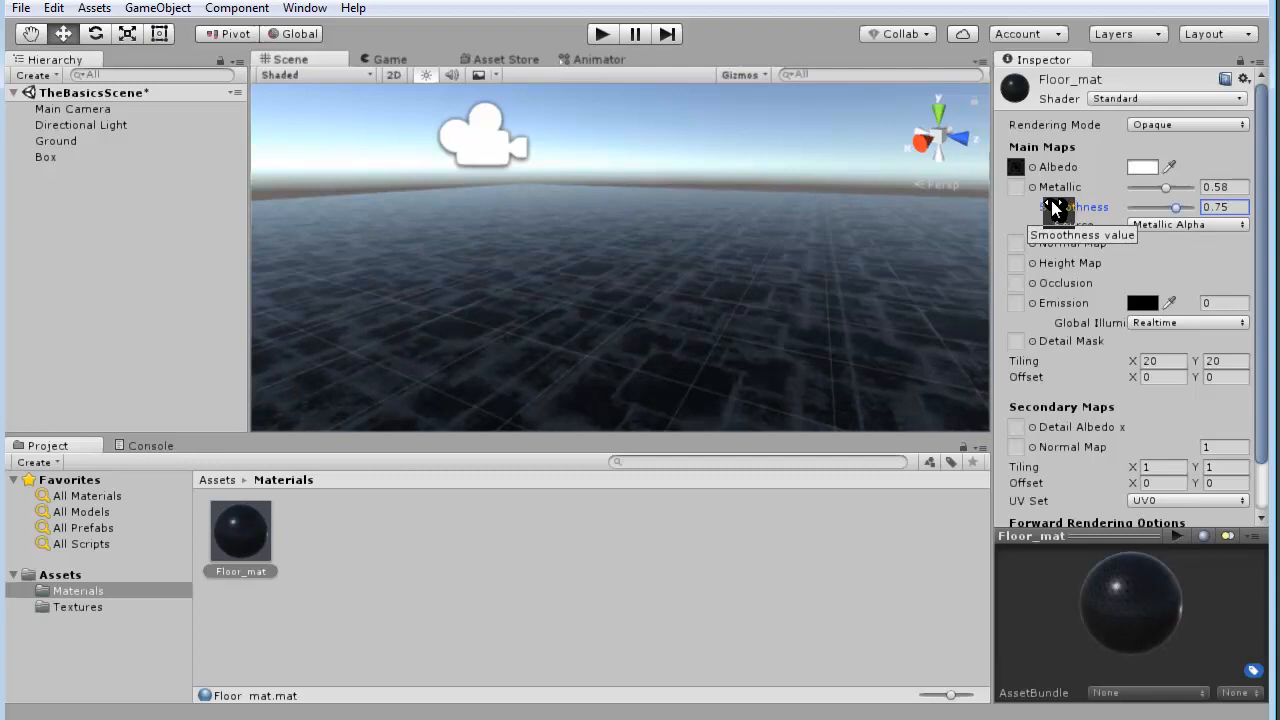
Step: Create a second material named Box_mat_grn in the Materials folder
left_click_drag(580, 332, 820, 306, "alt")
right_click_drag(820, 306, 640, 243, "alt")
left_click_drag(640, 243, 566, 257, "alt")
middle_click_drag(566, 257, 606, 250)
right_click_drag(606, 250, 1003, 253, "alt")
left_click_drag(760, 257, 679, 229, "alt")
left_click(388, 556)
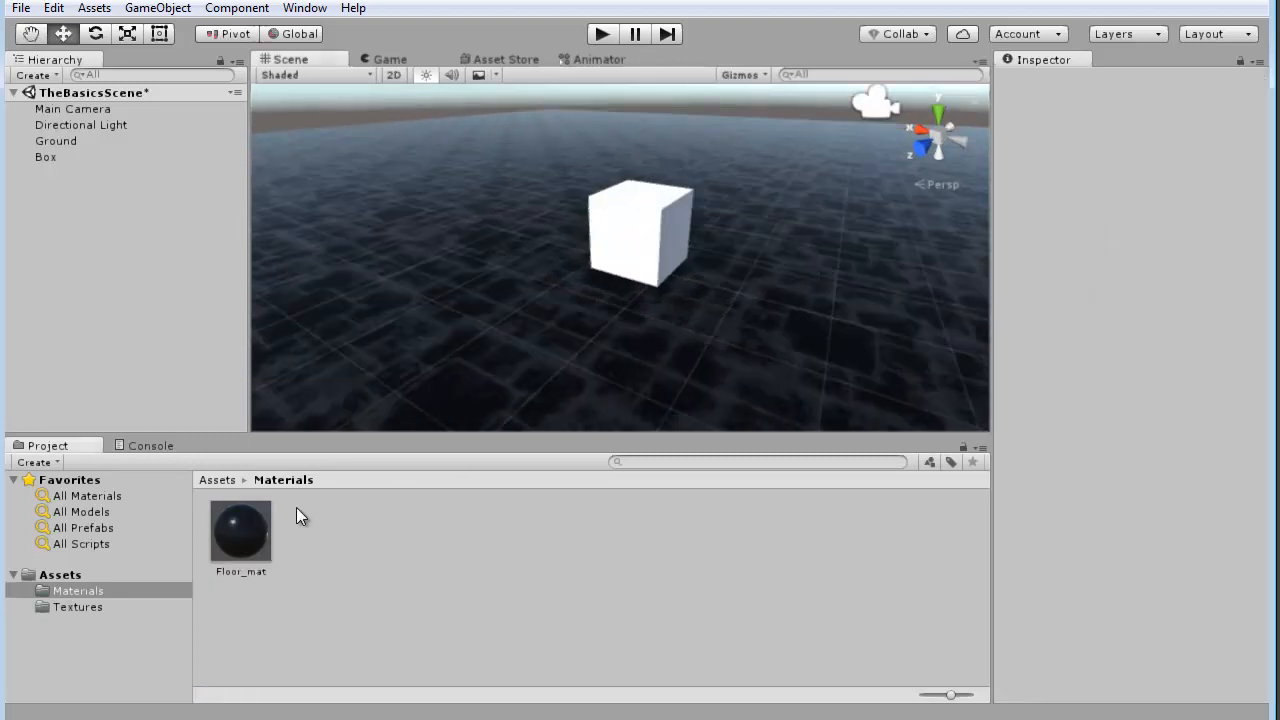
right_click(403, 541)
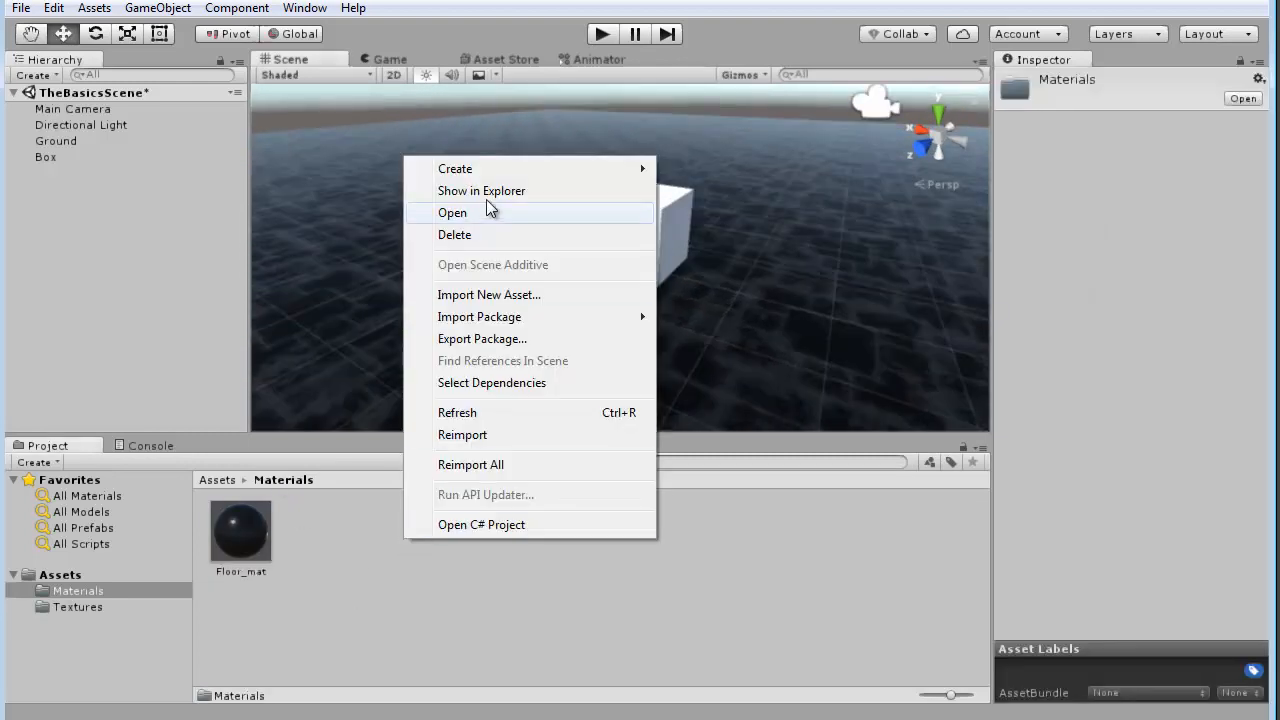
mouse_move(489, 167)
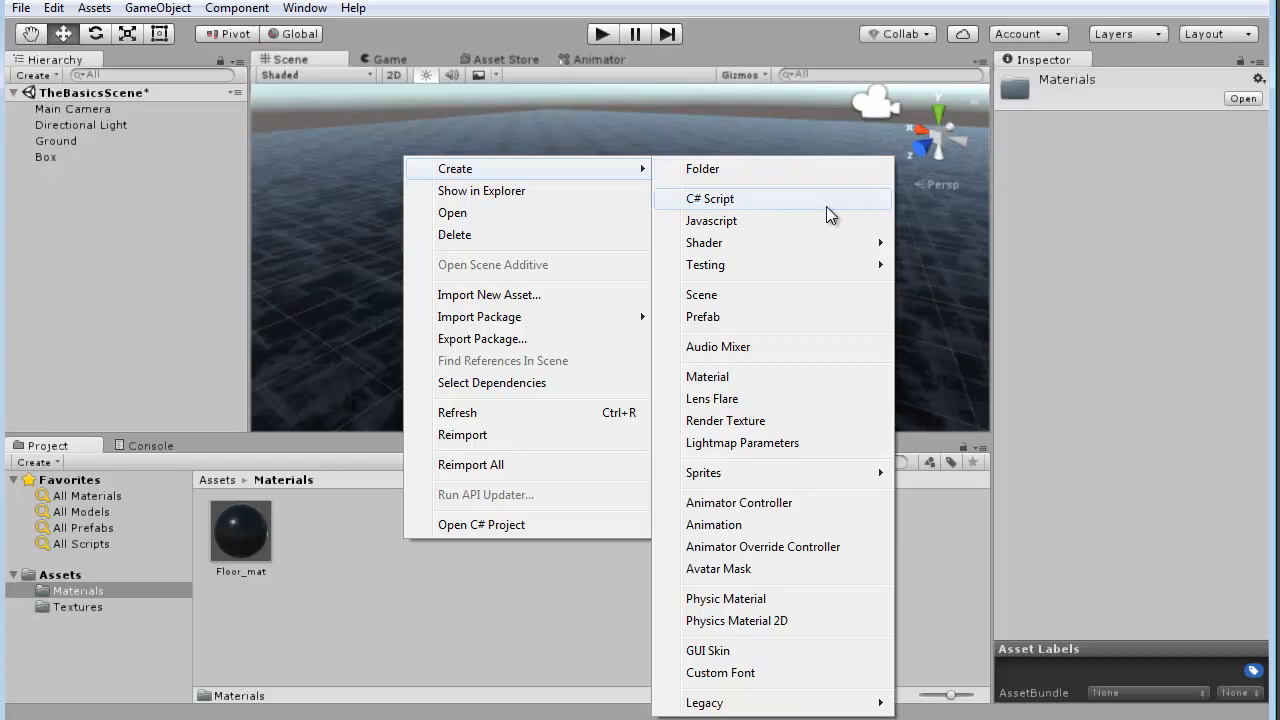
left_click(725, 378)
type("B")
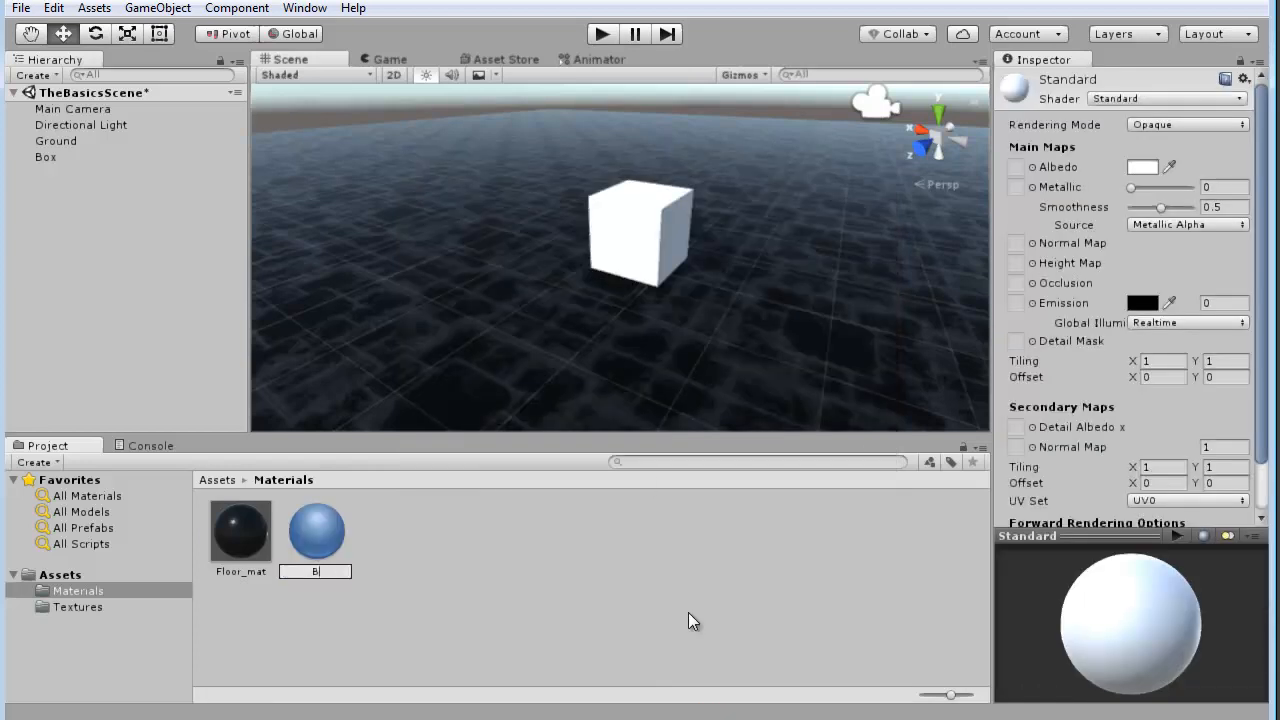
type("ox_mat_grn")
key("Return")
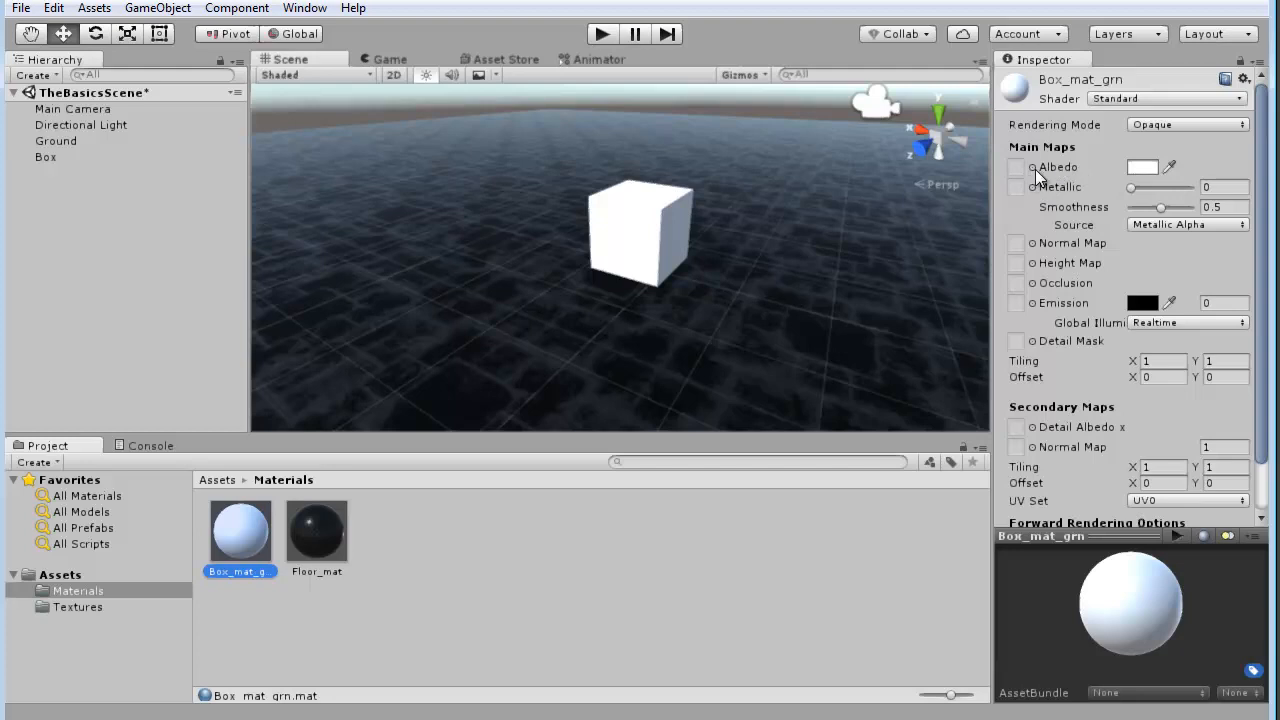
Step: Set the Albedo colour of Box_mat_grn to green with RGB 86, 148, 44
left_click(1140, 168)
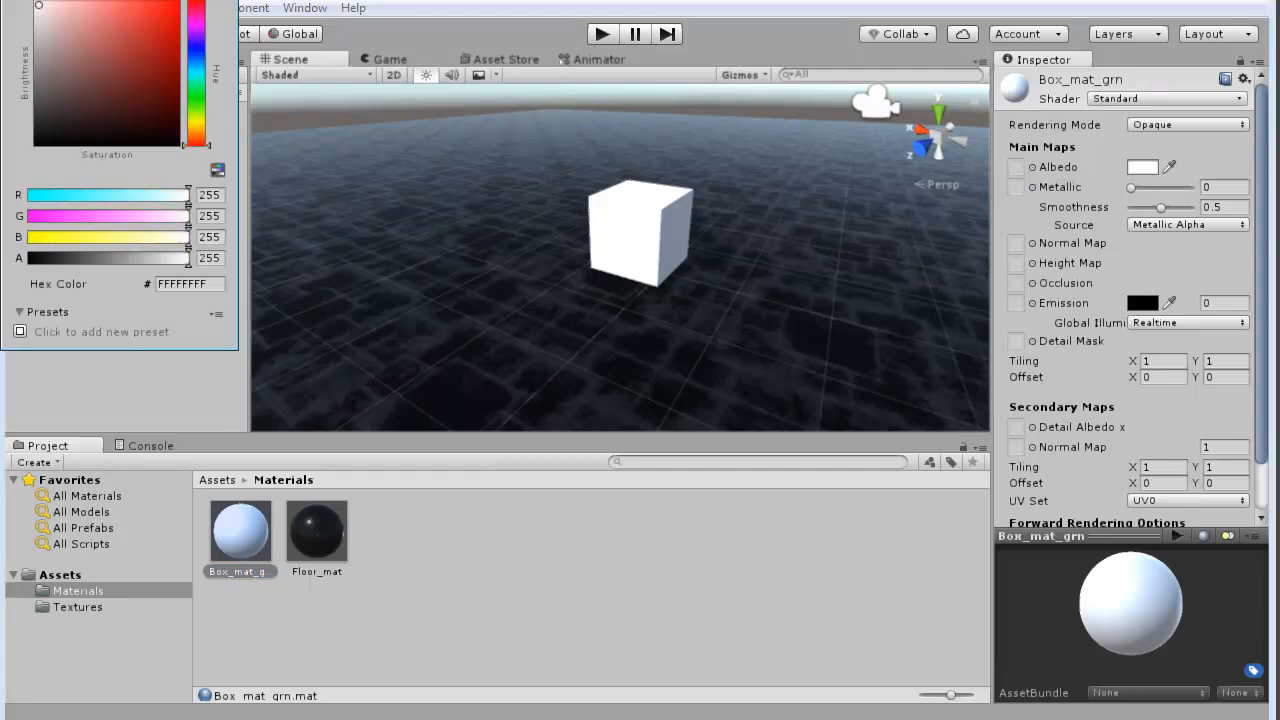
left_click_drag(802, 124, 822, 138)
left_click_drag(926, 352, 931, 325)
mouse_move(860, 255)
left_mouse_down()
mouse_move(861, 243)
mouse_move(875, 250)
mouse_move(864, 280)
left_mouse_up()
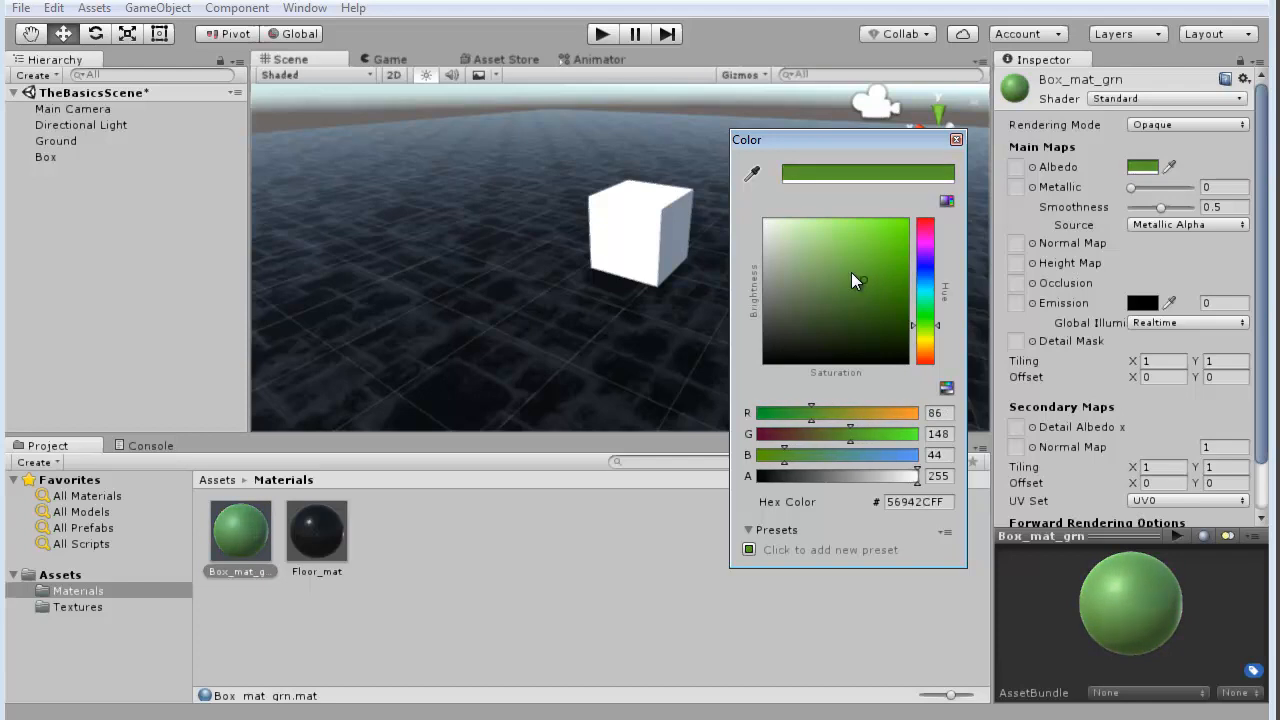
left_click(956, 139)
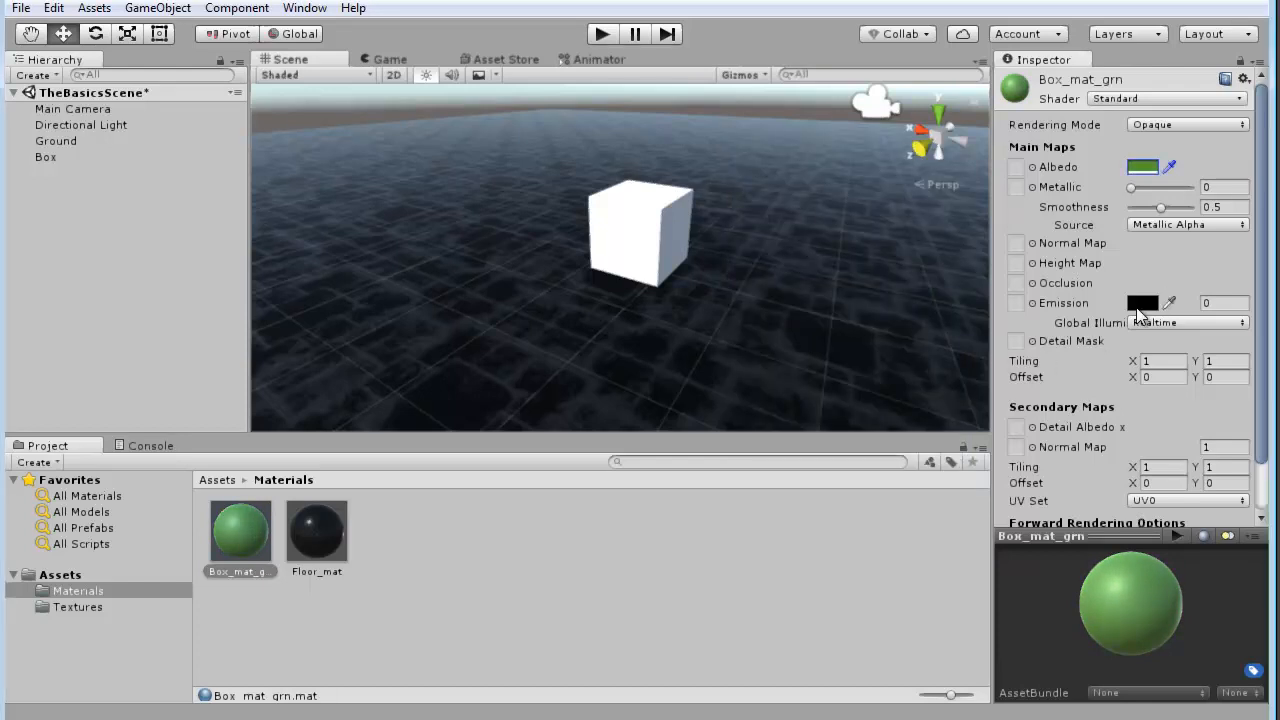
Step: Turn off Specular Highlights and Reflections for Box_mat_grn
scroll(1103, 384, "down", 2)
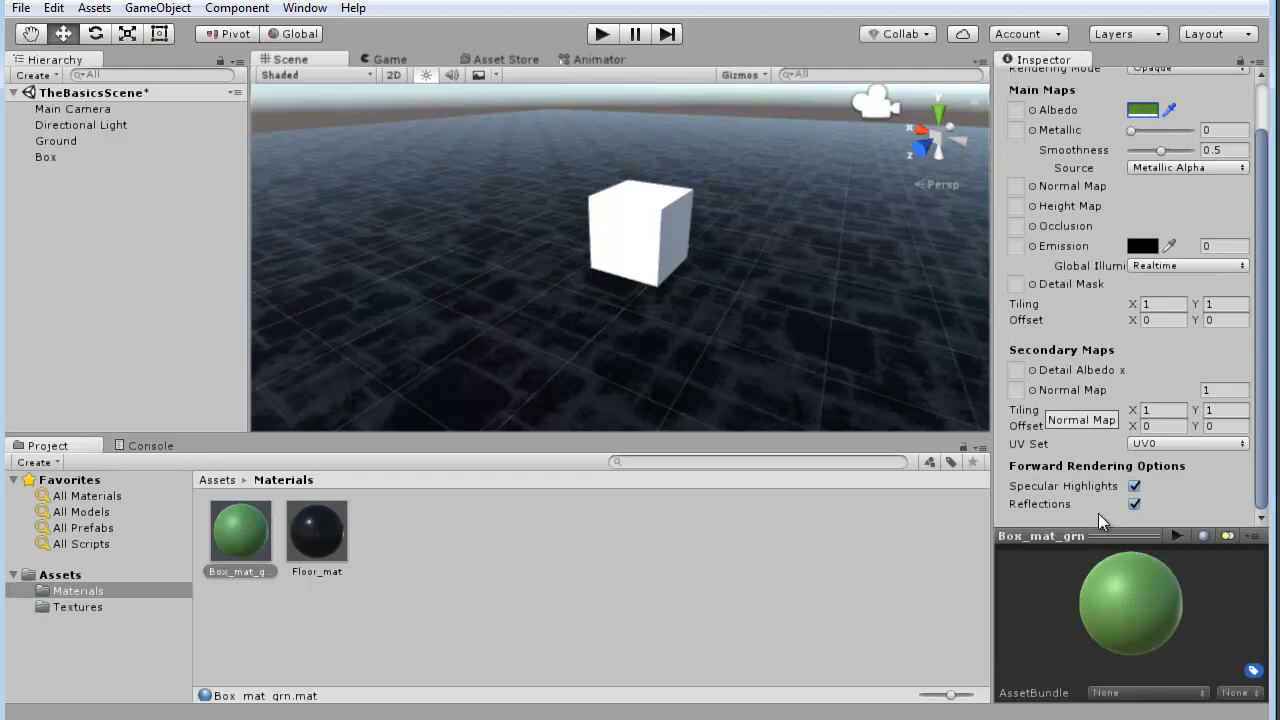
left_click(1135, 486)
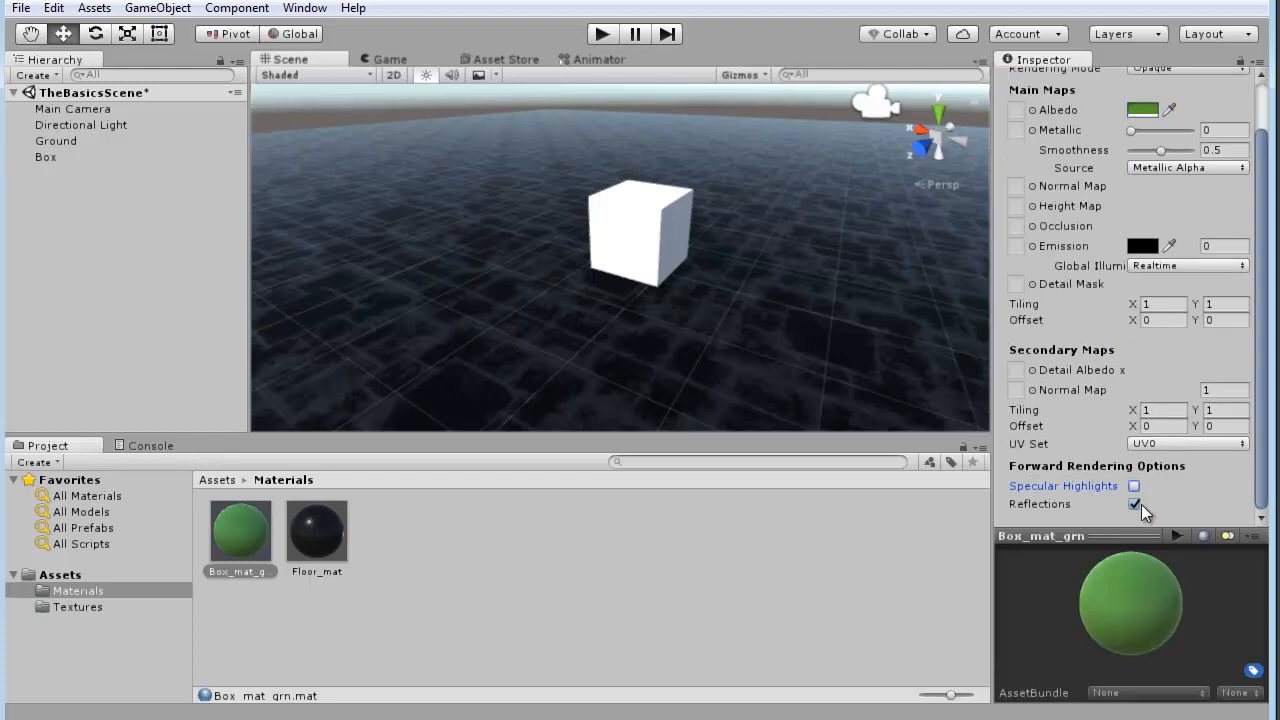
left_click(1133, 504)
scroll(1096, 297, "up", 3)
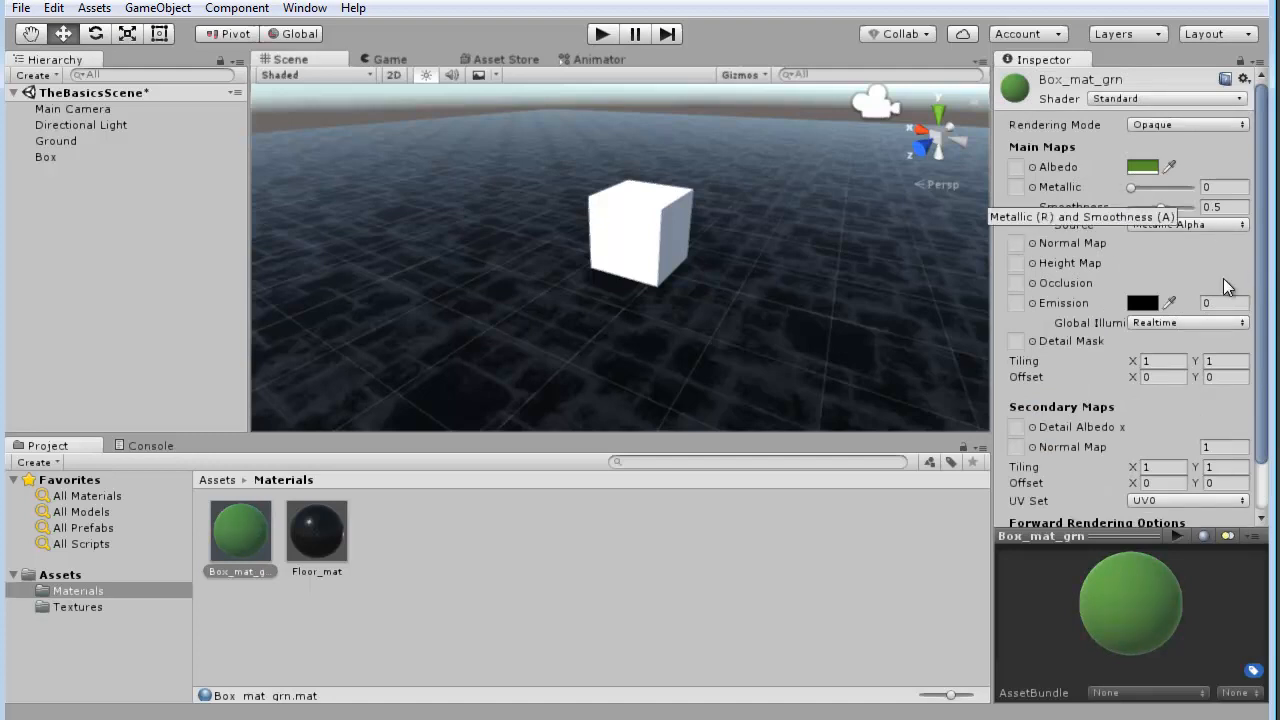
Step: Apply Box_mat_grn to the box in the scene and view it from another angle
left_click_drag(234, 535, 594, 277)
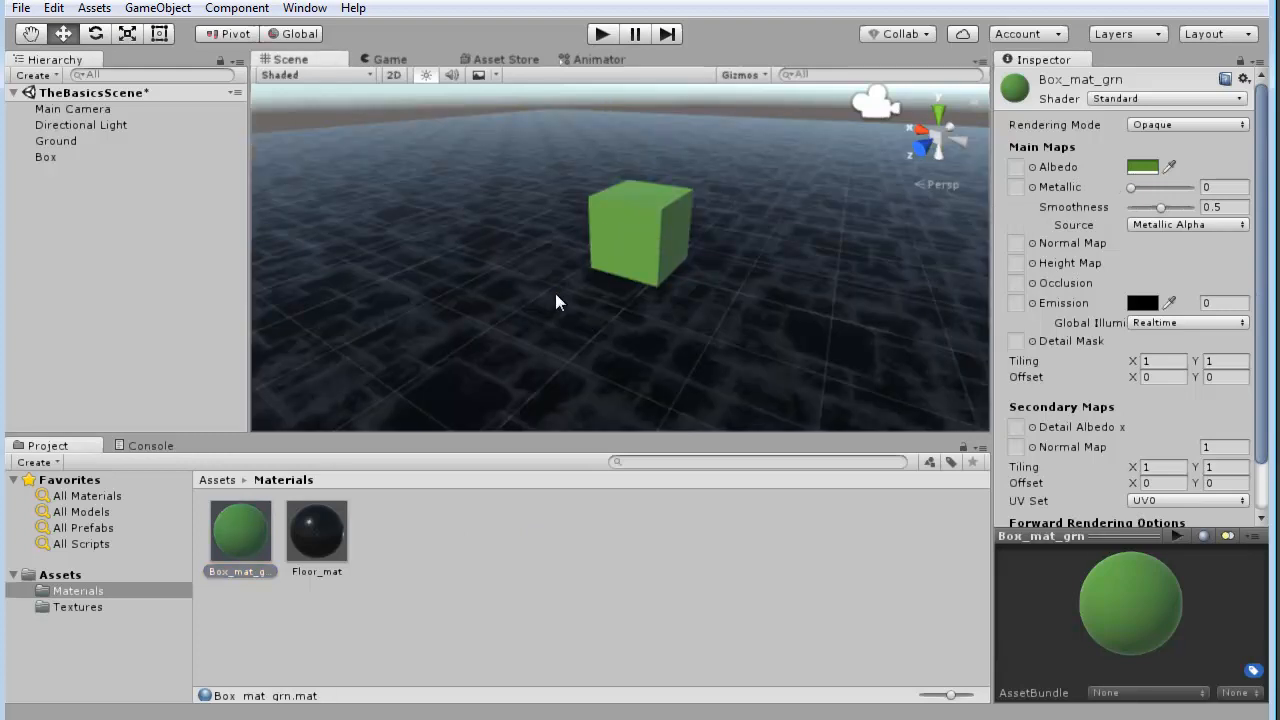
right_click_drag(531, 329, 890, 318, "alt")
left_click_drag(890, 318, 737, 295, "alt")
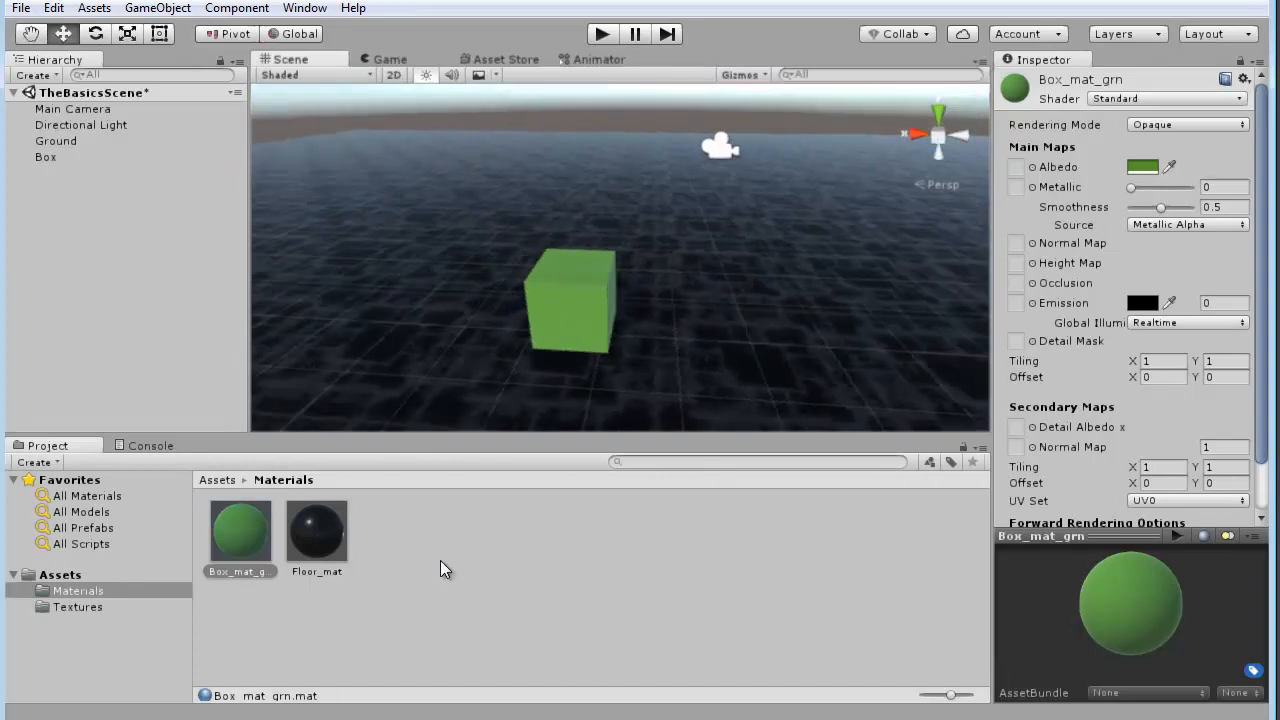